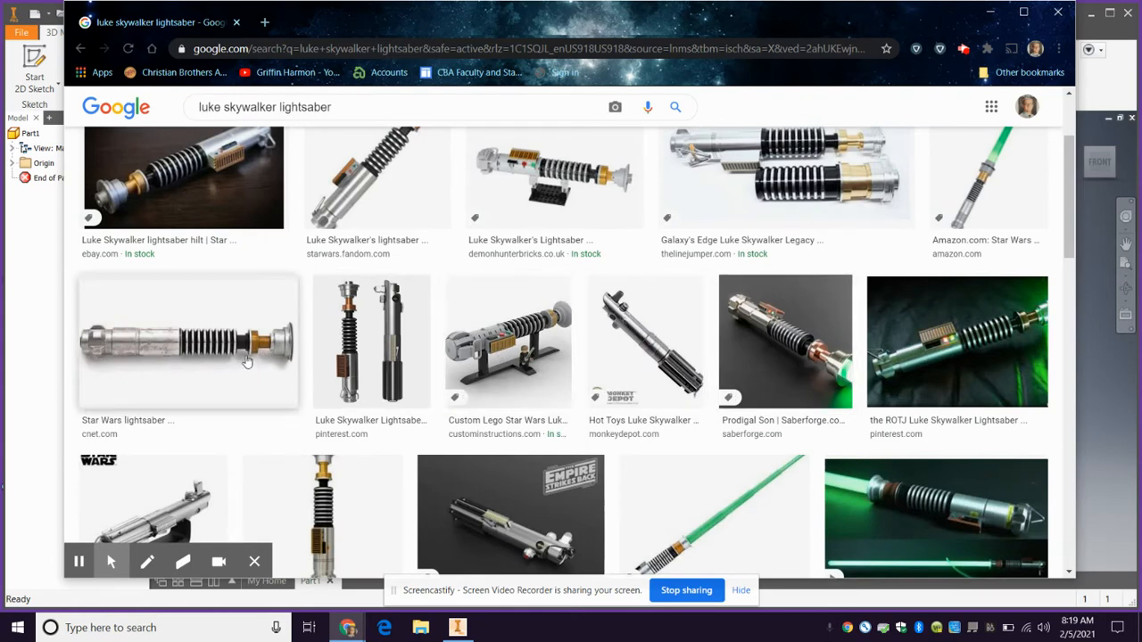
Examine the Luke Skywalker lightsaber image results, previewing the Episode IV replica and the Corgi Star Wars Episode IV hilt as design references
scroll(615, 353, down, 2)
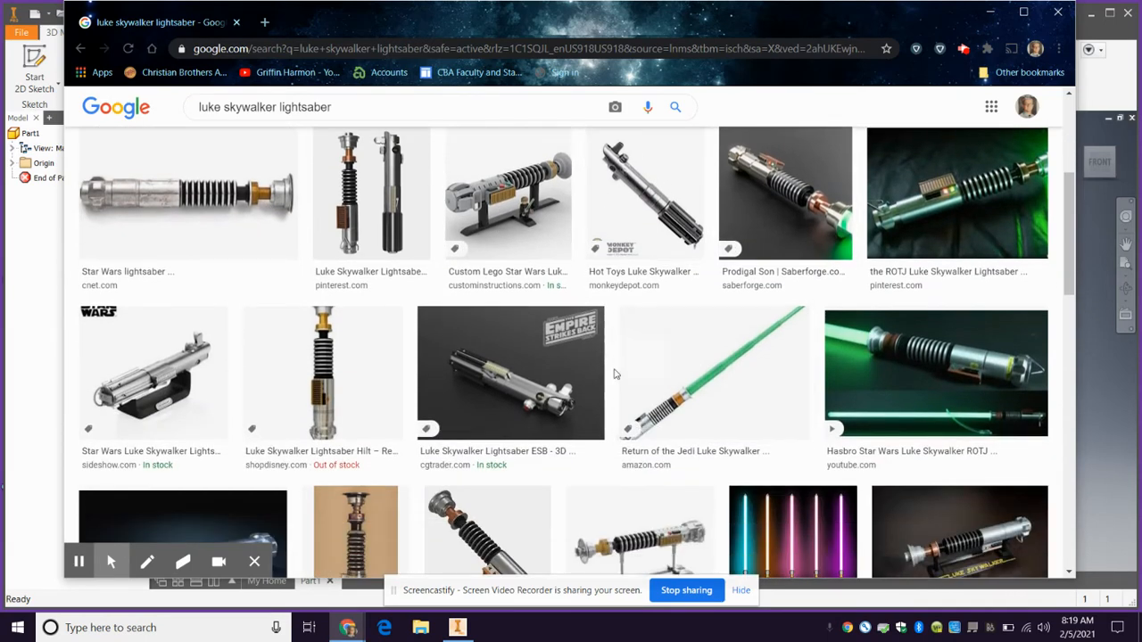
scroll(472, 398, down, 1)
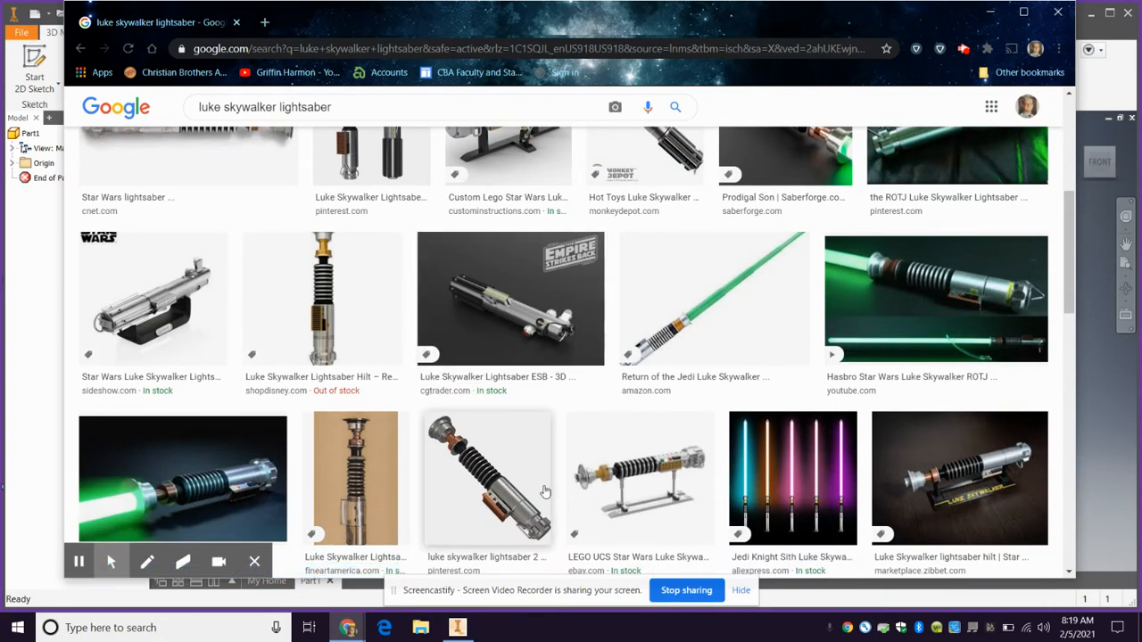
scroll(675, 497, down, 2)
scroll(678, 496, down, 1)
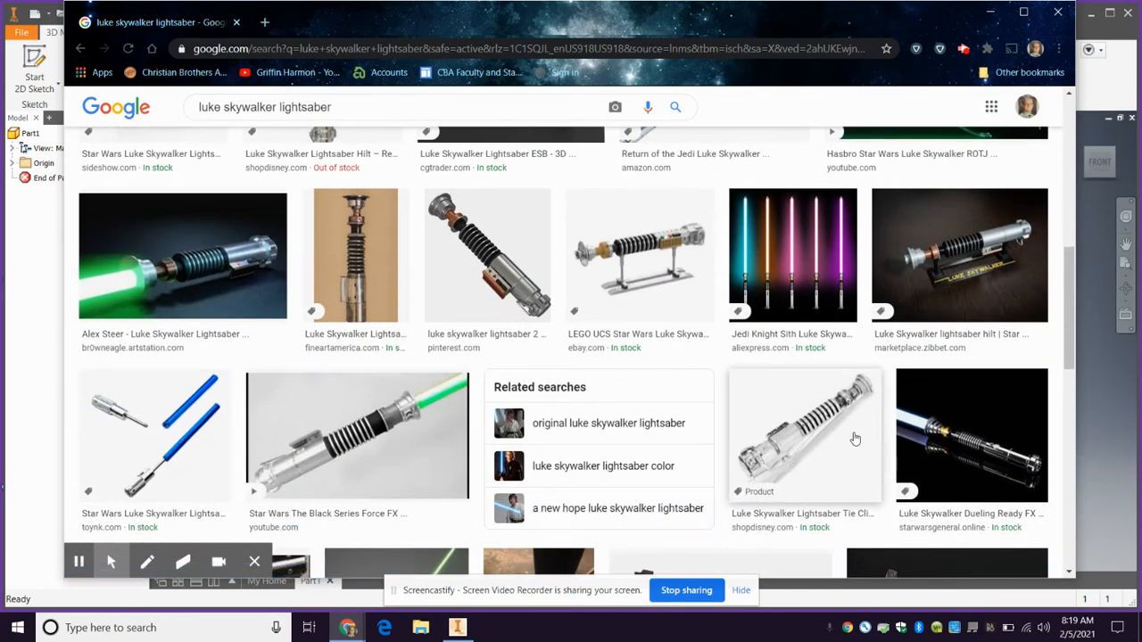
scroll(849, 433, down, 4)
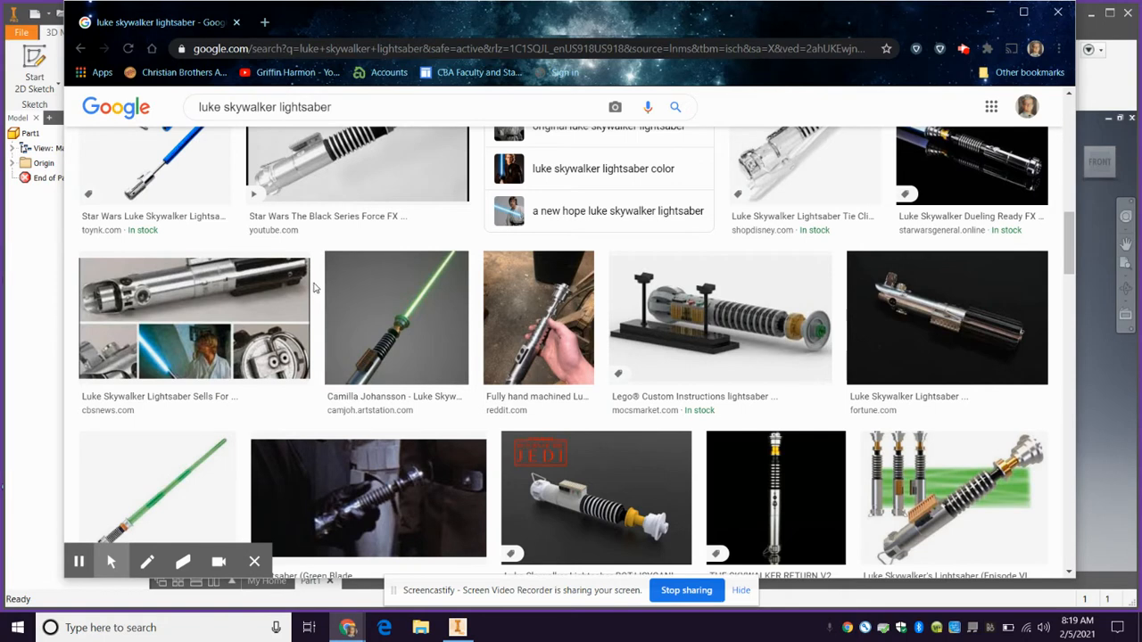
scroll(330, 303, down, 6)
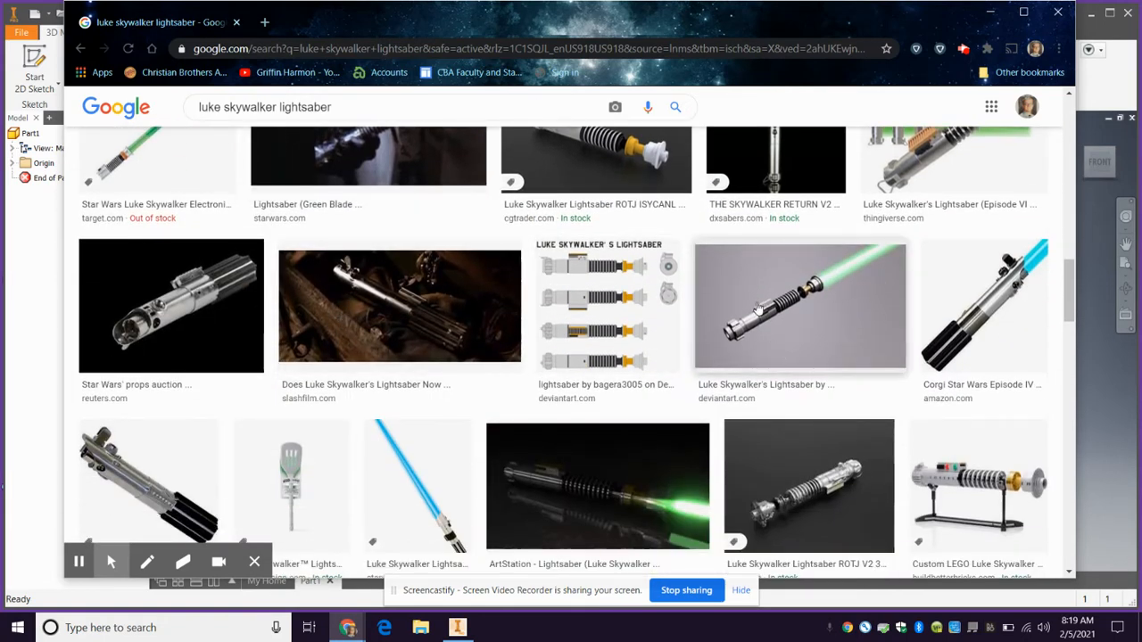
scroll(695, 343, down, 3)
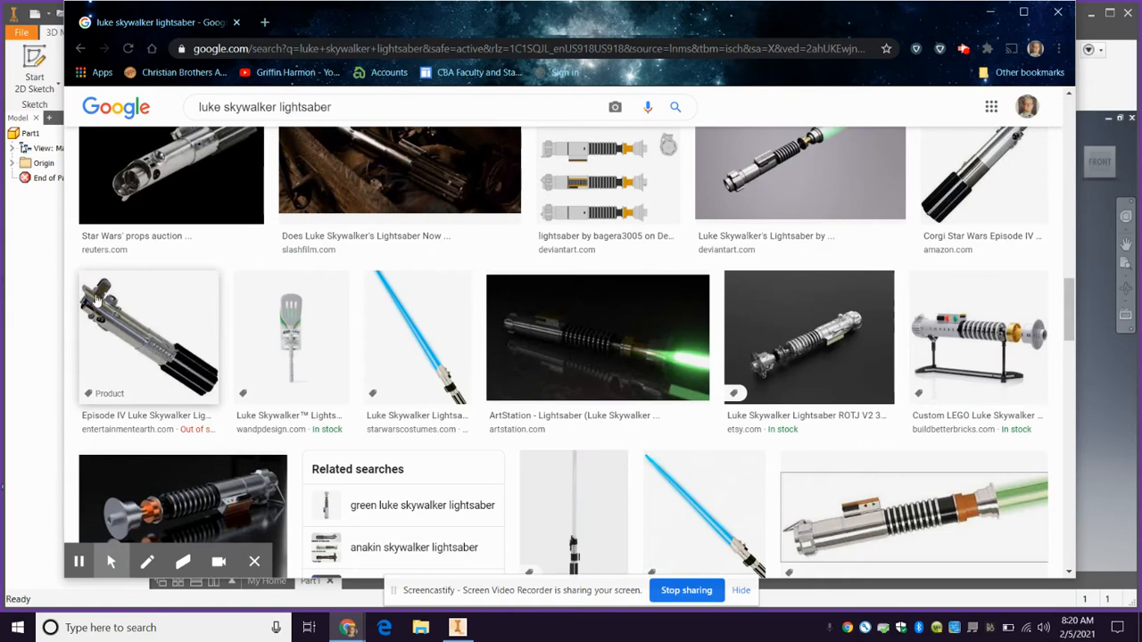
click(137, 338)
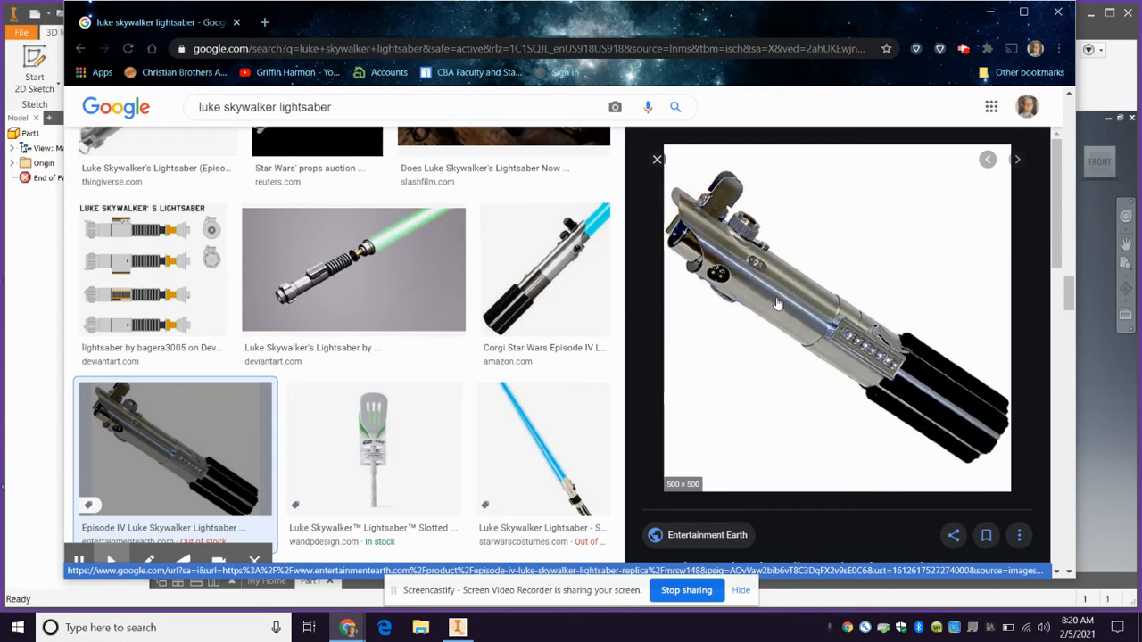
click(544, 304)
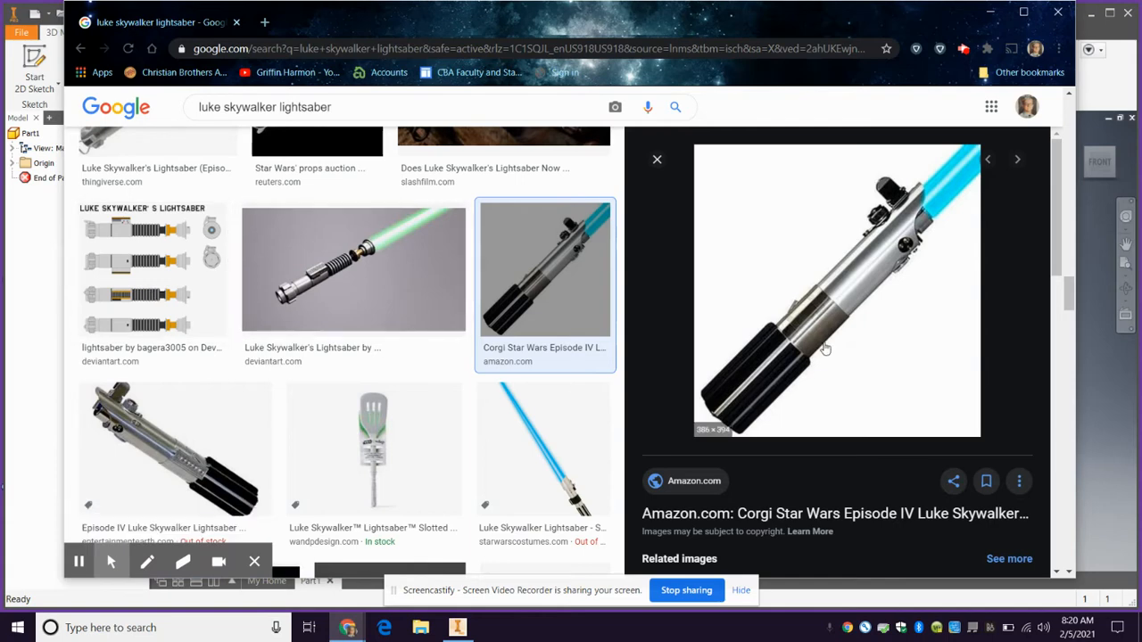
Switch to Autodesk Inventor and start a 2D sketch on the XY plane of Part1
click(27, 250)
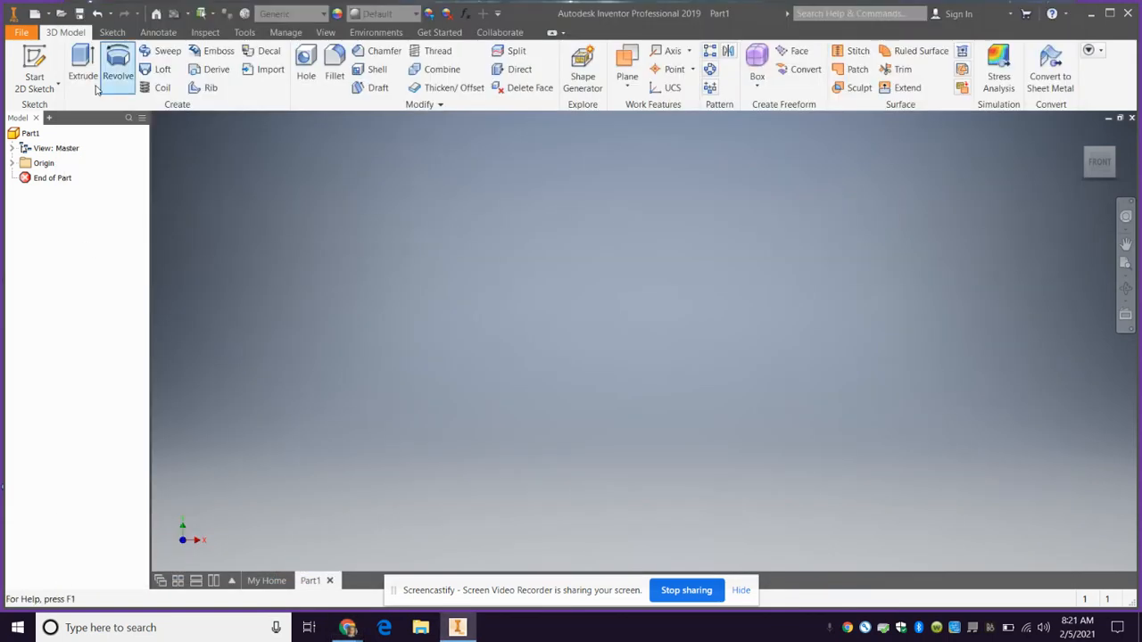
click(34, 67)
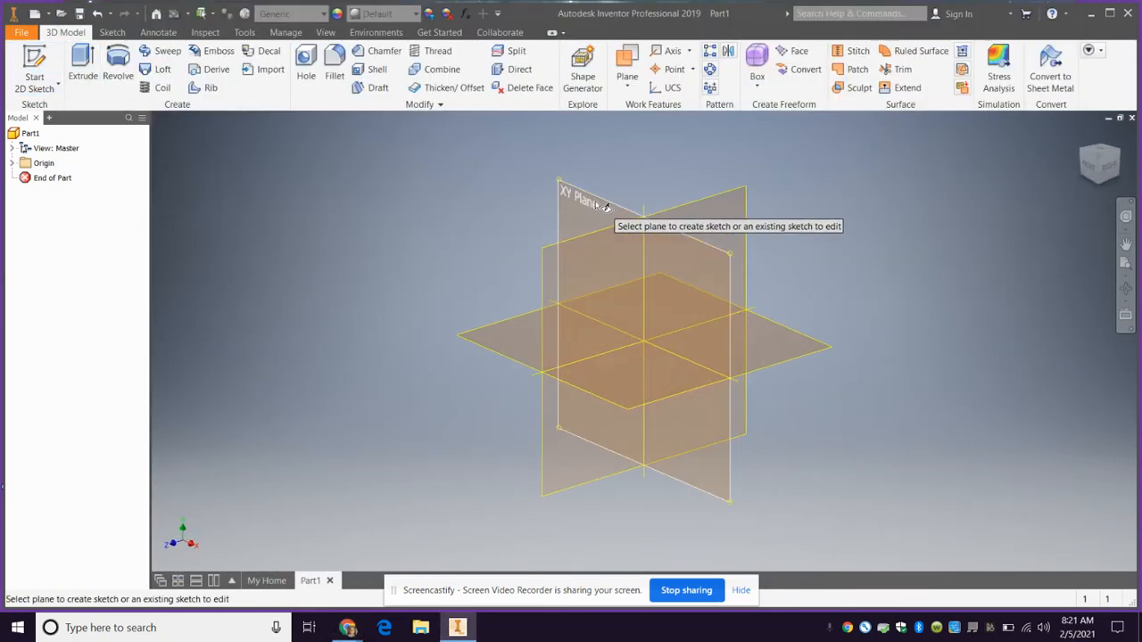
click(592, 202)
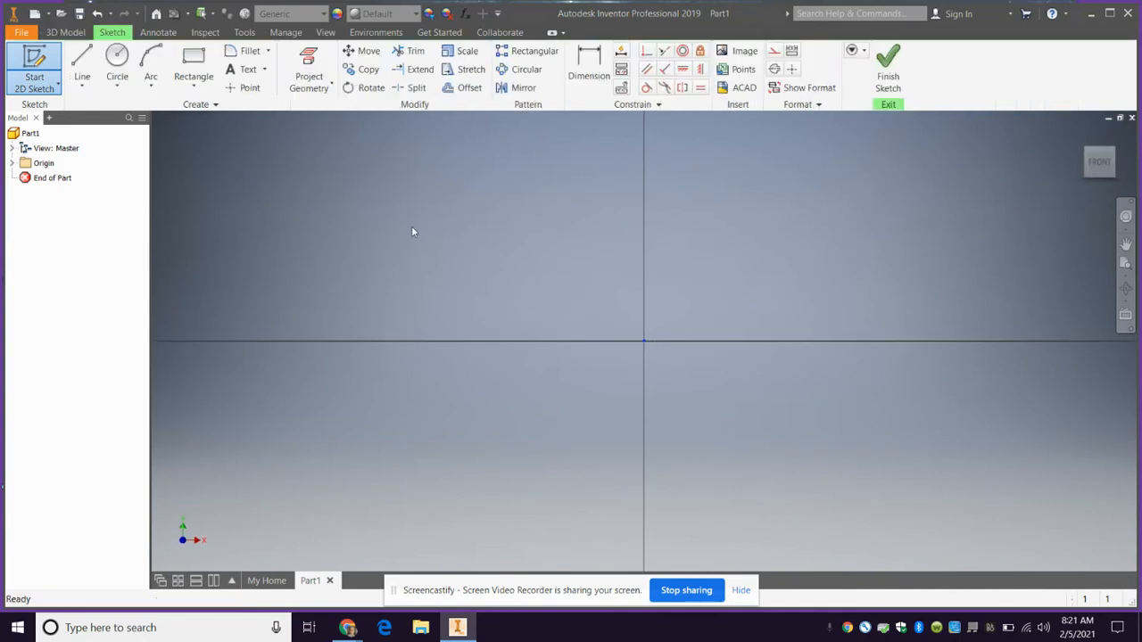
Draw a 5.0 in horizontal line from the origin along the X axis
click(82, 59)
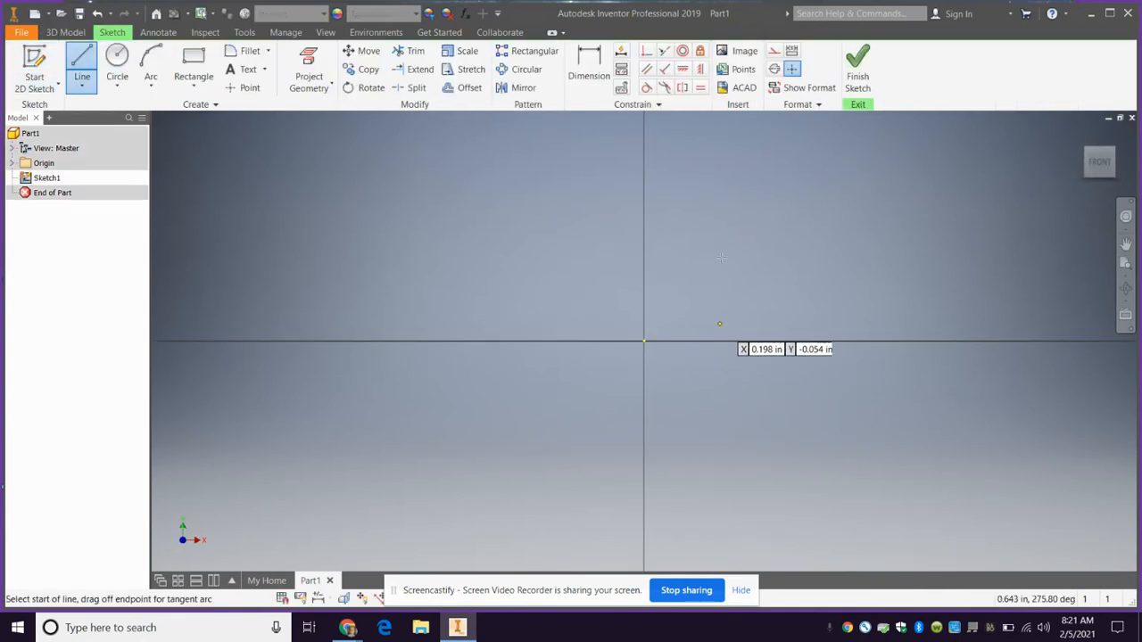
click(644, 340)
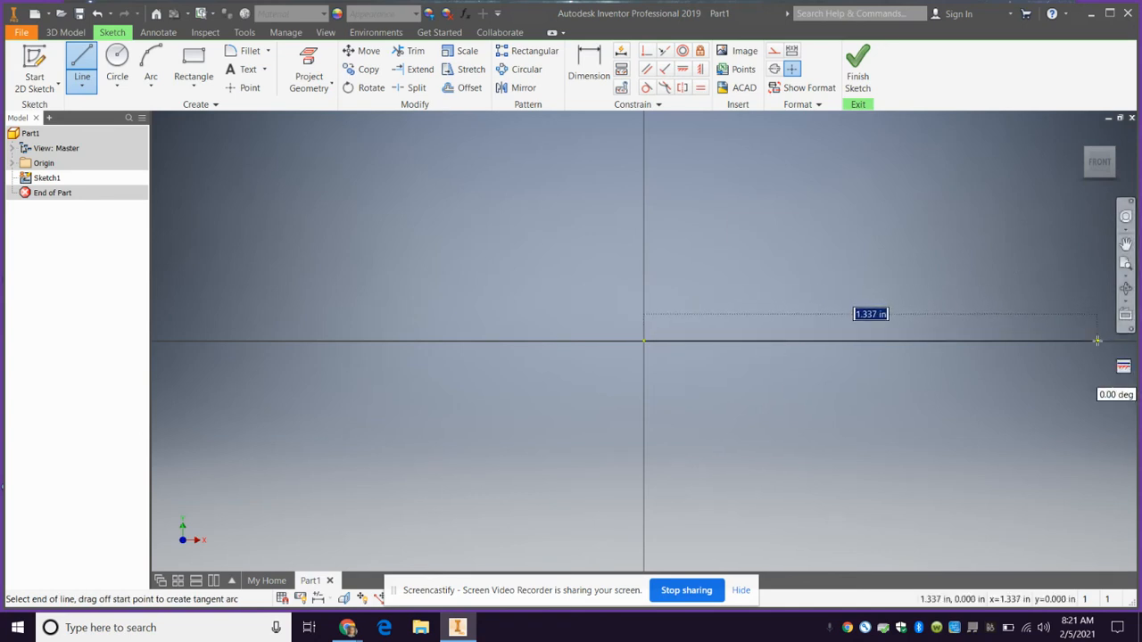
key(BackSpace)
text(5.0)
key(Return)
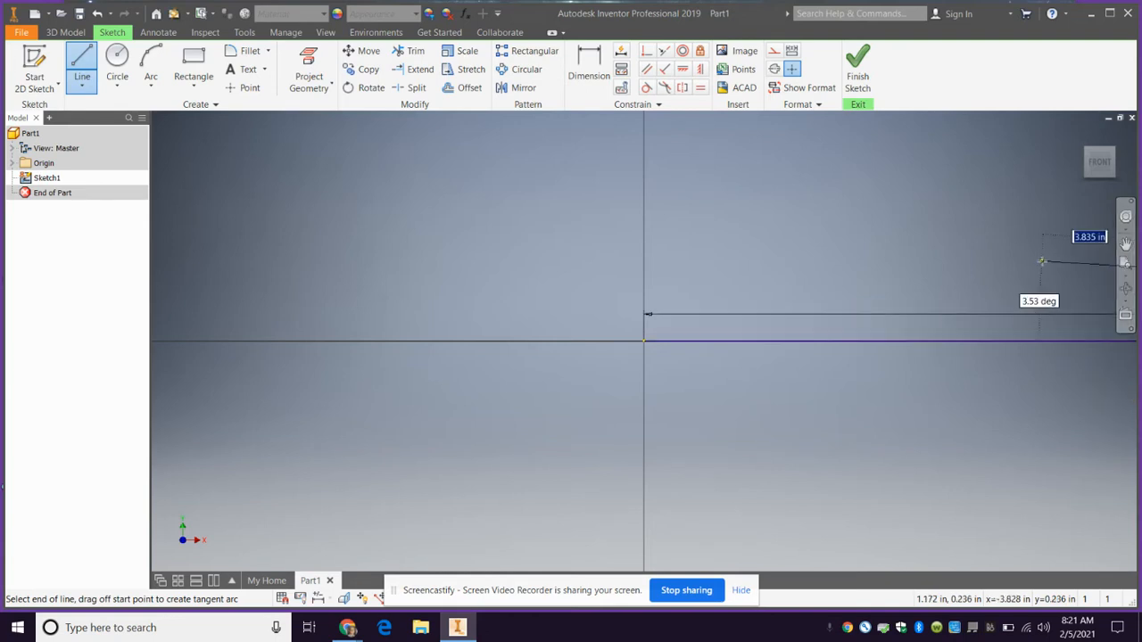
click(1126, 243)
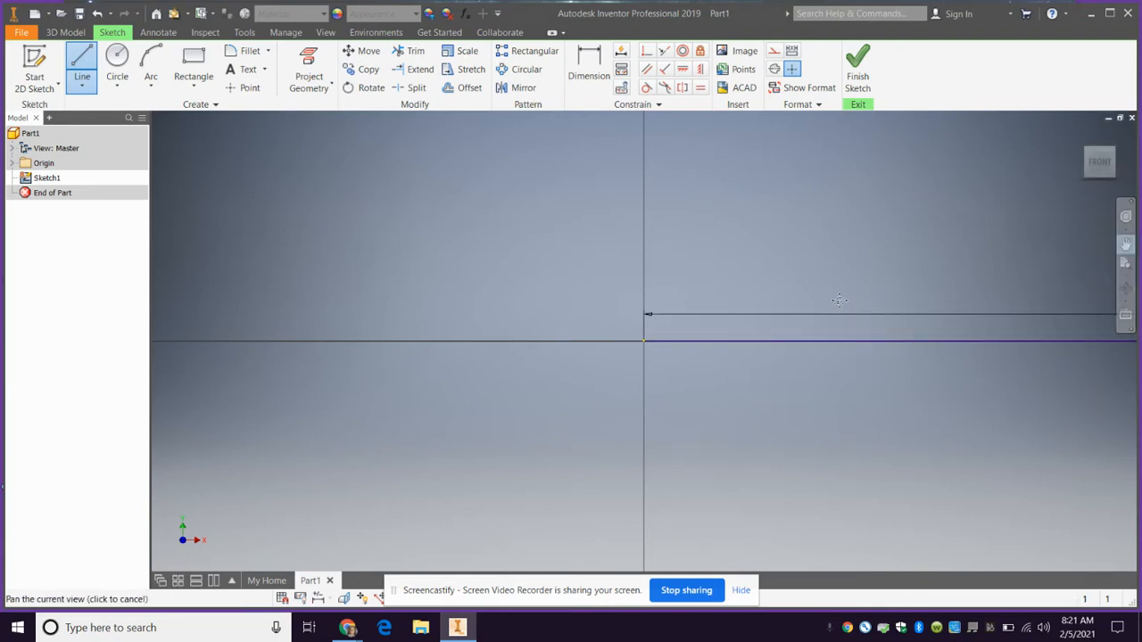
mouse_move(828, 300)
mouse_down()
mouse_move(537, 303)
mouse_move(401, 327)
mouse_up()
scroll(545, 375, down, 5)
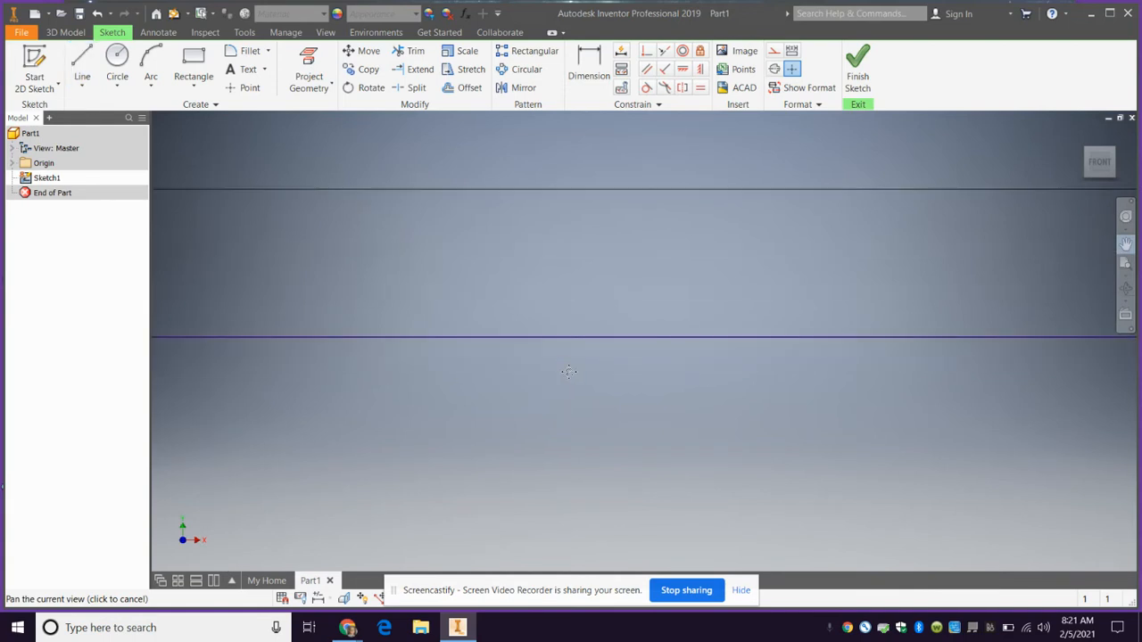
scroll(622, 358, up, 5)
scroll(688, 344, up, 10)
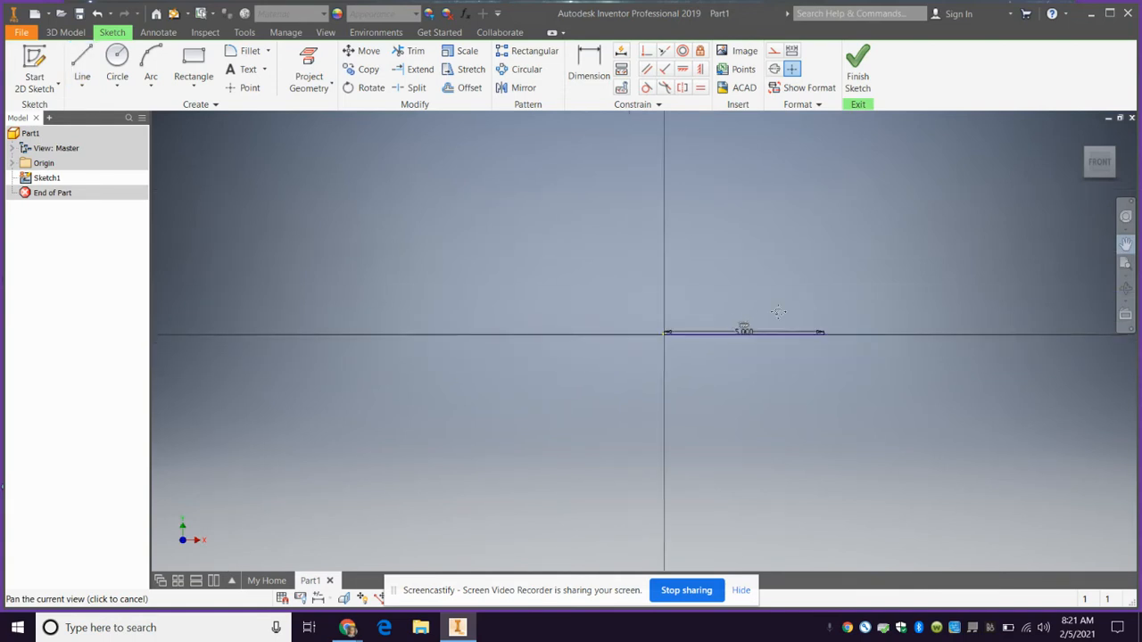
scroll(788, 305, down, 4)
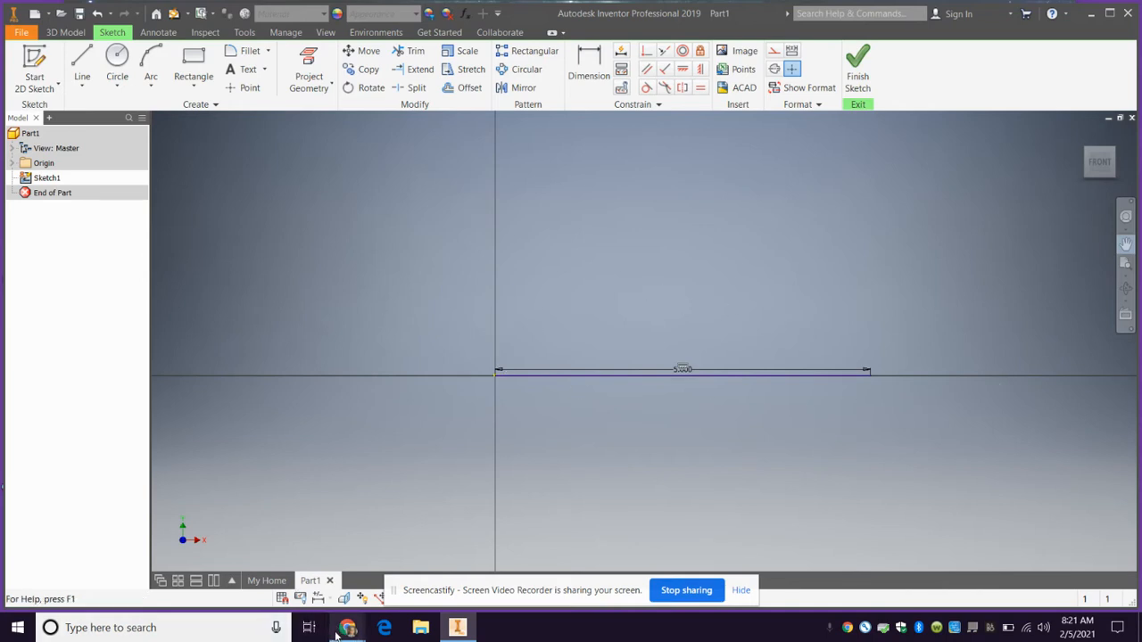
Switch to Chrome and search Google Images for "luke skywalker lightsaber episode 4"
mouse_move(343, 629)
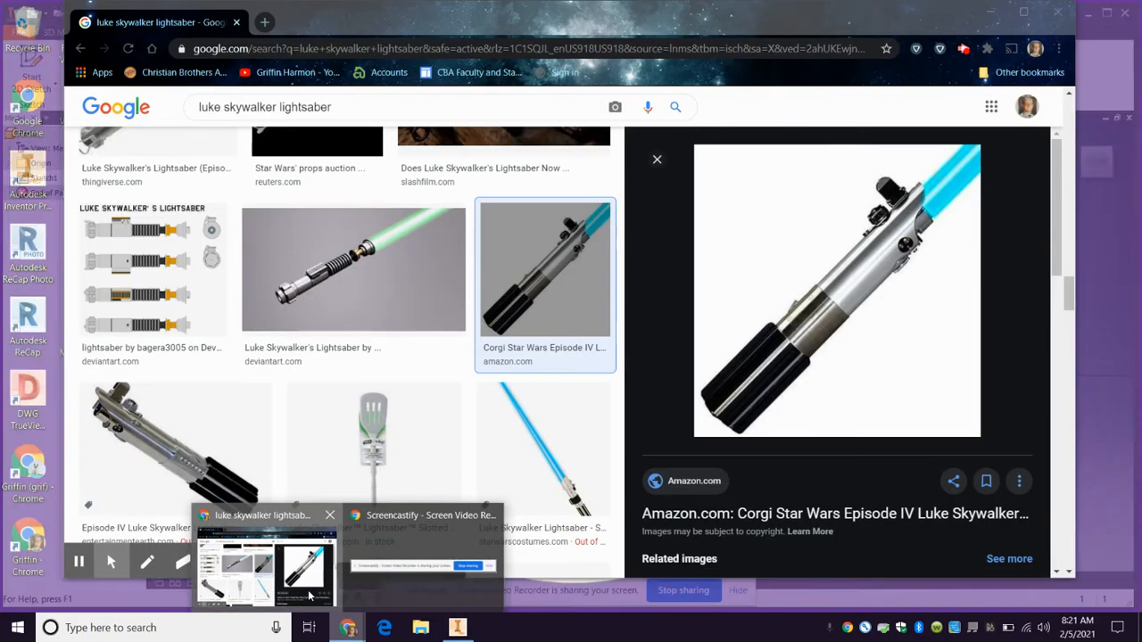
click(310, 596)
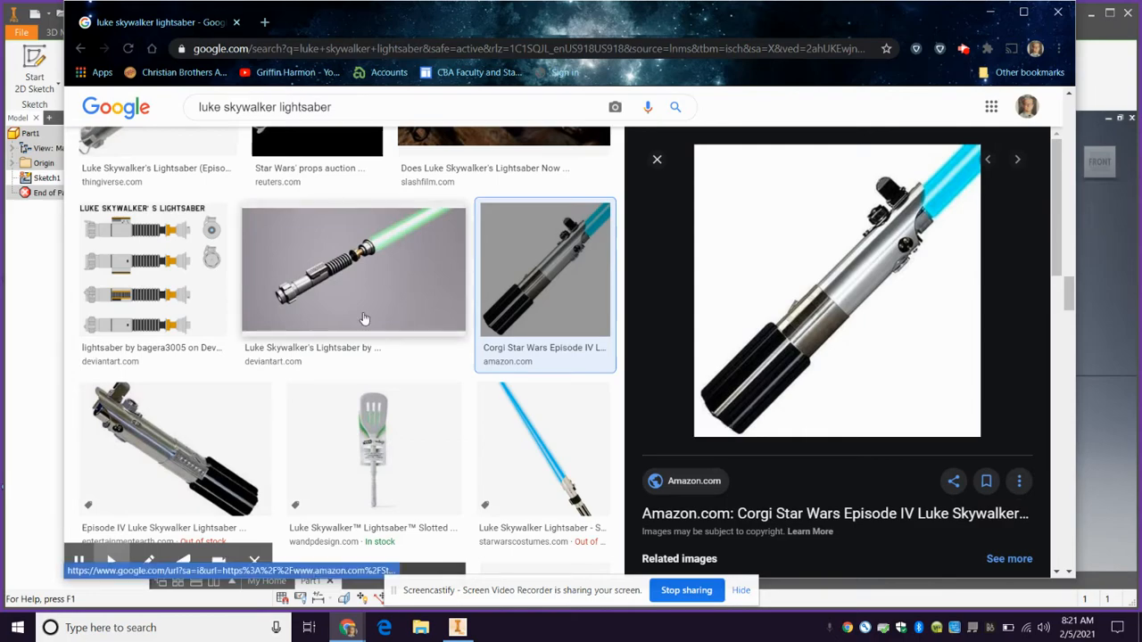
scroll(364, 321, down, 5)
scroll(364, 319, up, 5)
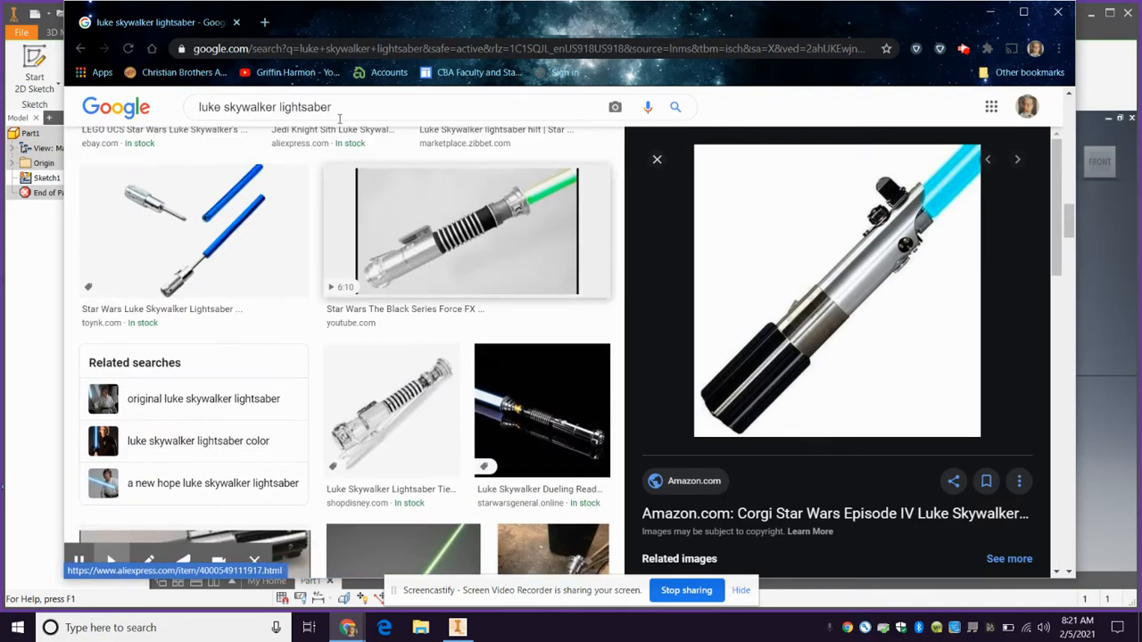
scroll(364, 223, down, 3)
scroll(359, 93, up, 2)
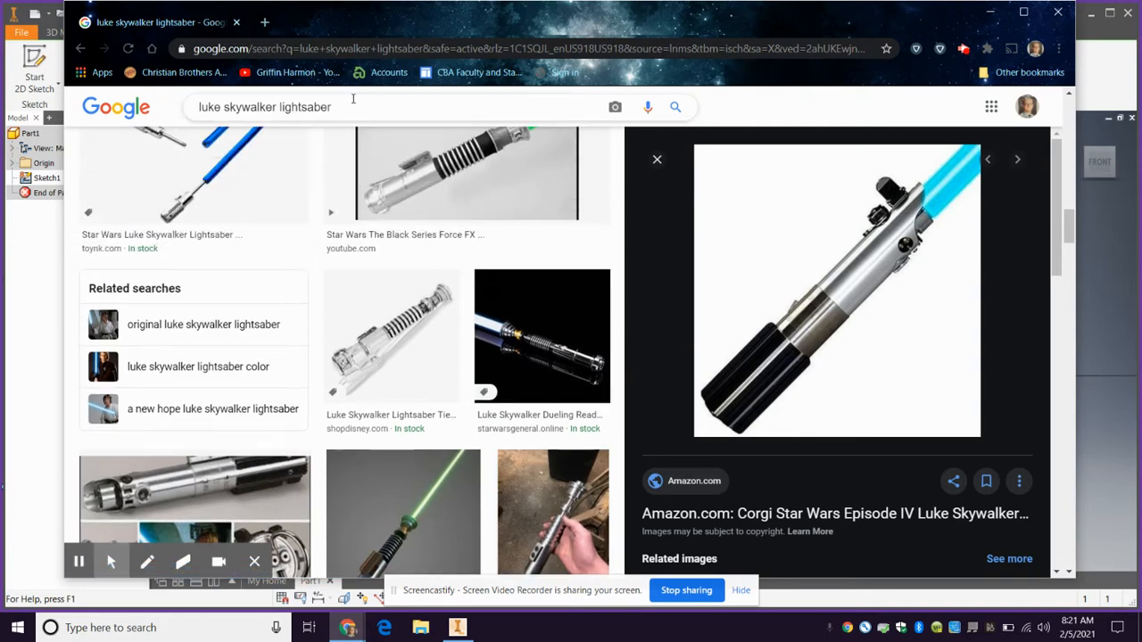
click(351, 96)
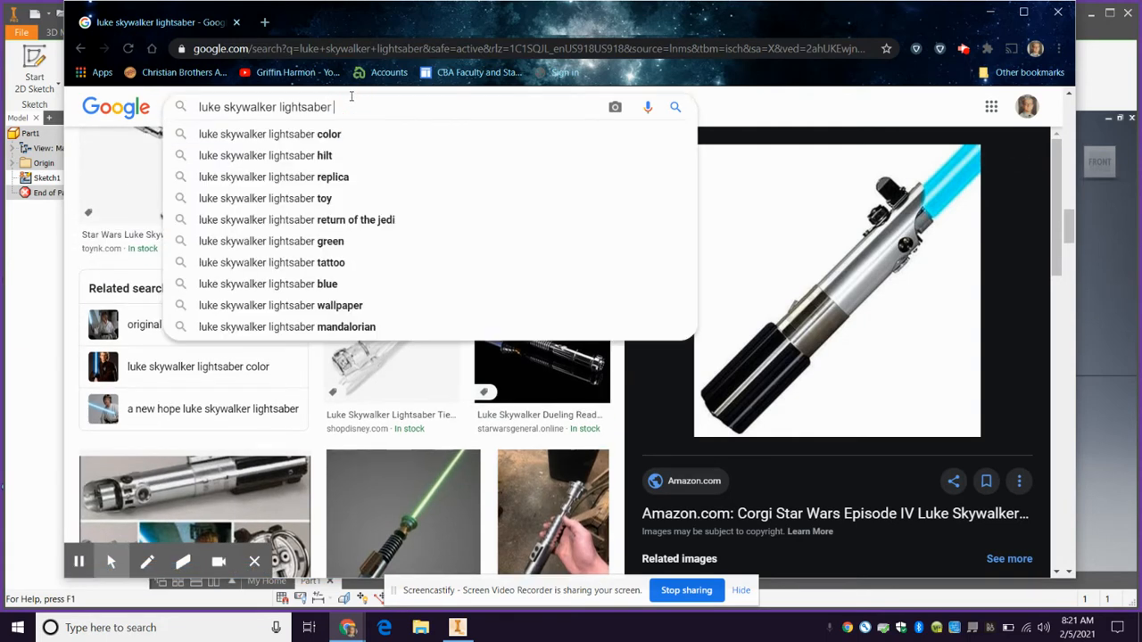
text(episode )
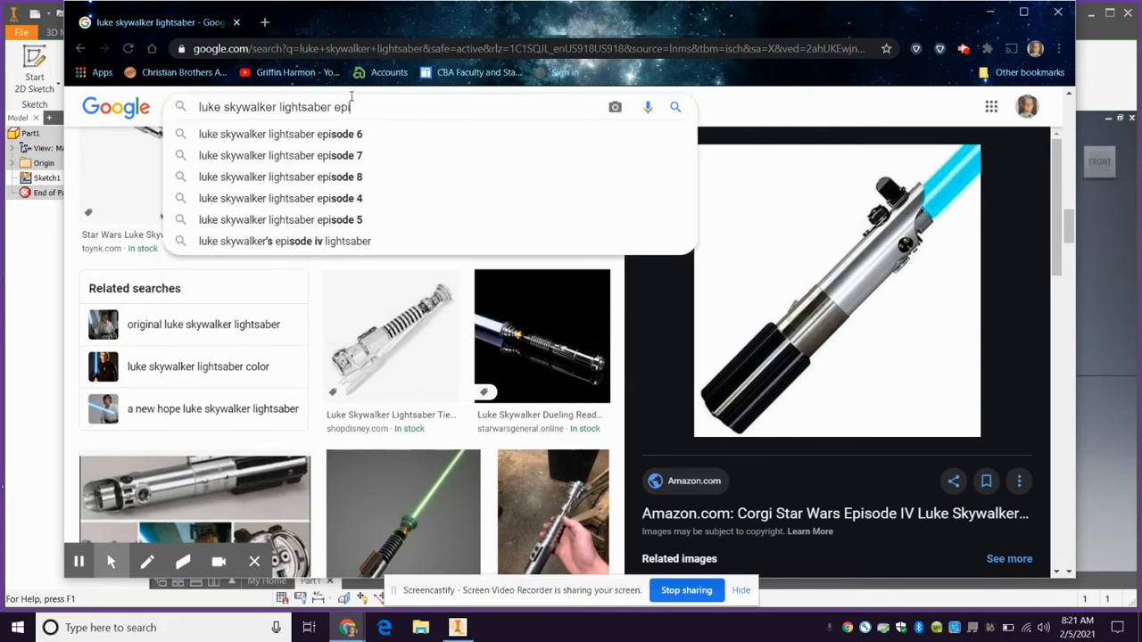
text(4)
key(Return)
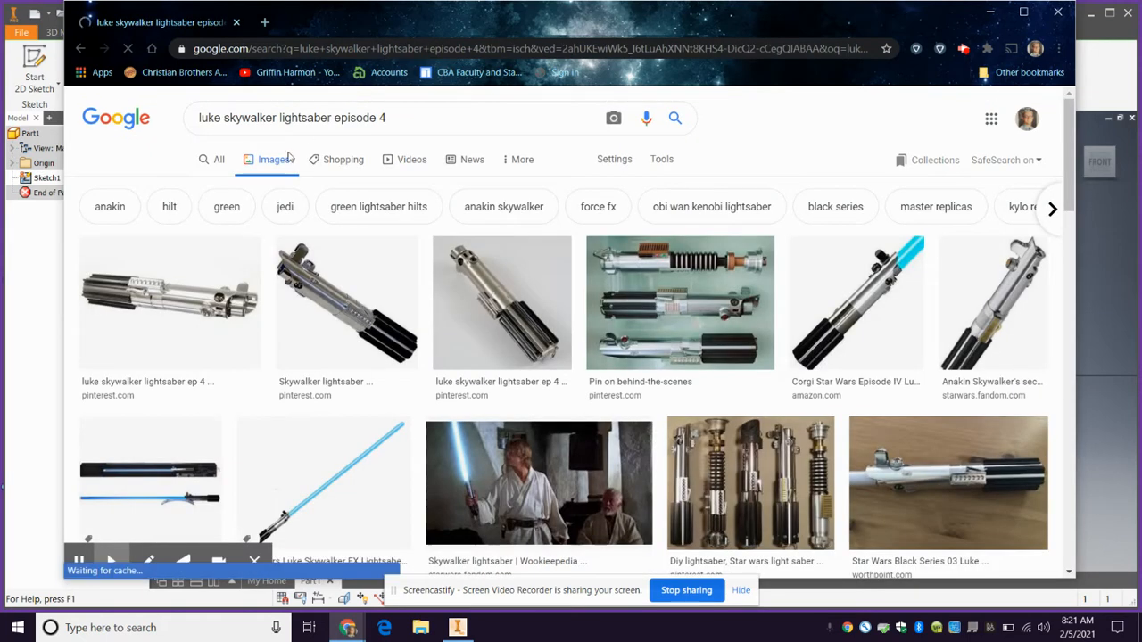
Preview the lightsaber on a display stand and the Star Wars Graflex Replica ANH image among the results
scroll(589, 382, down, 2)
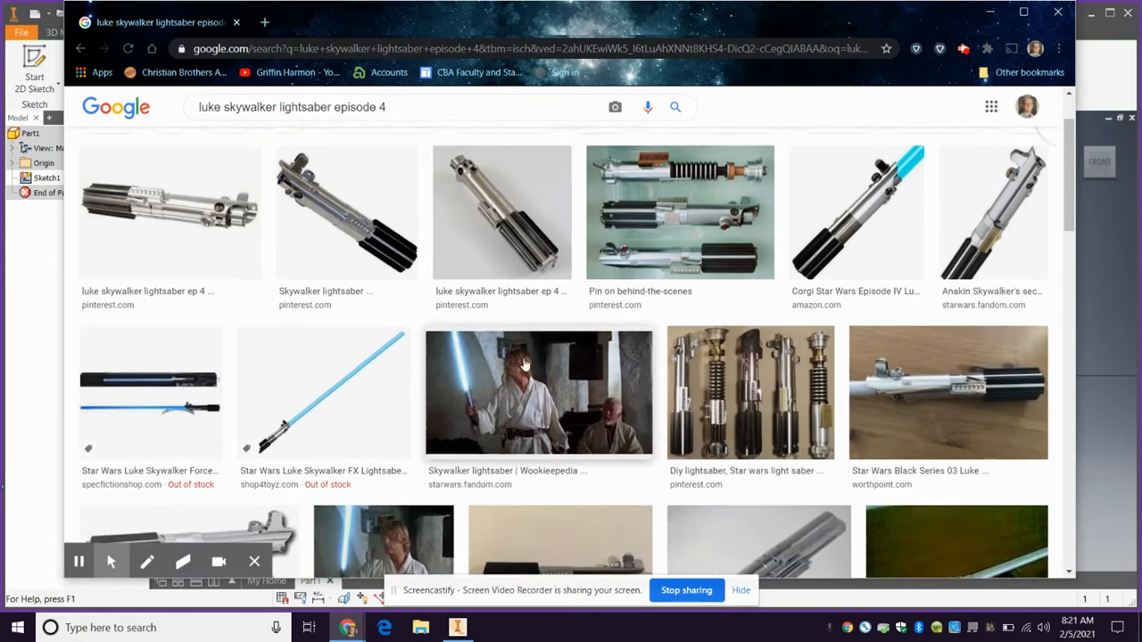
click(412, 423)
scroll(420, 422, down, 2)
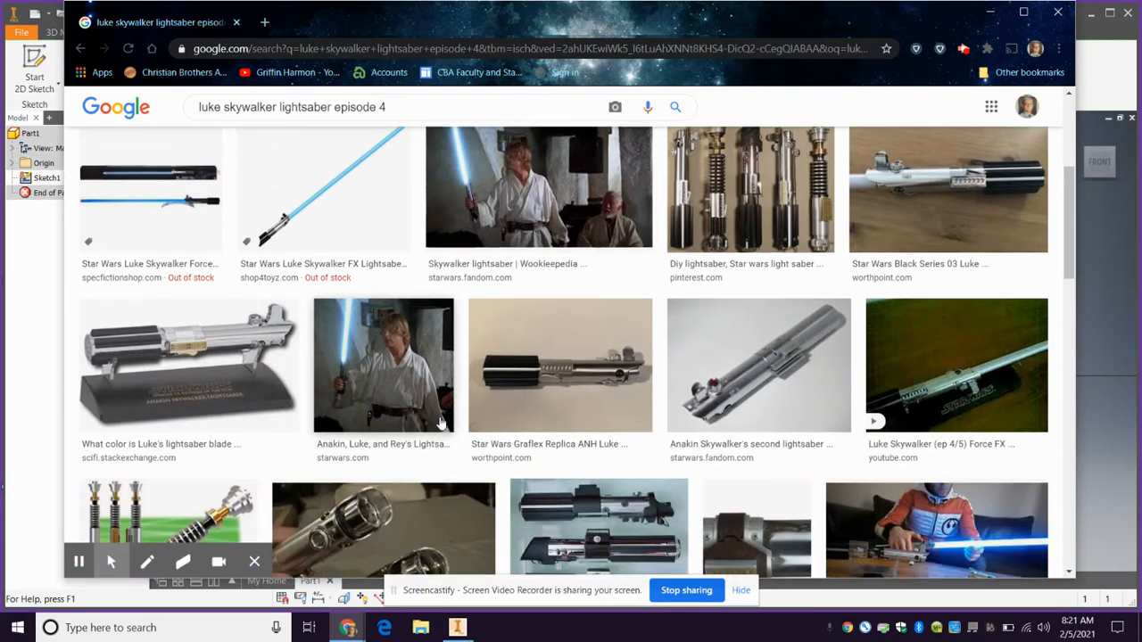
click(237, 358)
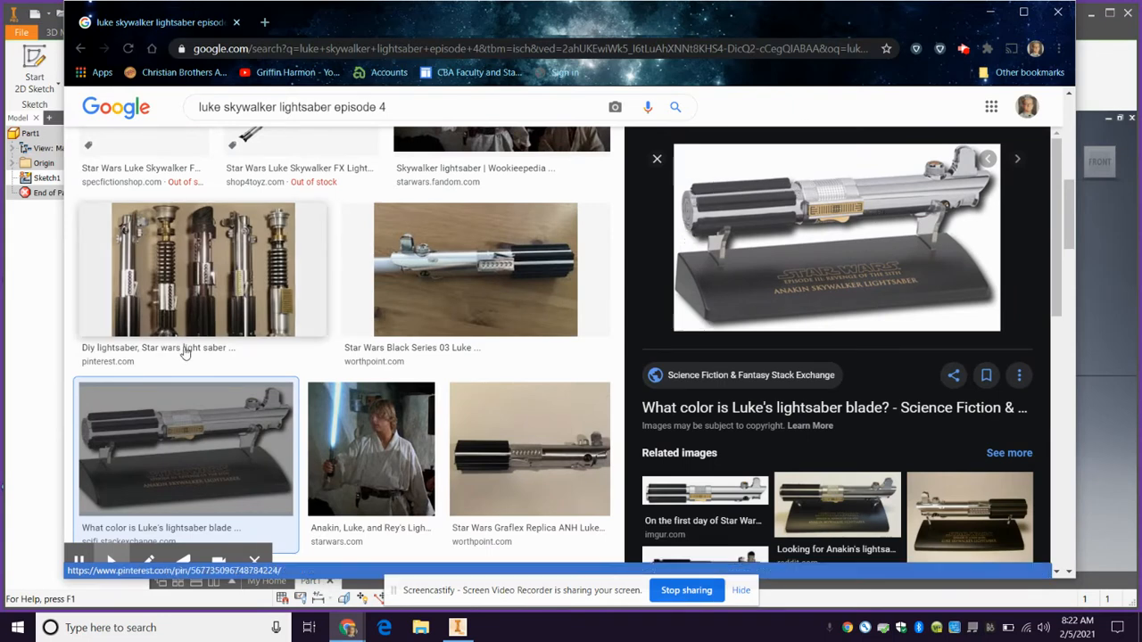
scroll(453, 285, down, 1)
scroll(453, 285, down, 2)
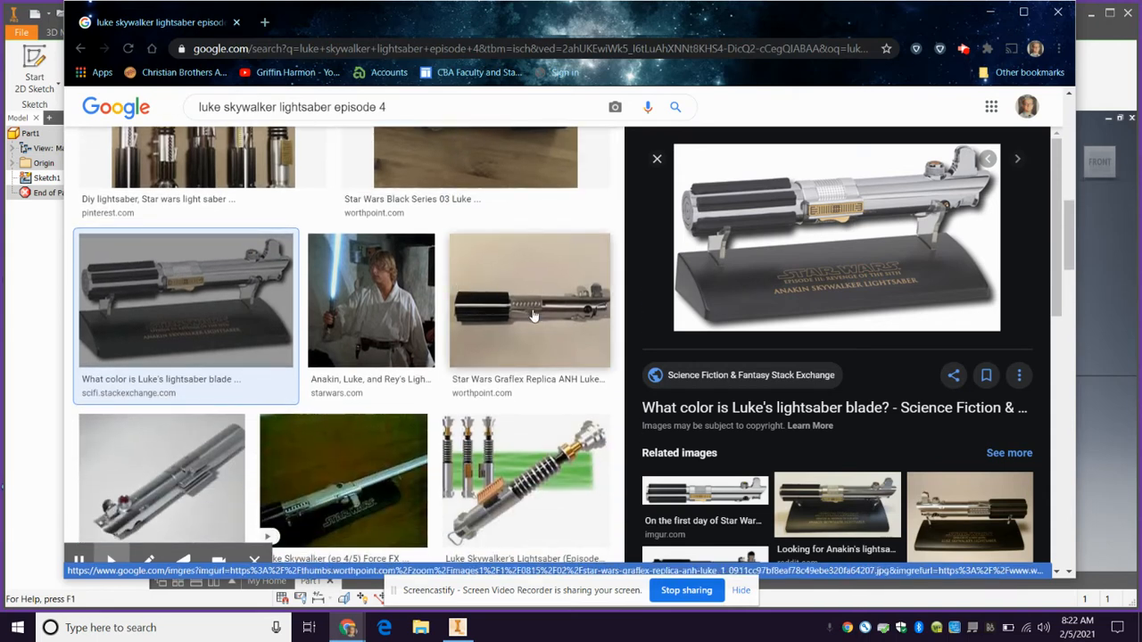
click(531, 314)
Look through further lightsaber results and preview the Master Replicas lightsaber image from Galactic Voyage
scroll(276, 412, down, 2)
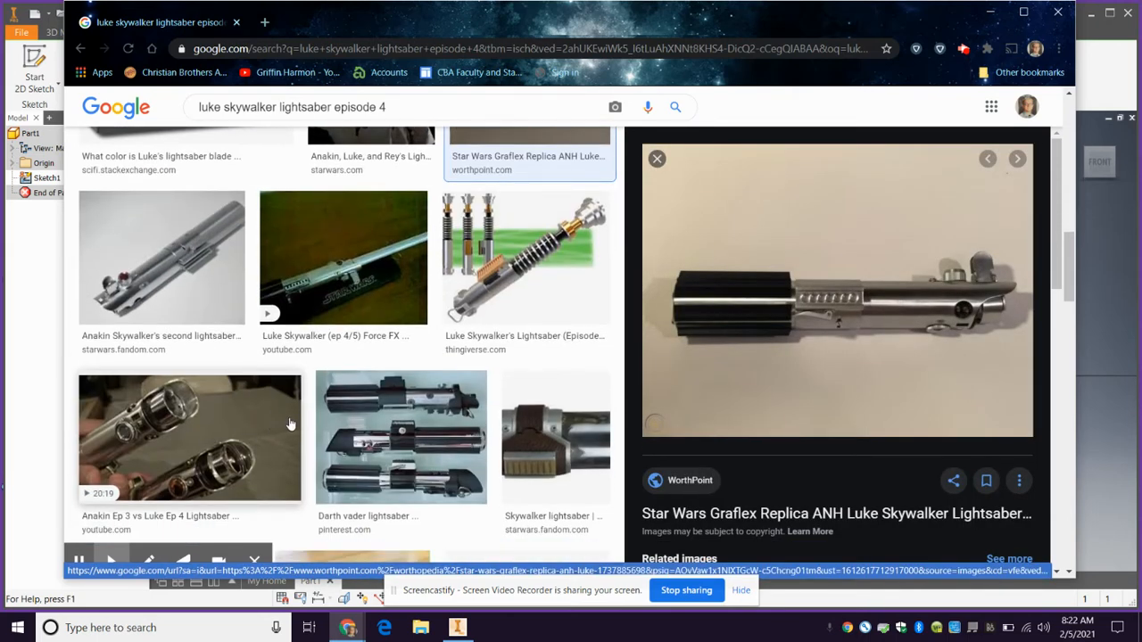
scroll(290, 423, down, 4)
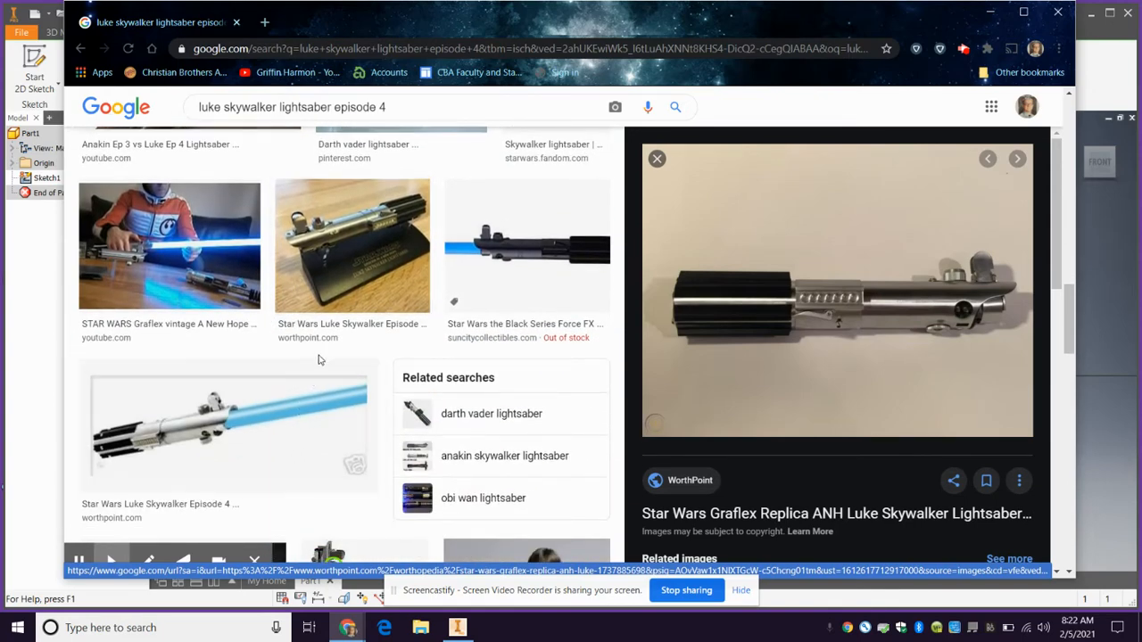
scroll(320, 358, down, 3)
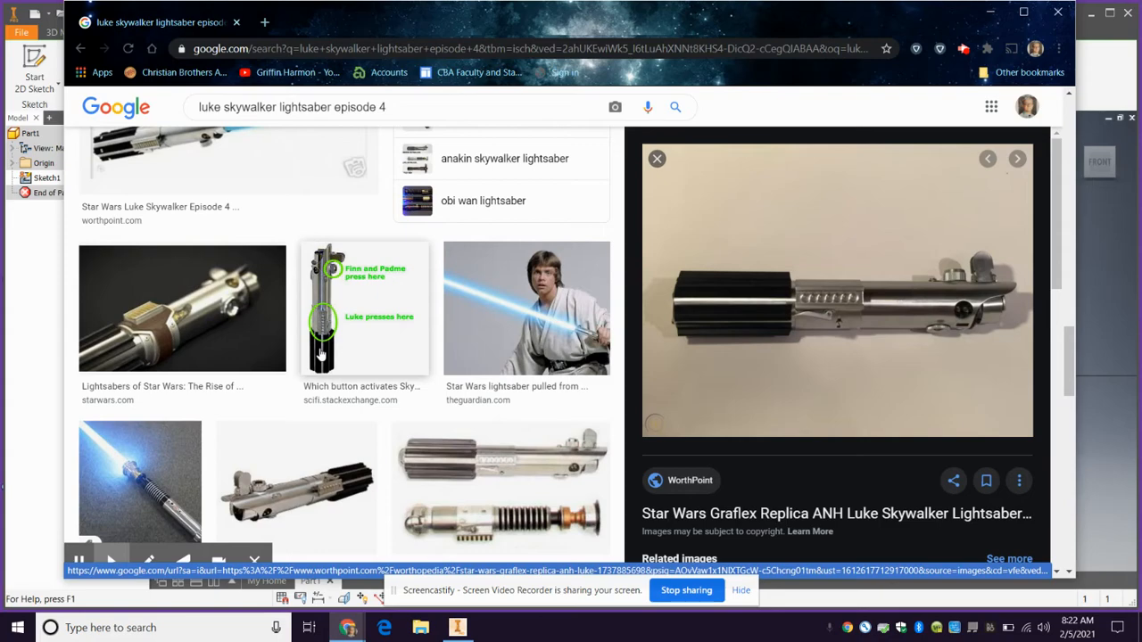
click(290, 500)
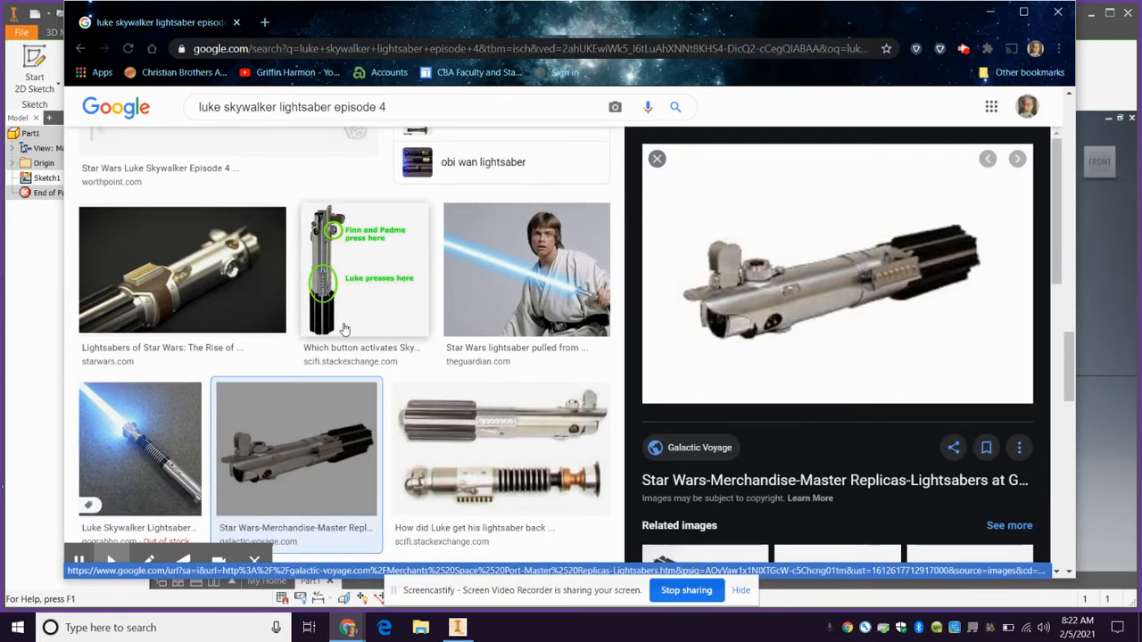
scroll(345, 330, down, 3)
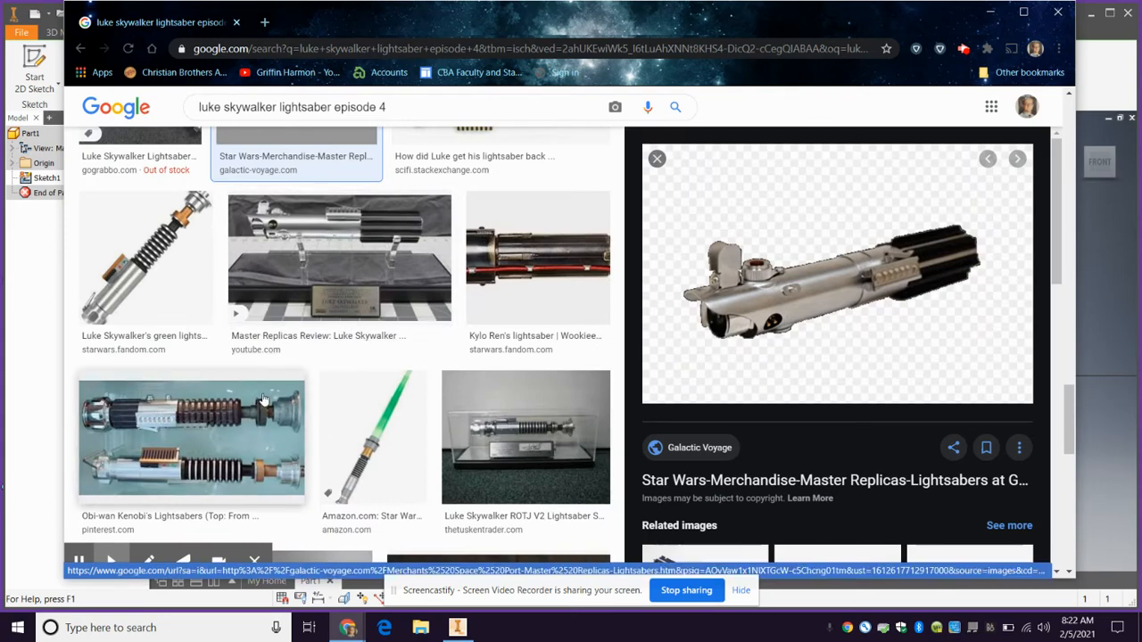
scroll(268, 397, down, 3)
scroll(567, 301, up, 3)
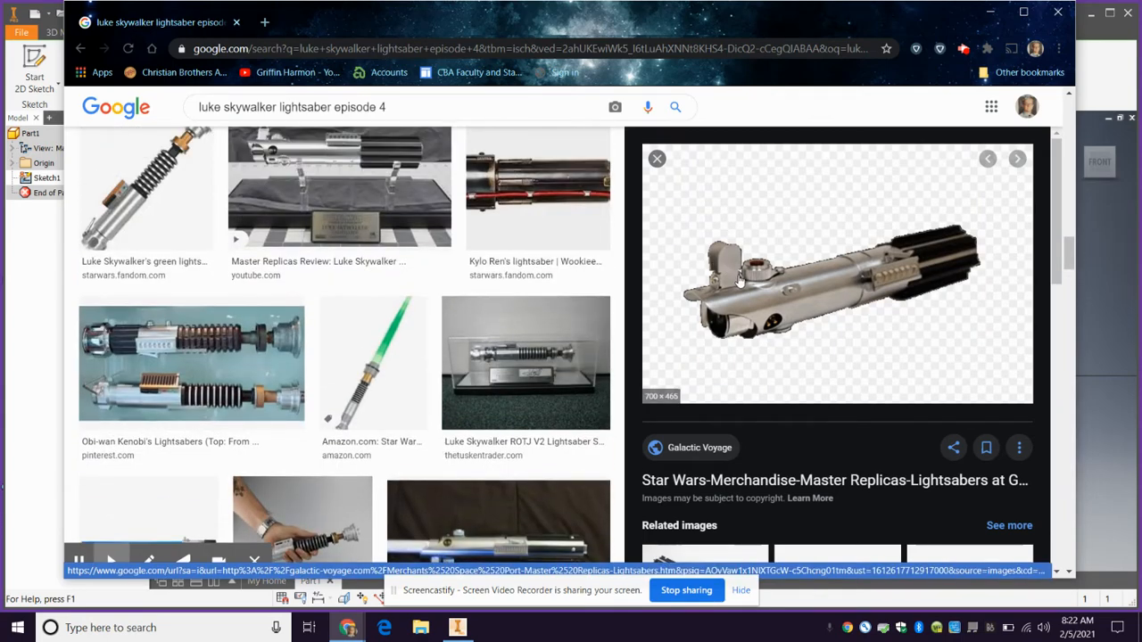
Preview the two Pinterest "luke skywalker lightsaber ep 4" images, ending on the horizontal view of the hilt
scroll(191, 229, down, 10)
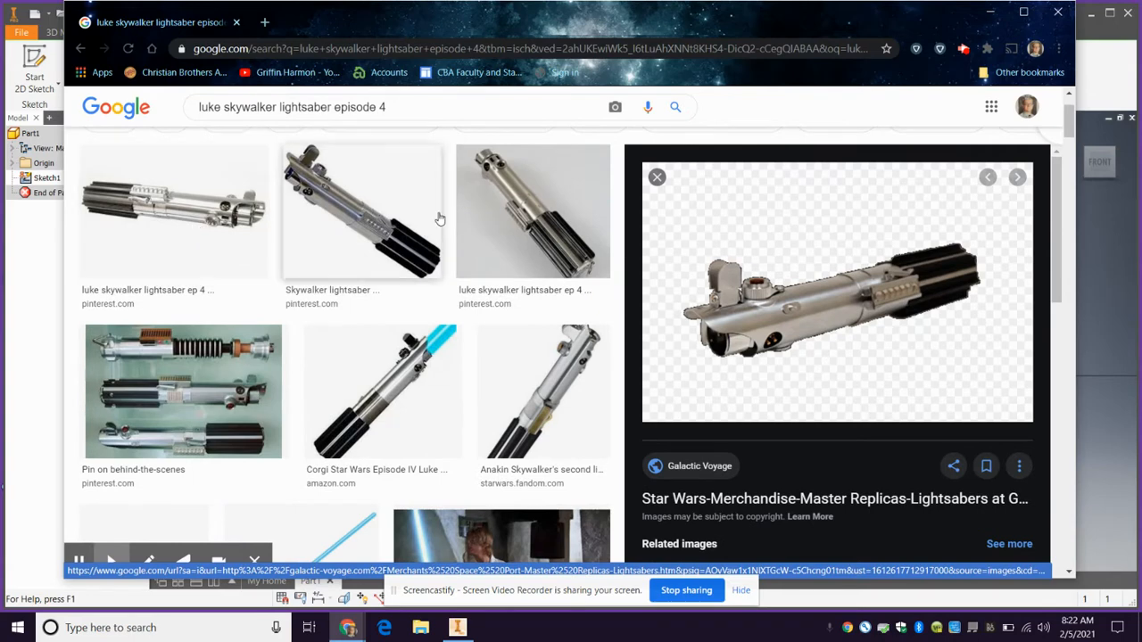
click(522, 218)
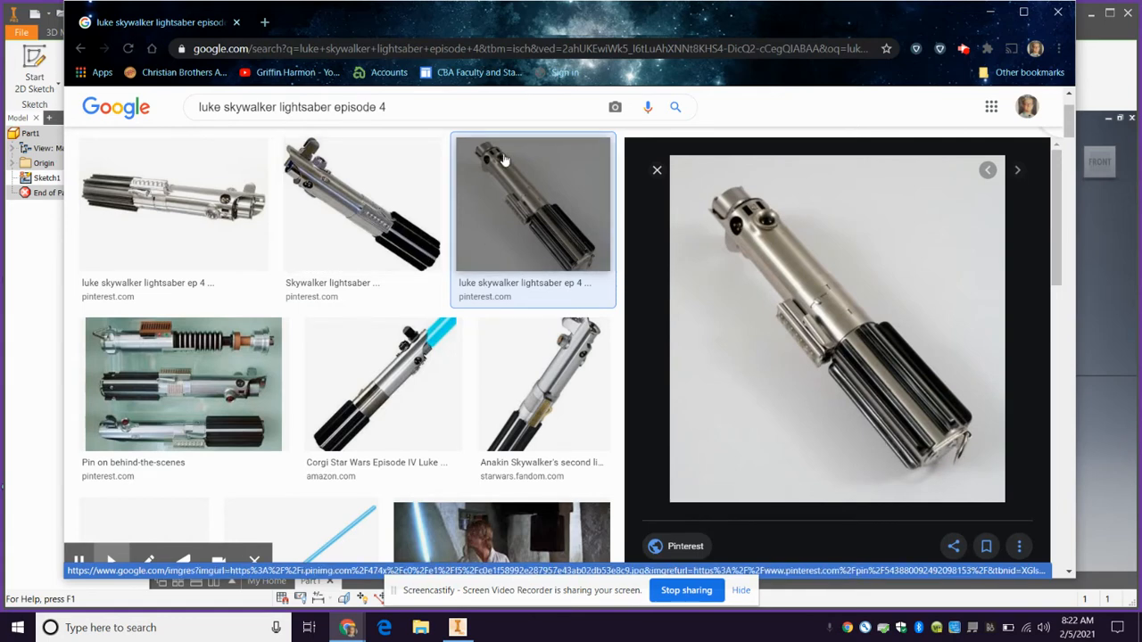
click(182, 192)
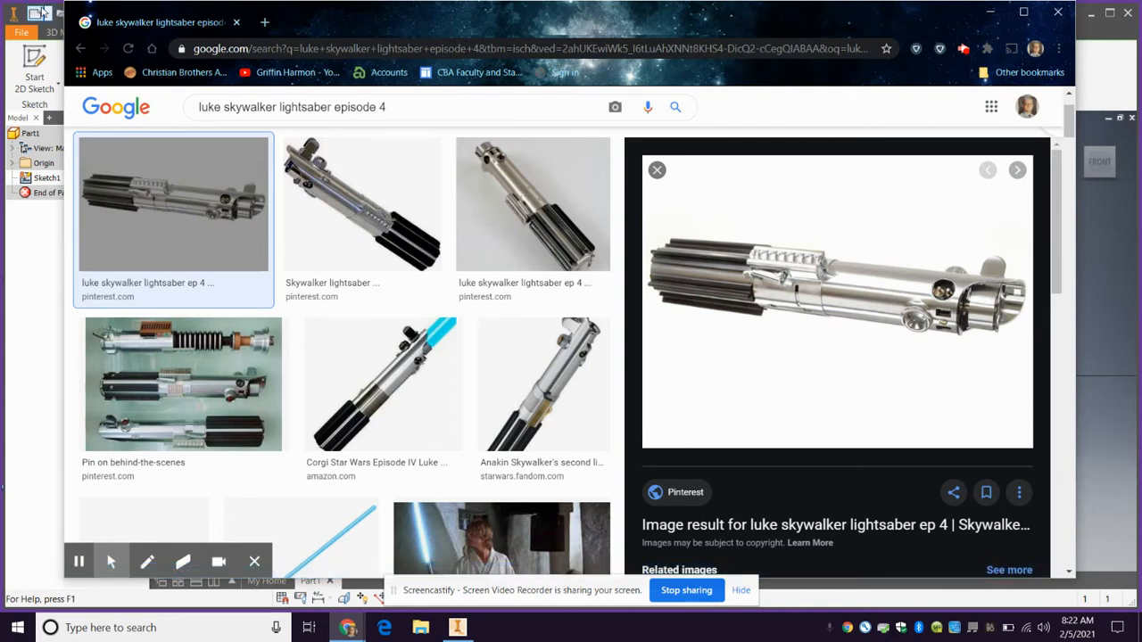
Switch back to Inventor and draw the outline: 0.35 in up from the origin, about 2.8 in across, step down, across to the baseline's end, and close
click(50, 433)
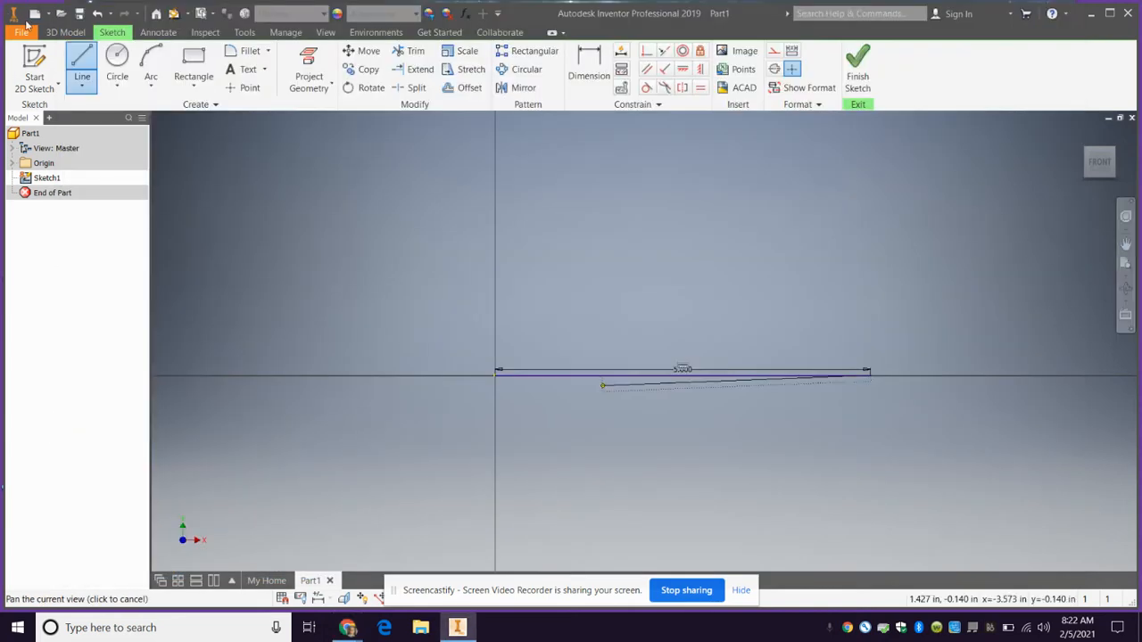
click(81, 65)
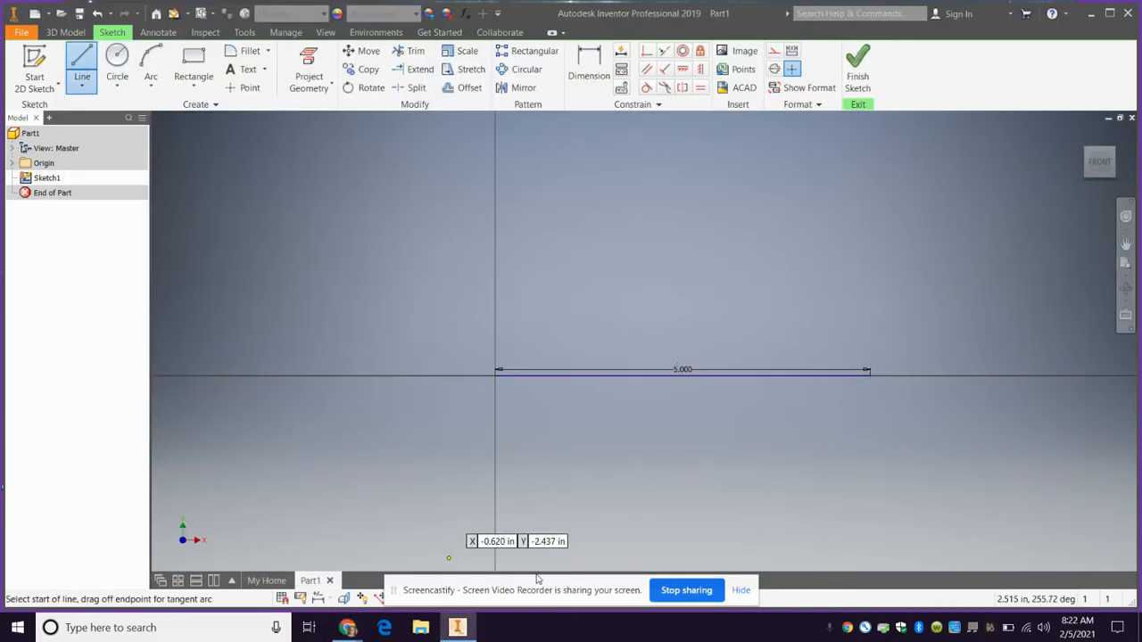
click(496, 369)
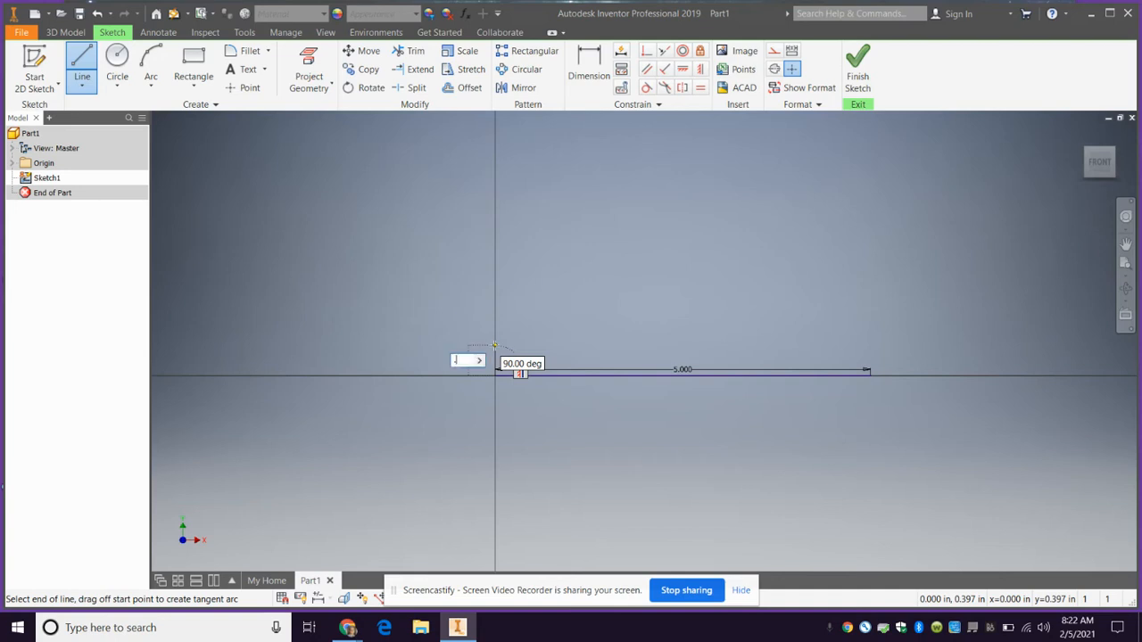
text(35)
key(Return)
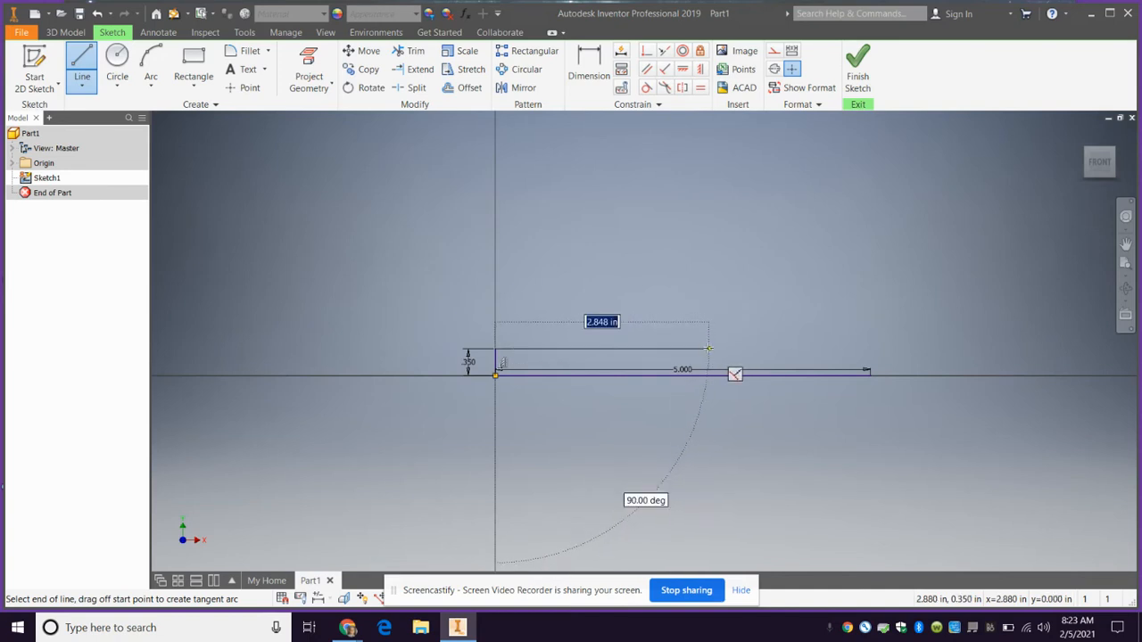
click(708, 348)
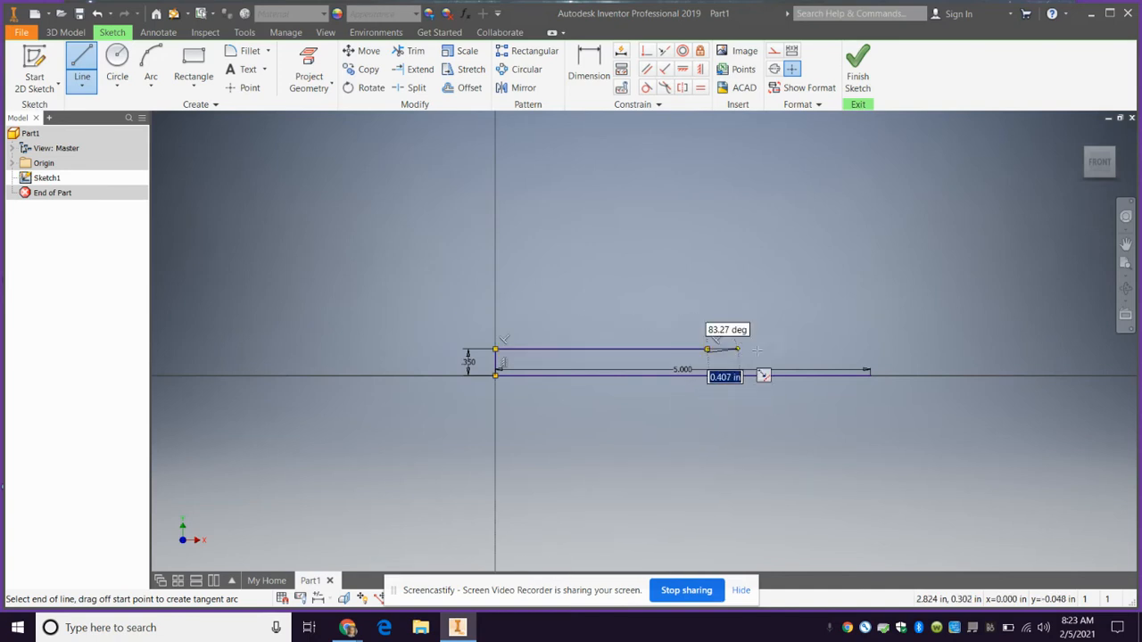
click(870, 352)
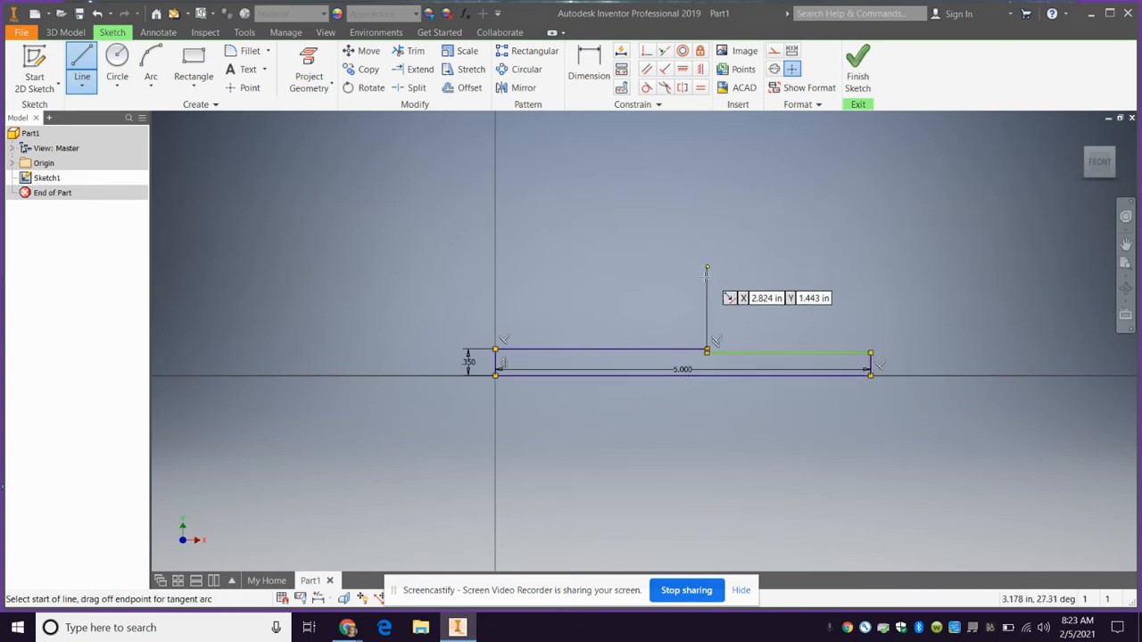
Switch to Chrome and compare the sketched outline with the horizontal Pinterest lightsaber image
scroll(718, 296, up, 3)
scroll(713, 535, down, 3)
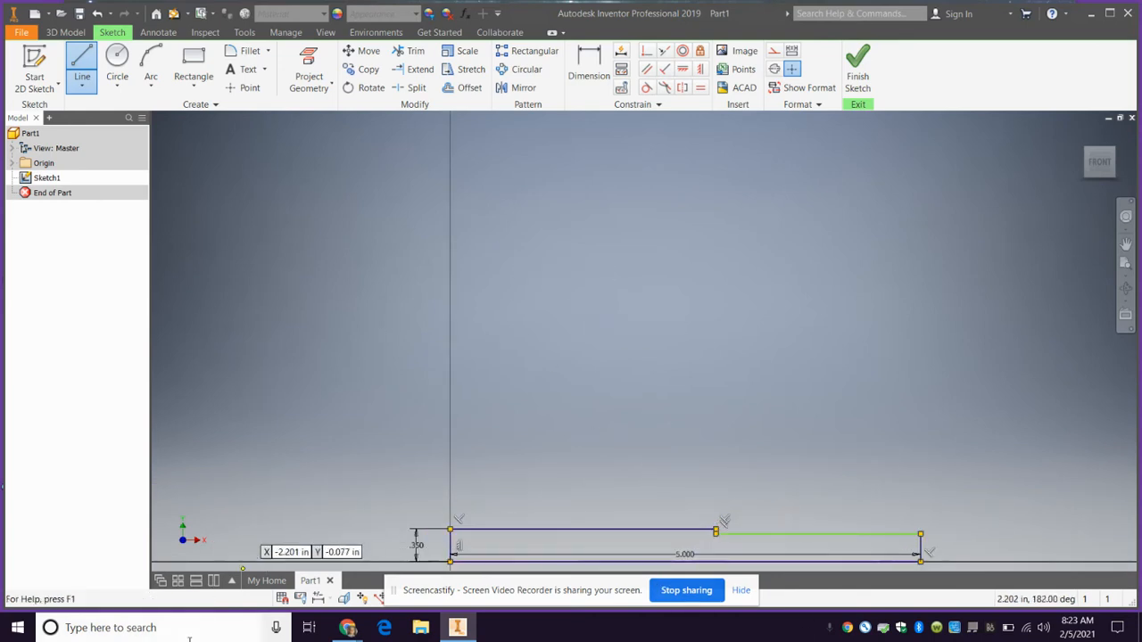
mouse_move(348, 627)
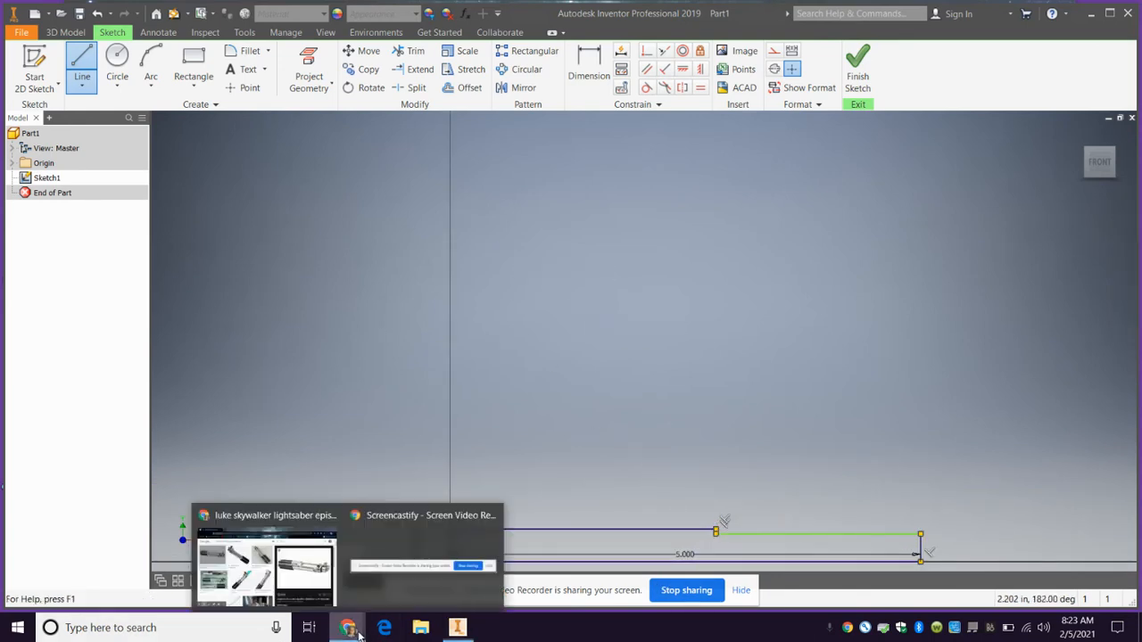
click(265, 558)
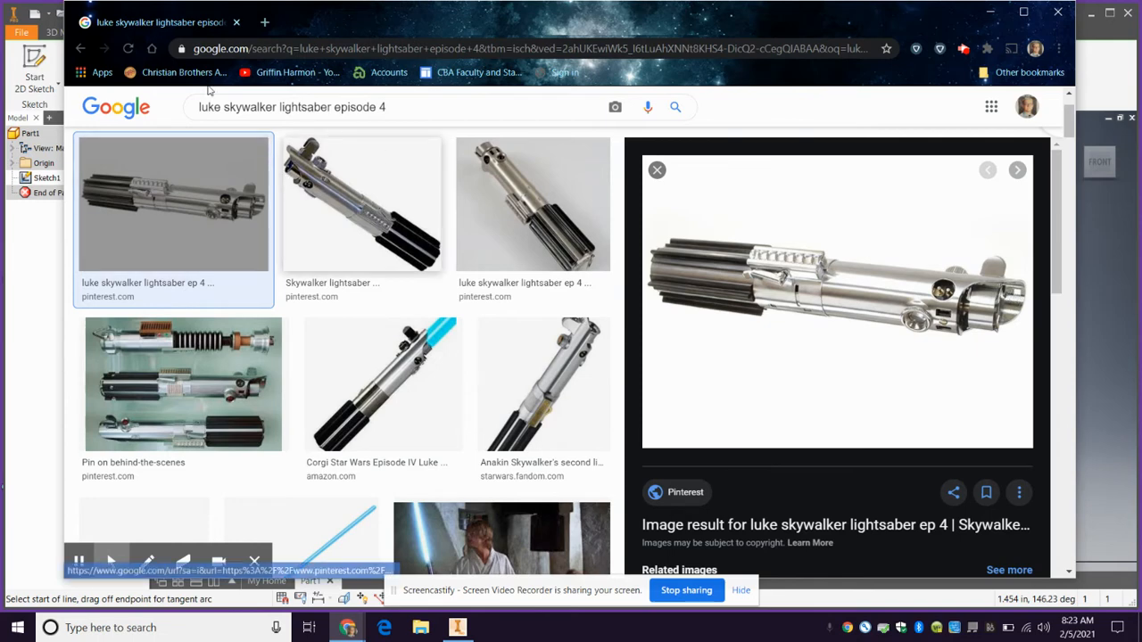
Return to Inventor and draw a horizontal line about 2 in long inside the thinner section, plus a vertical line down to the baseline
click(35, 329)
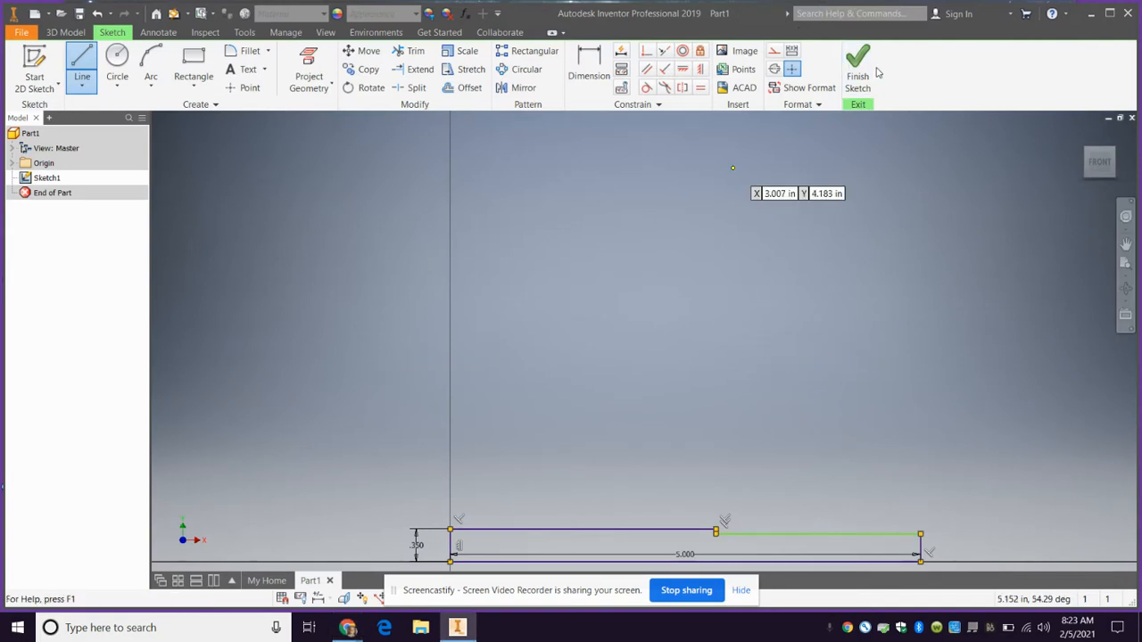
scroll(927, 549, down, 5)
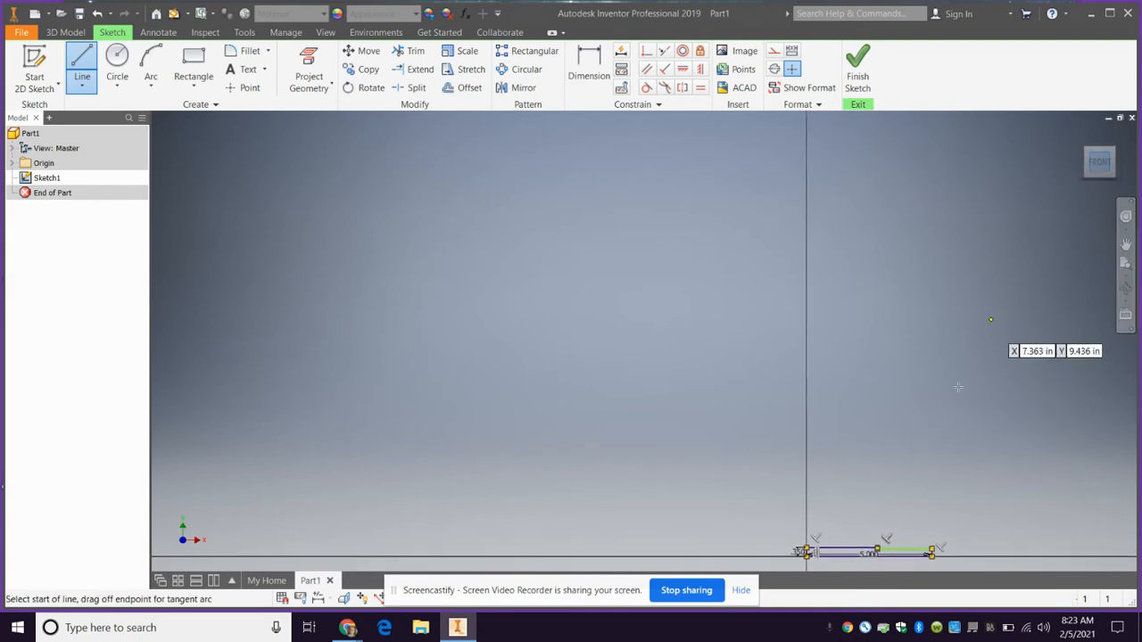
scroll(874, 500, up, 6)
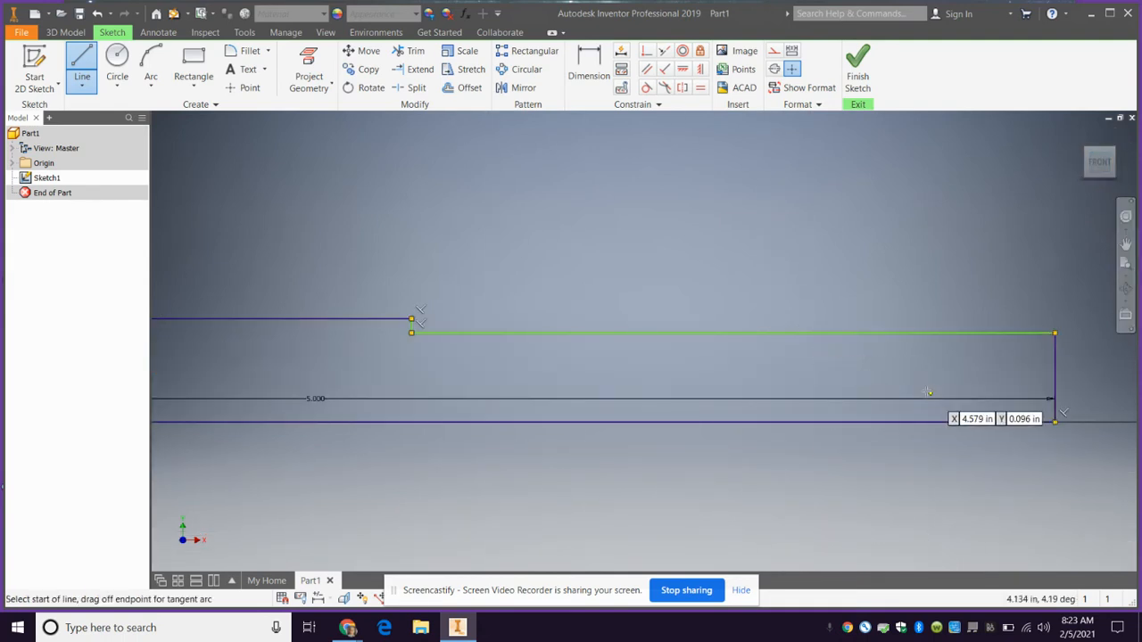
scroll(919, 397, down, 3)
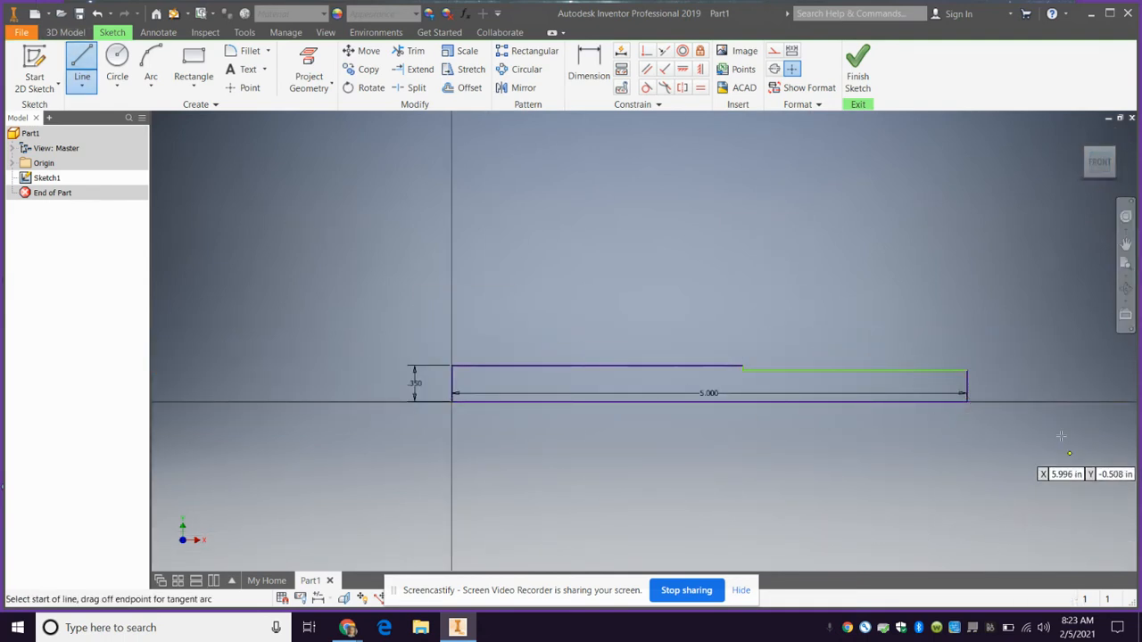
click(966, 378)
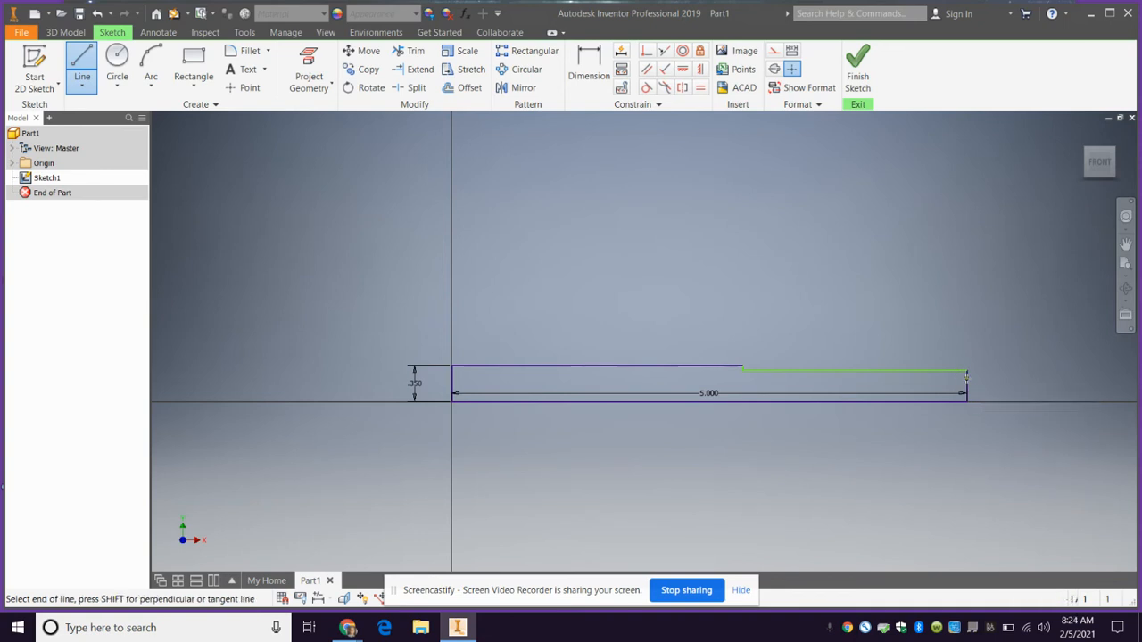
click(752, 378)
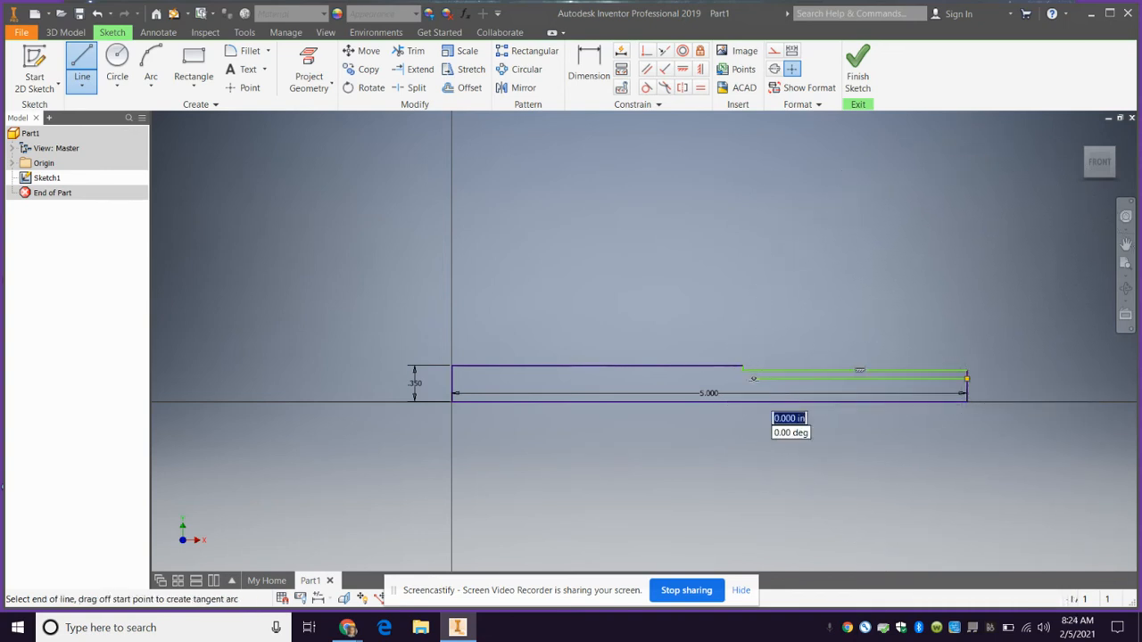
click(754, 400)
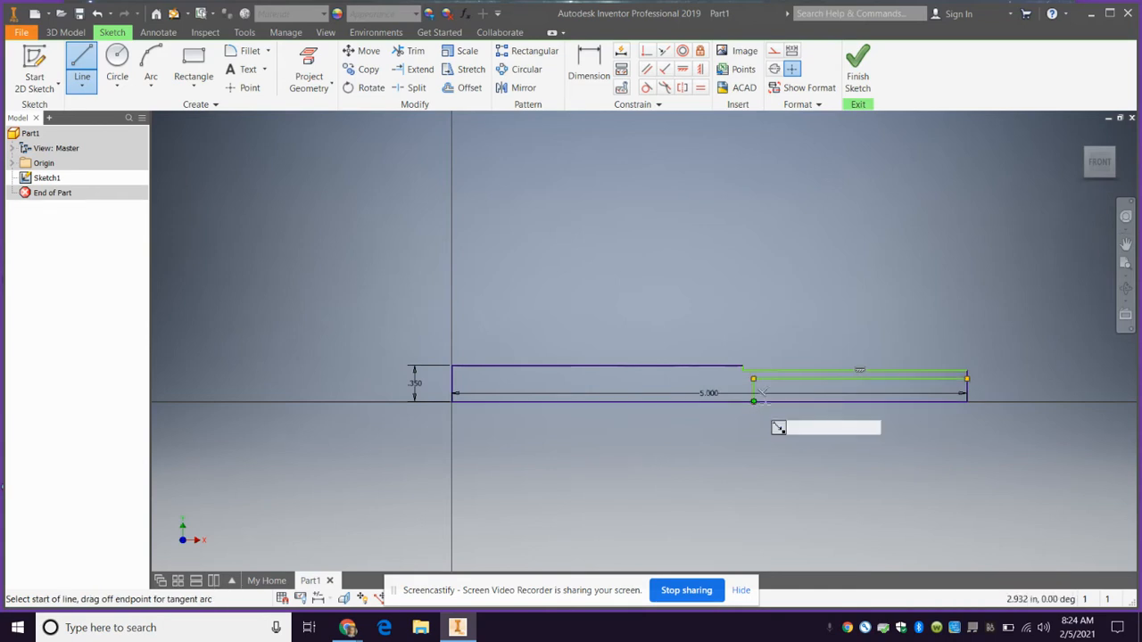
key(Escape)
Dimension the gap between the two horizontal lines of the thinner section as .05 in
click(596, 59)
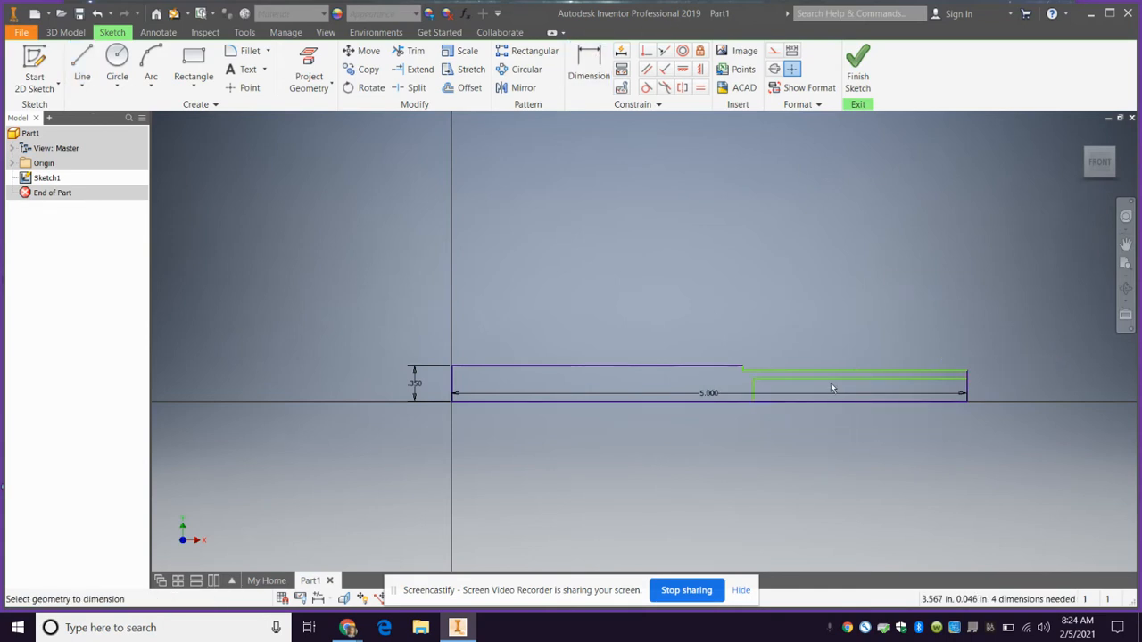
click(832, 370)
click(836, 379)
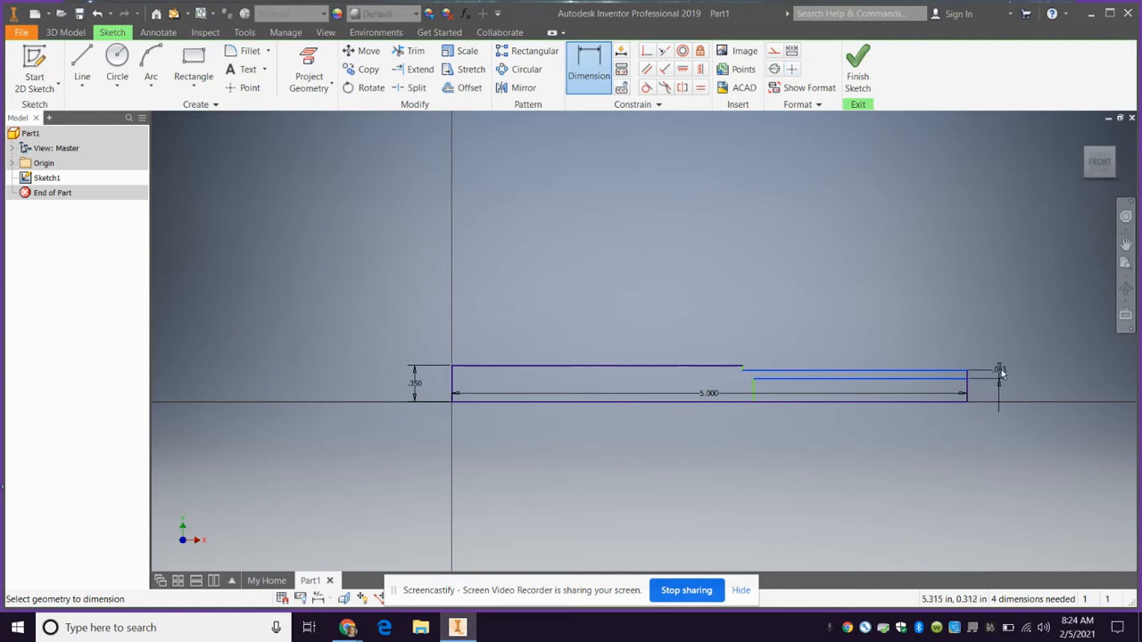
click(1003, 371)
text(.)
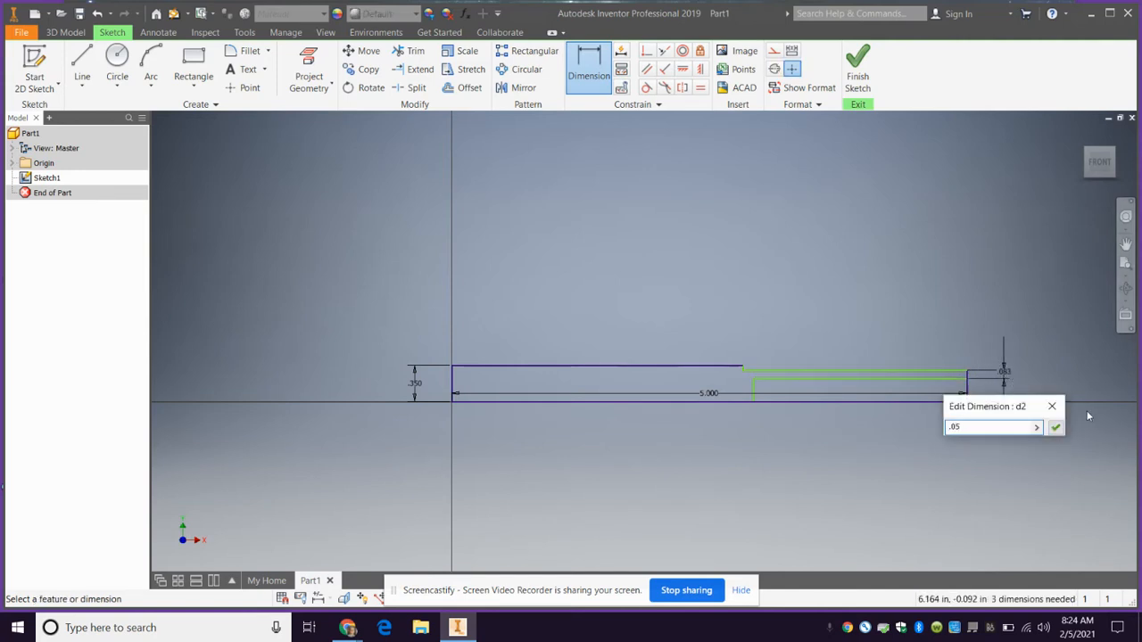
text(05)
key(Return)
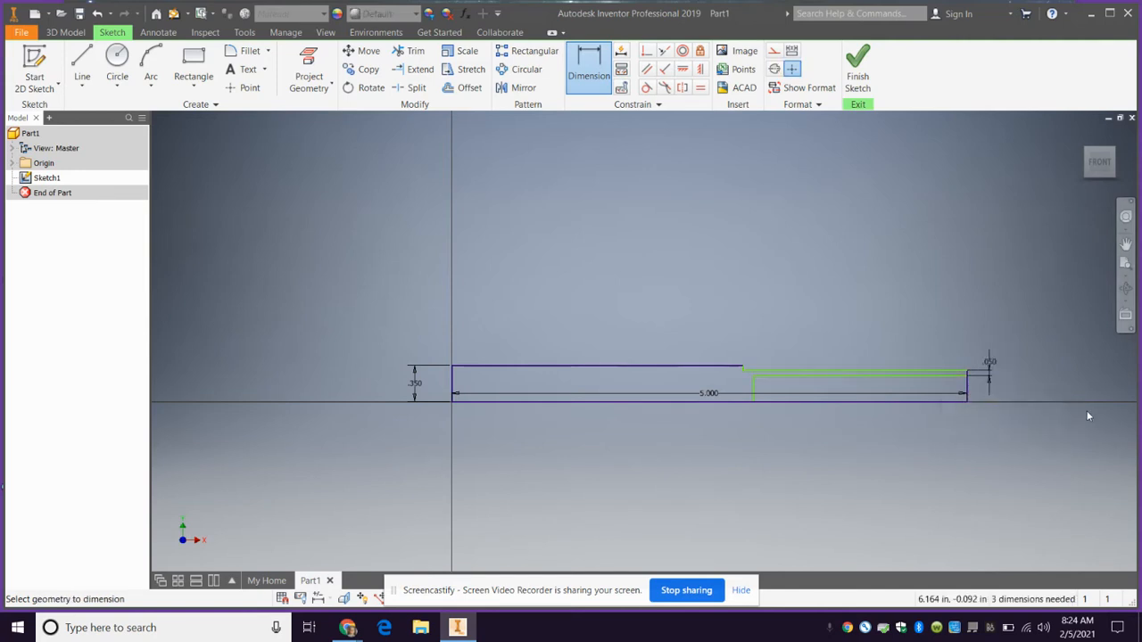
Trim the baseline and end line around the hollow section, and delete the now slanted 5.000 dimension
click(412, 51)
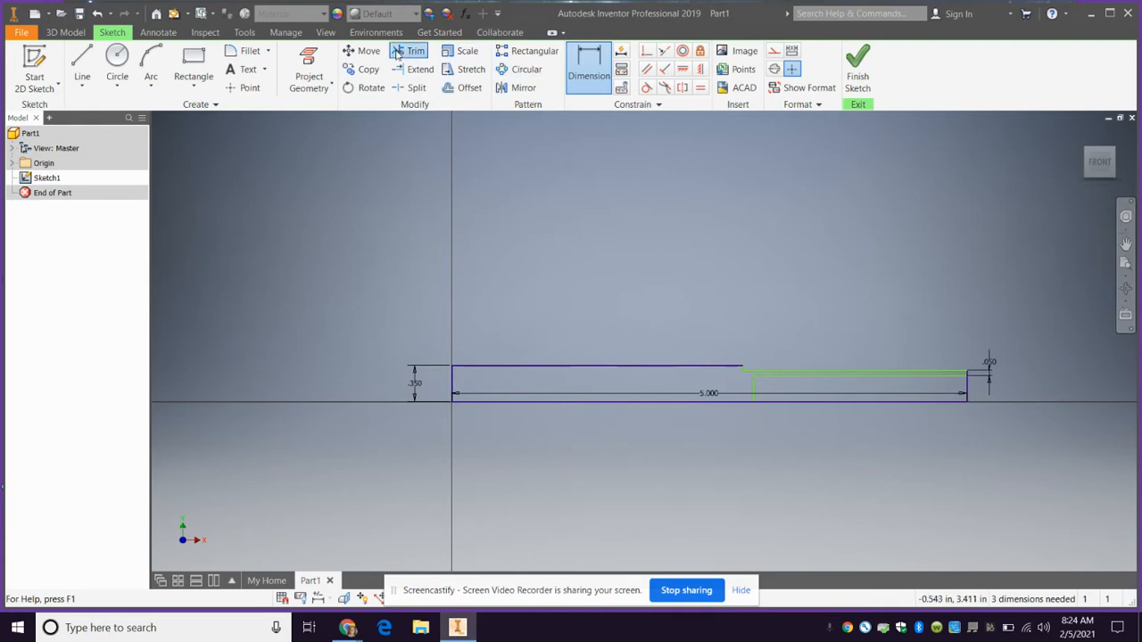
click(950, 400)
click(968, 402)
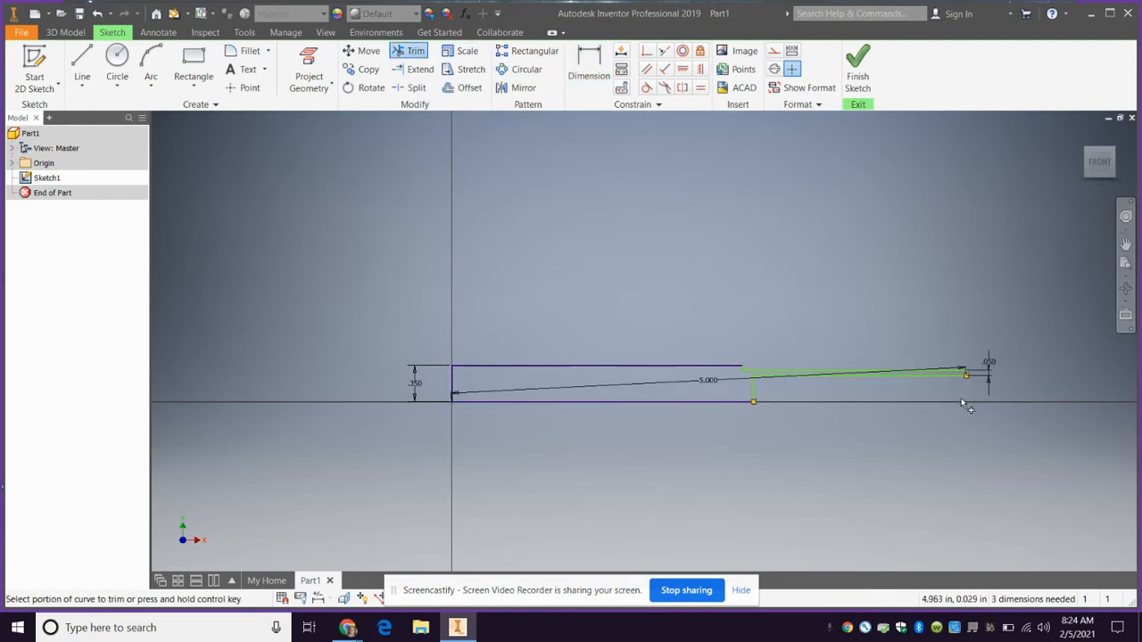
key(Escape)
click(714, 382)
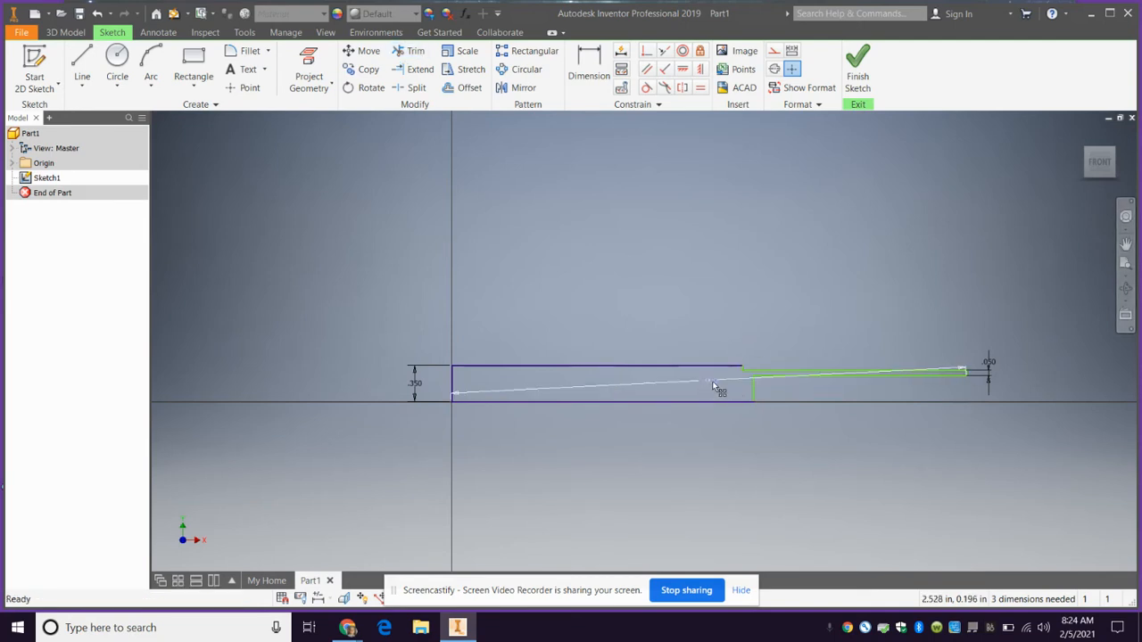
key(Delete)
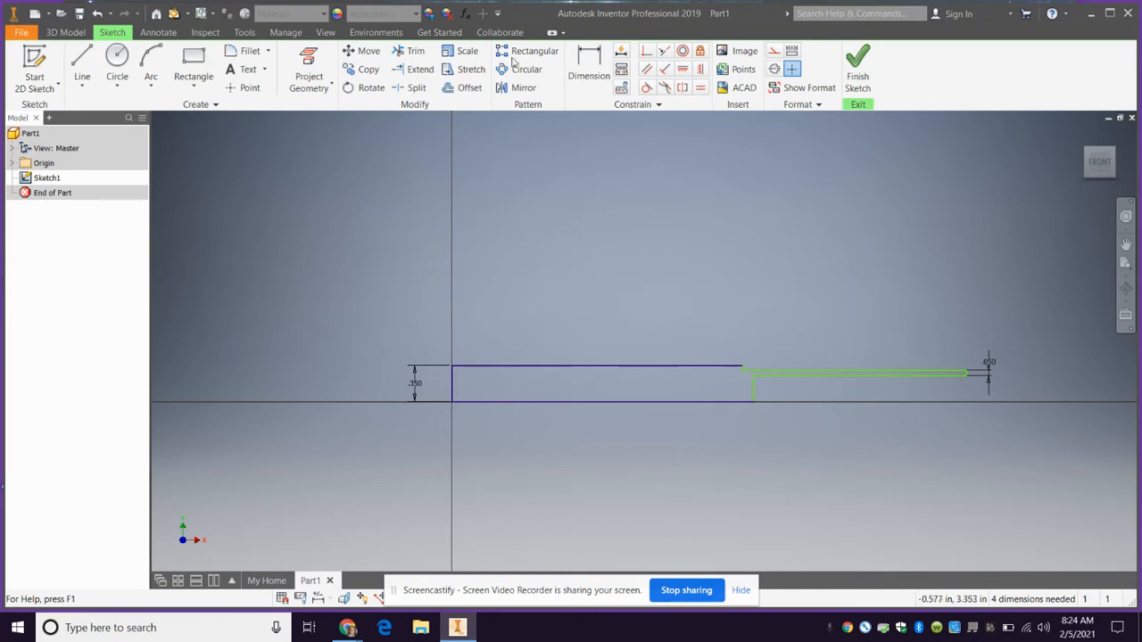
Dimension the overall profile length from the vertical line at the origin to the far end as 5.0 in
click(589, 64)
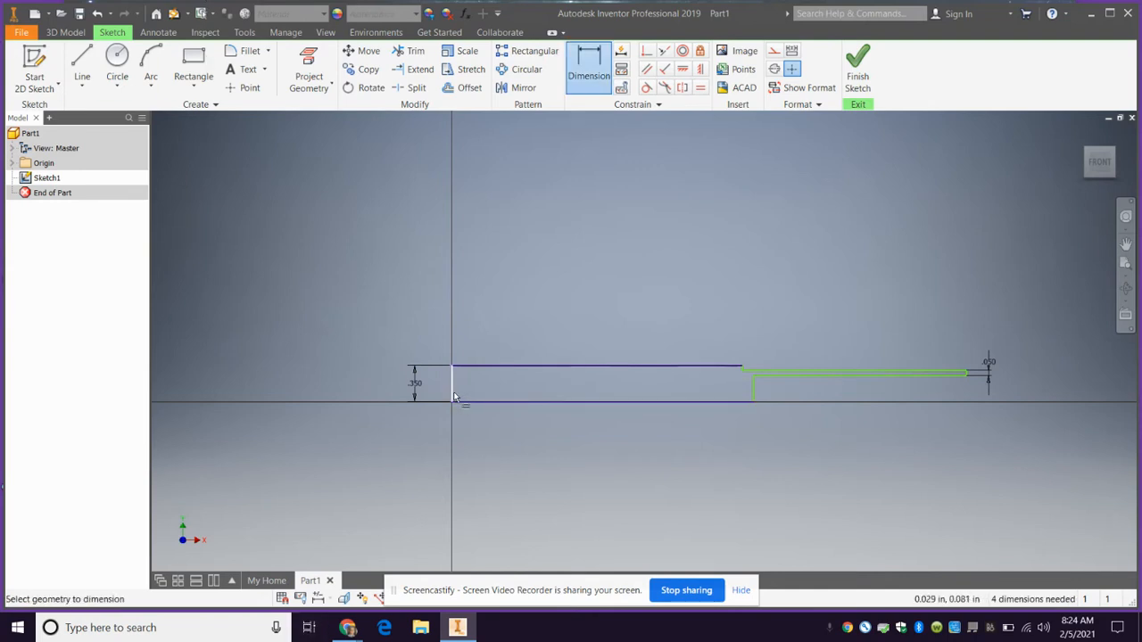
click(966, 377)
click(962, 429)
text(5.)
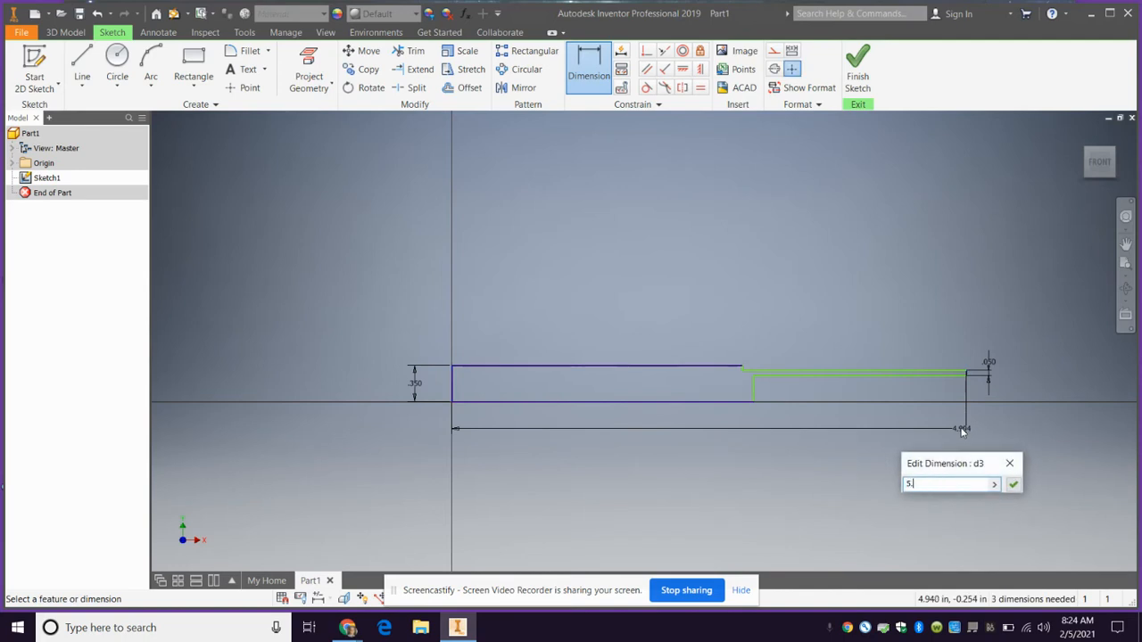
text(0)
key(Return)
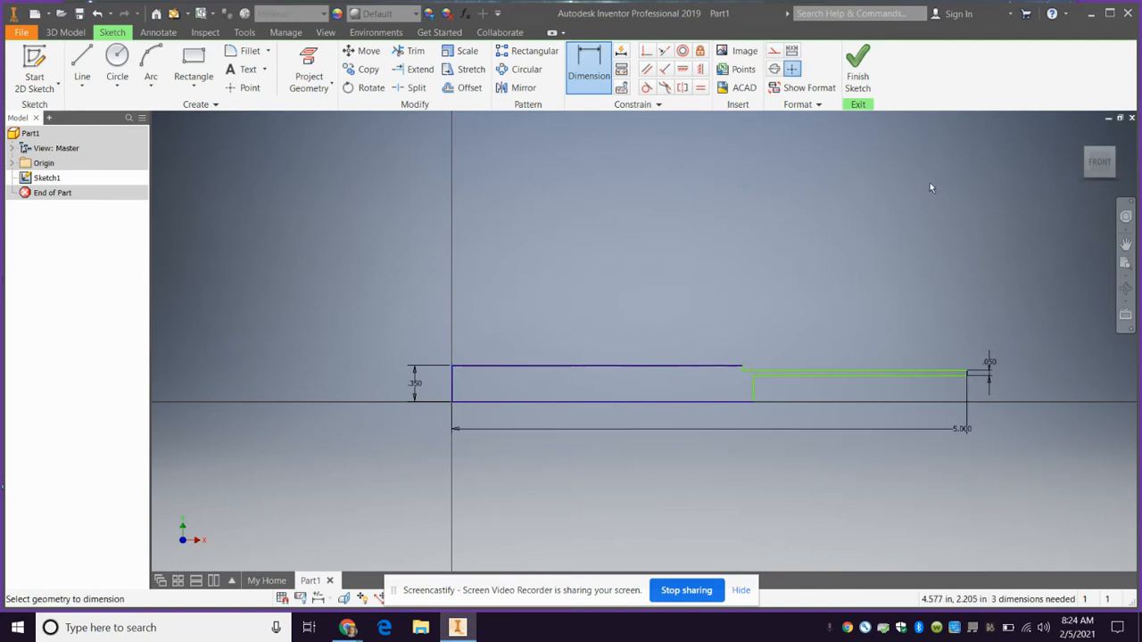
Finish the sketch and revolve both profile regions a full turn about the baseline of the thicker section
click(856, 71)
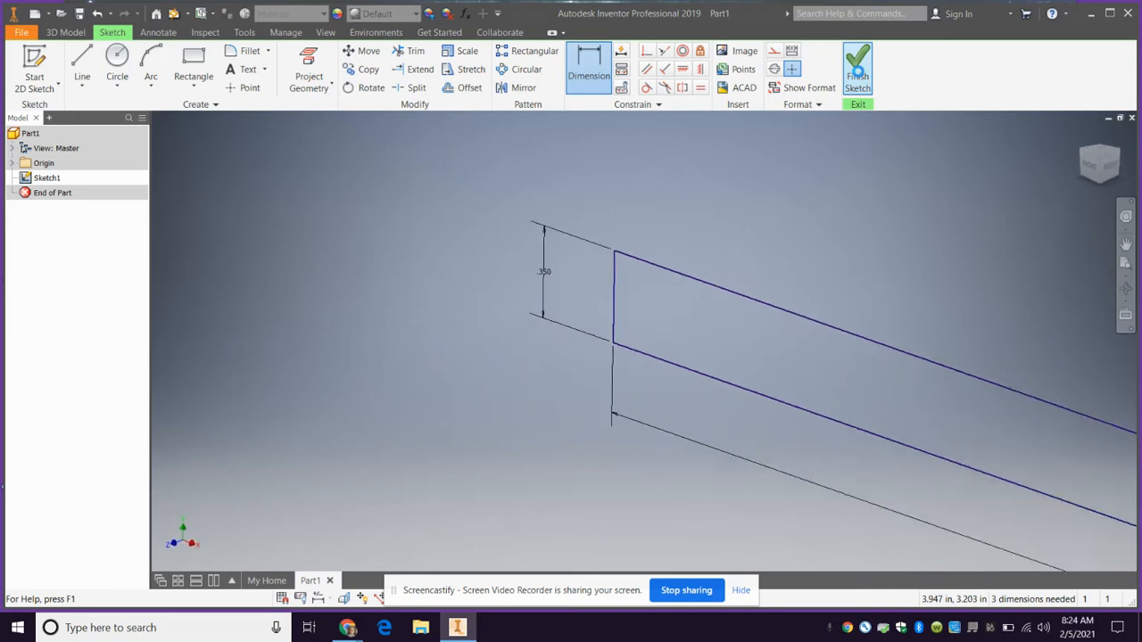
click(1100, 161)
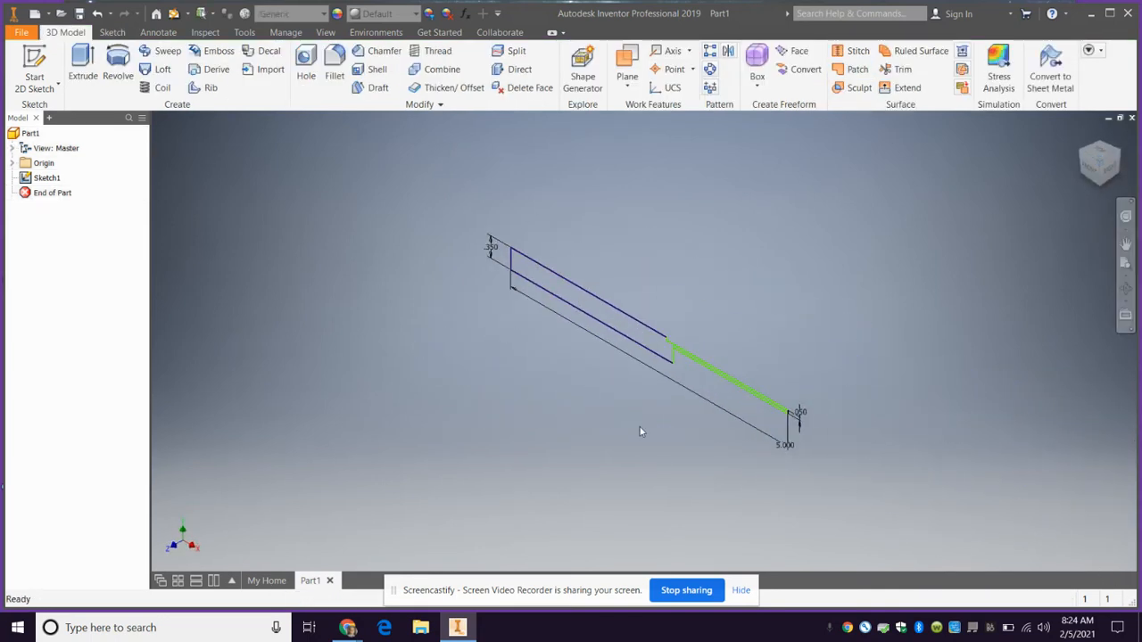
click(117, 62)
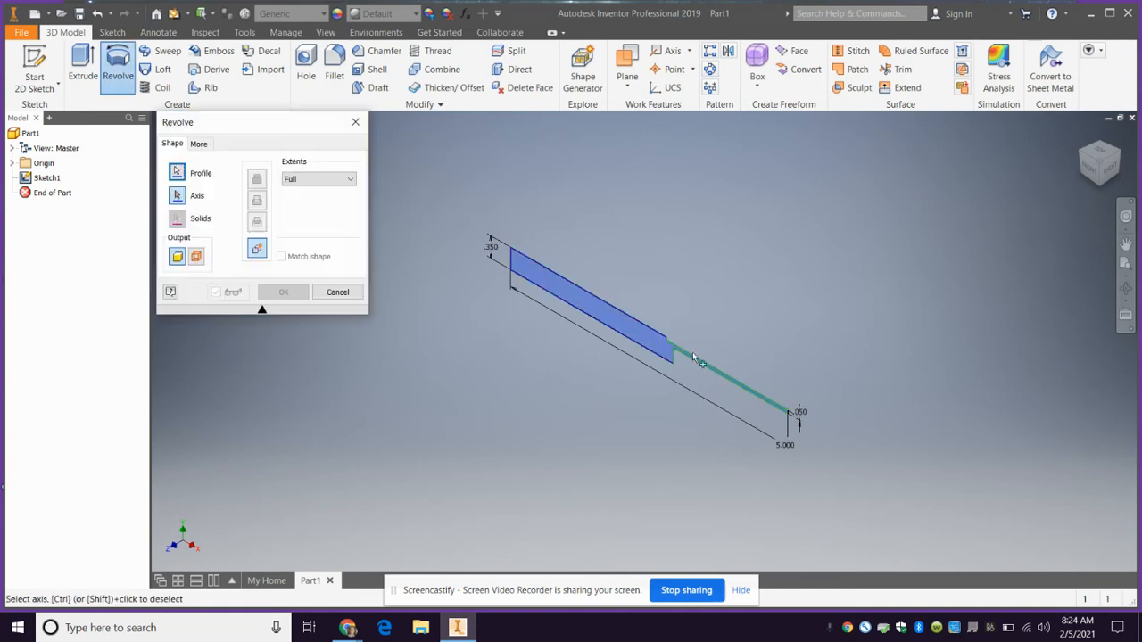
click(637, 337)
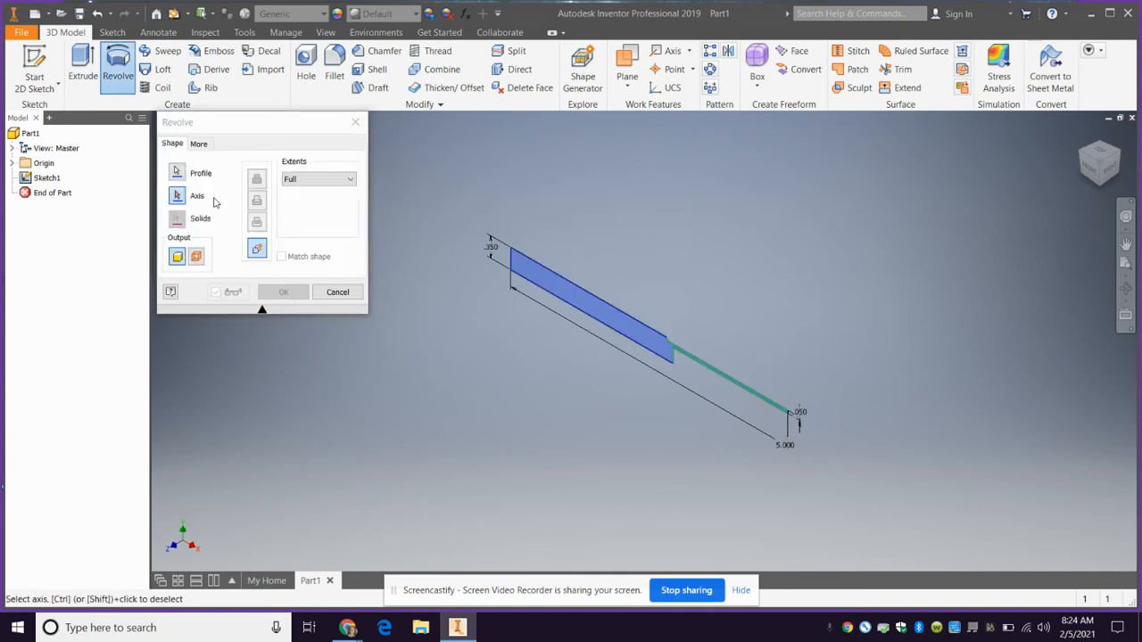
click(185, 185)
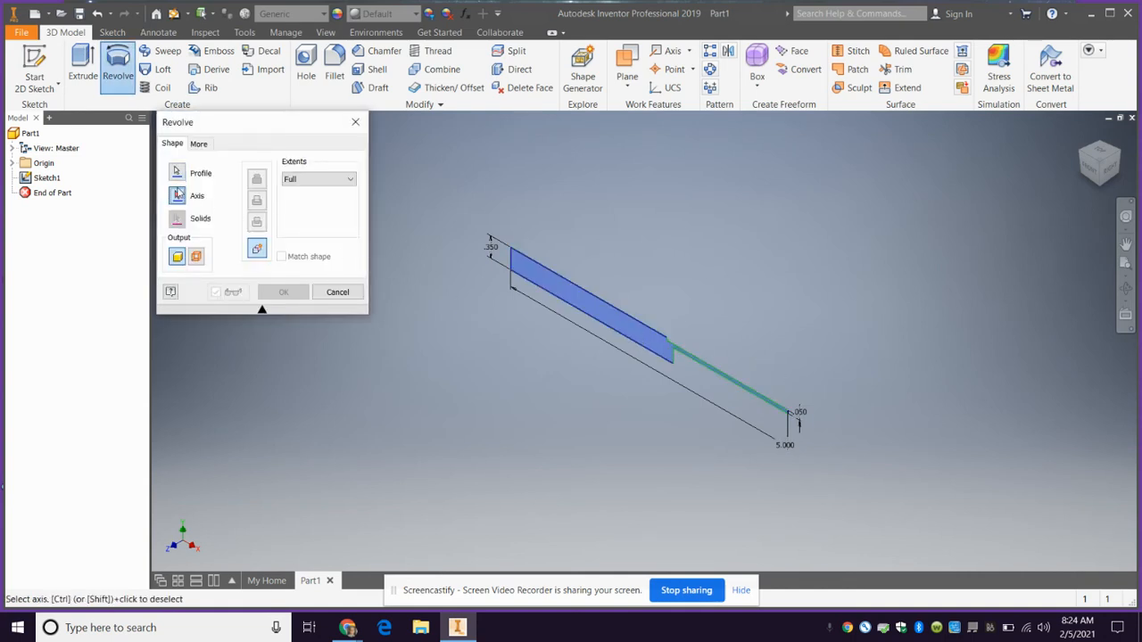
click(582, 305)
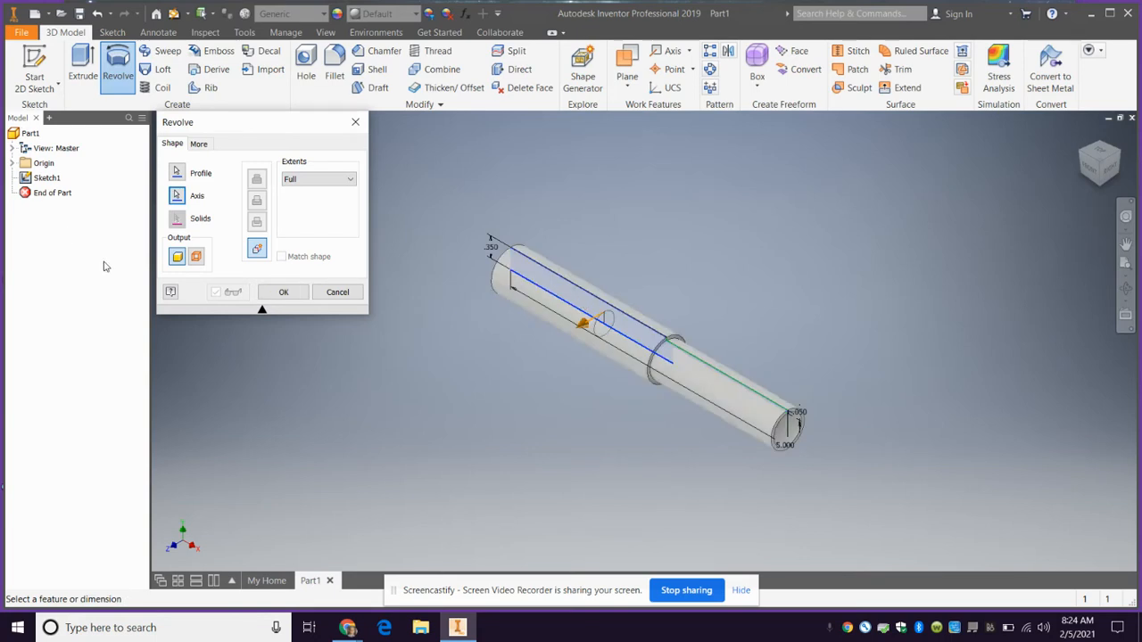
click(283, 292)
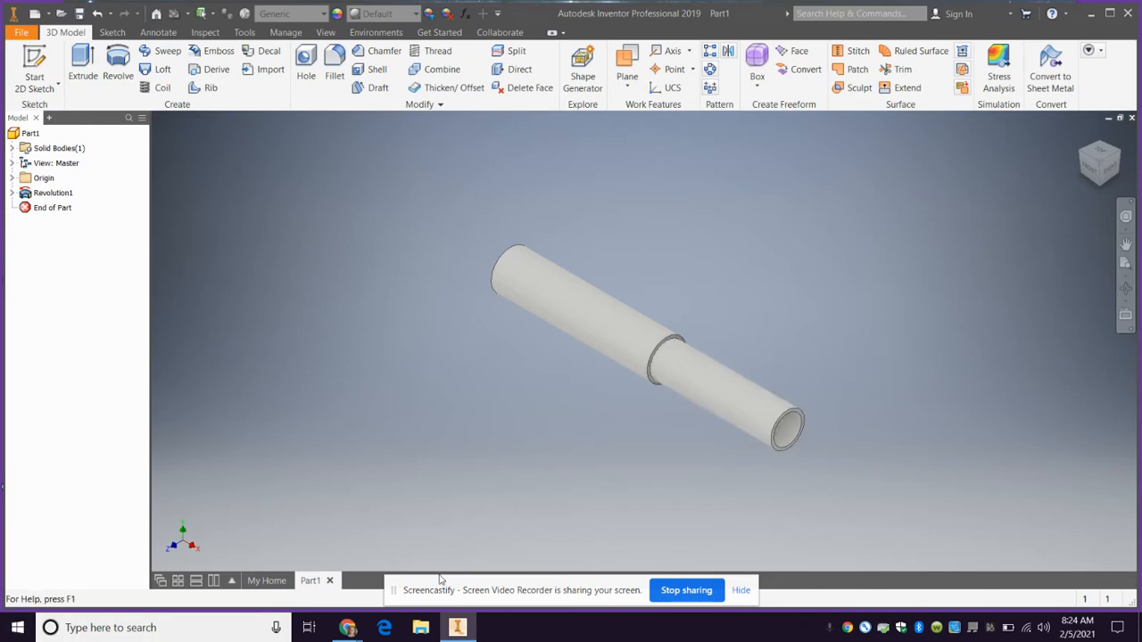
Check the lightsaber reference image in Chrome, return to Inventor and reopen the revolved feature's sketch for editing
mouse_move(354, 631)
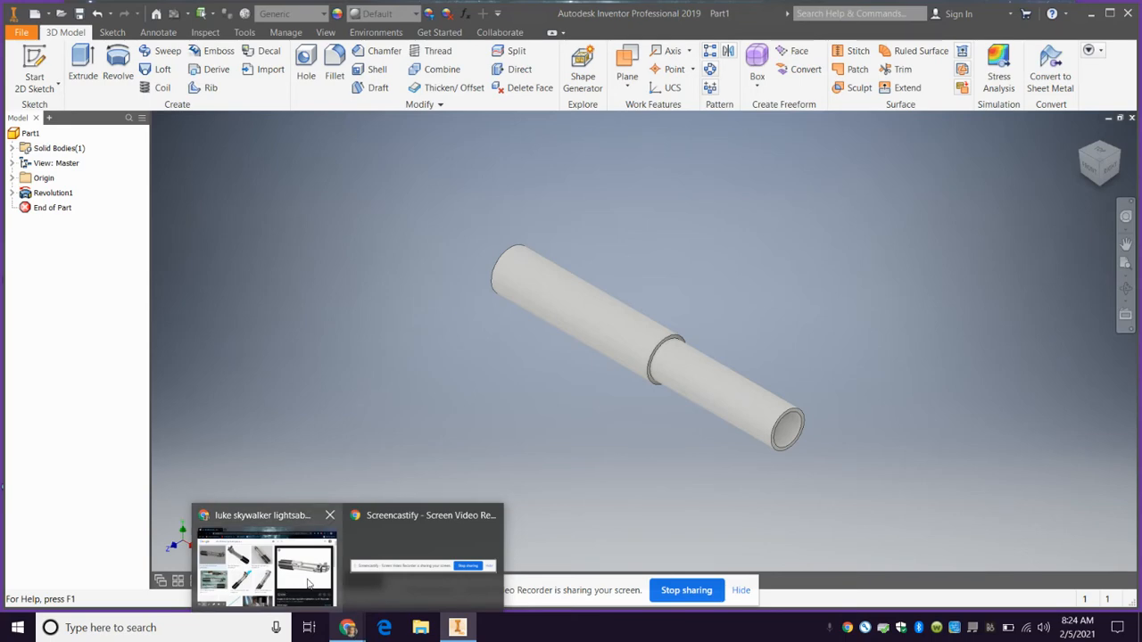
click(267, 558)
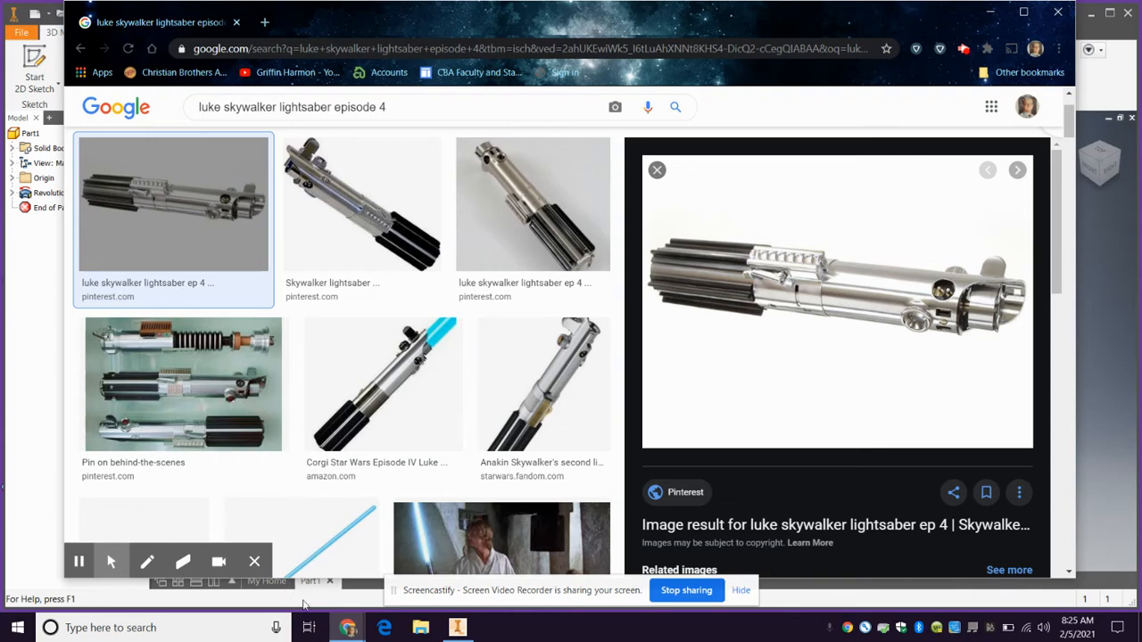
click(457, 627)
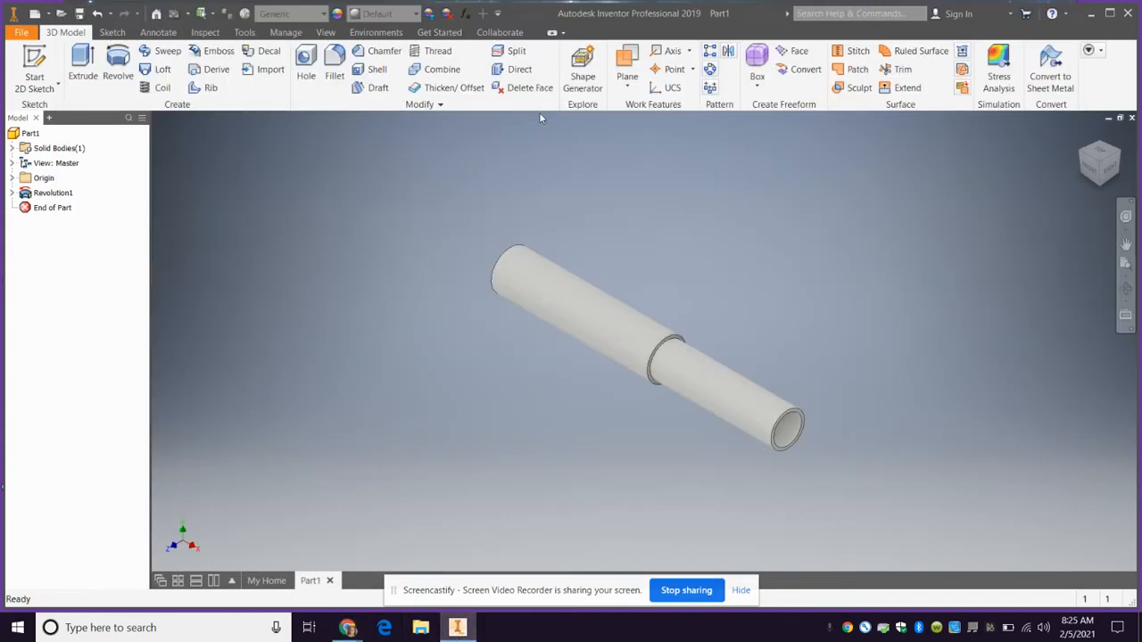
click(13, 193)
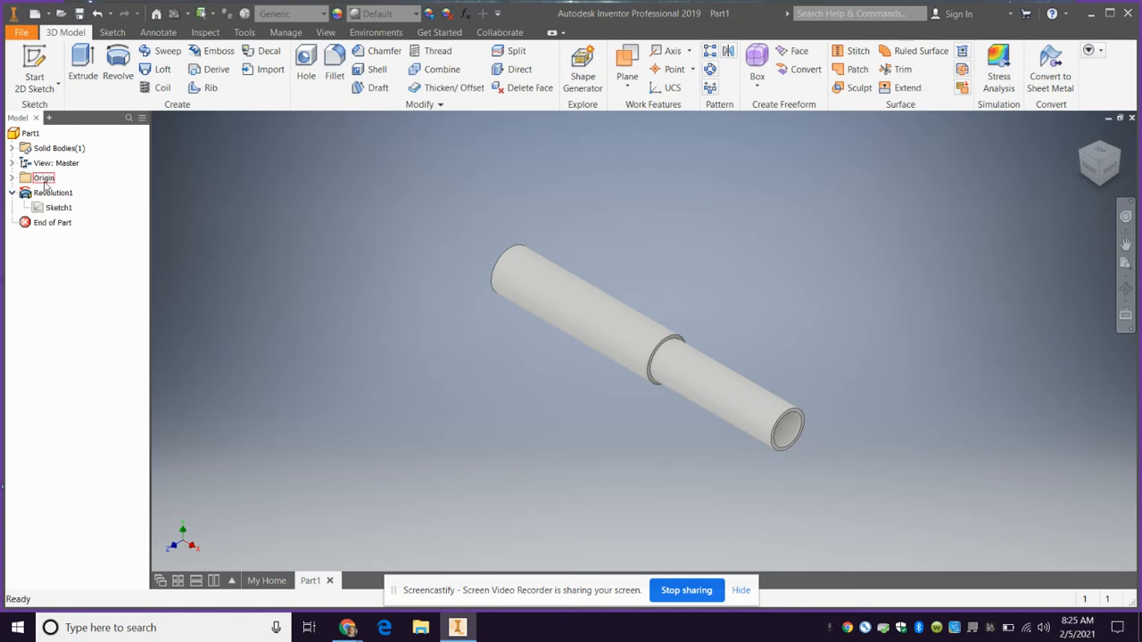
double_click(58, 207)
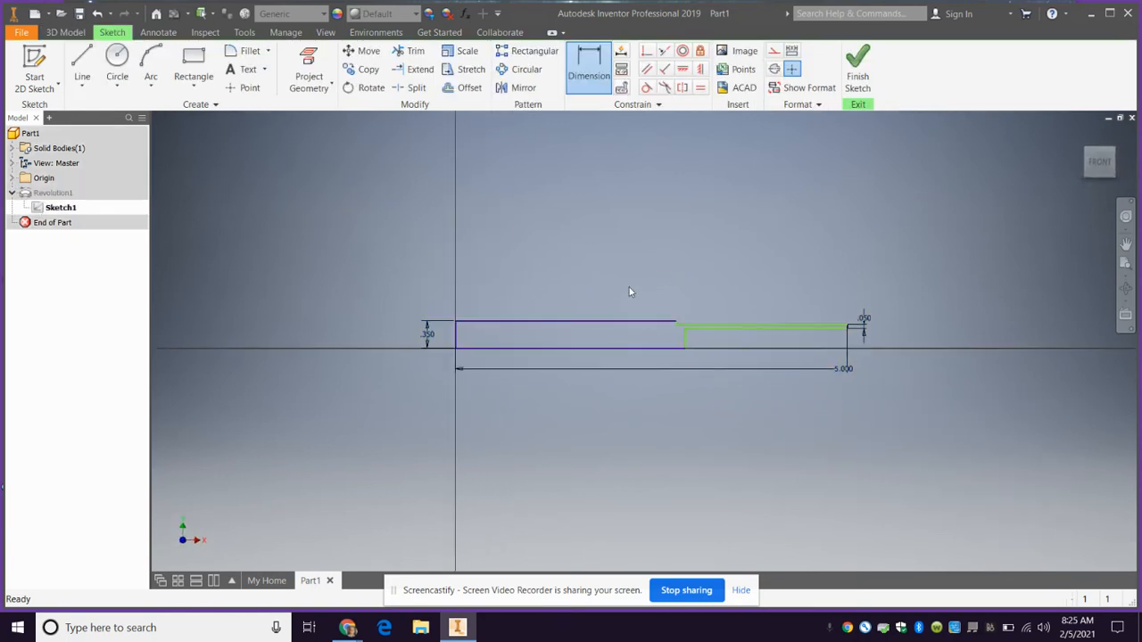
key(l)
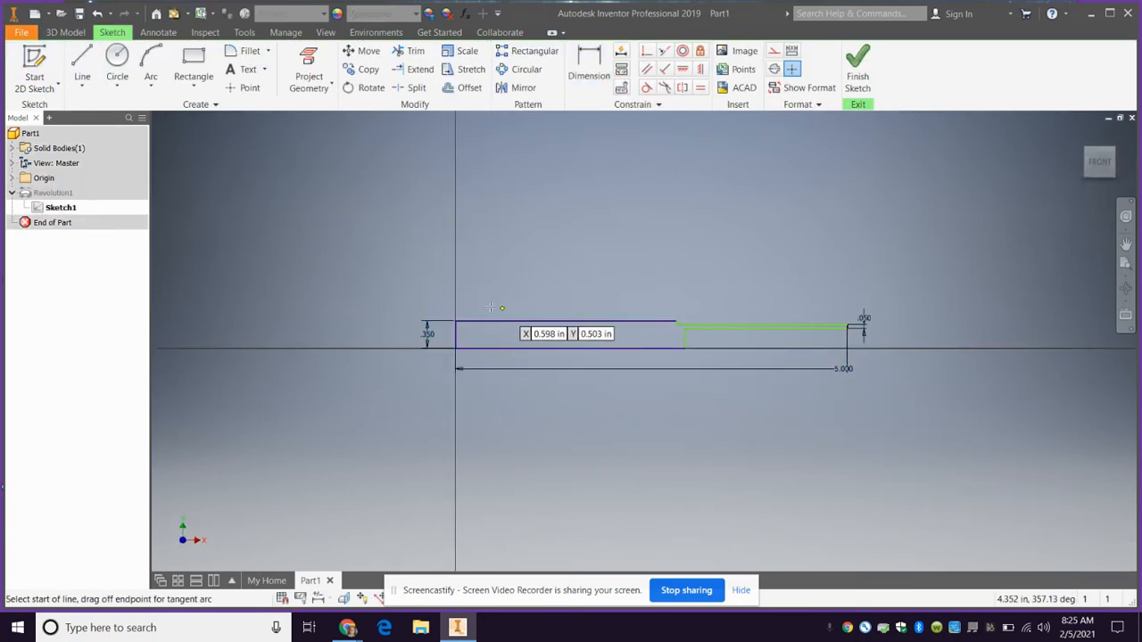
scroll(456, 327, down, 4)
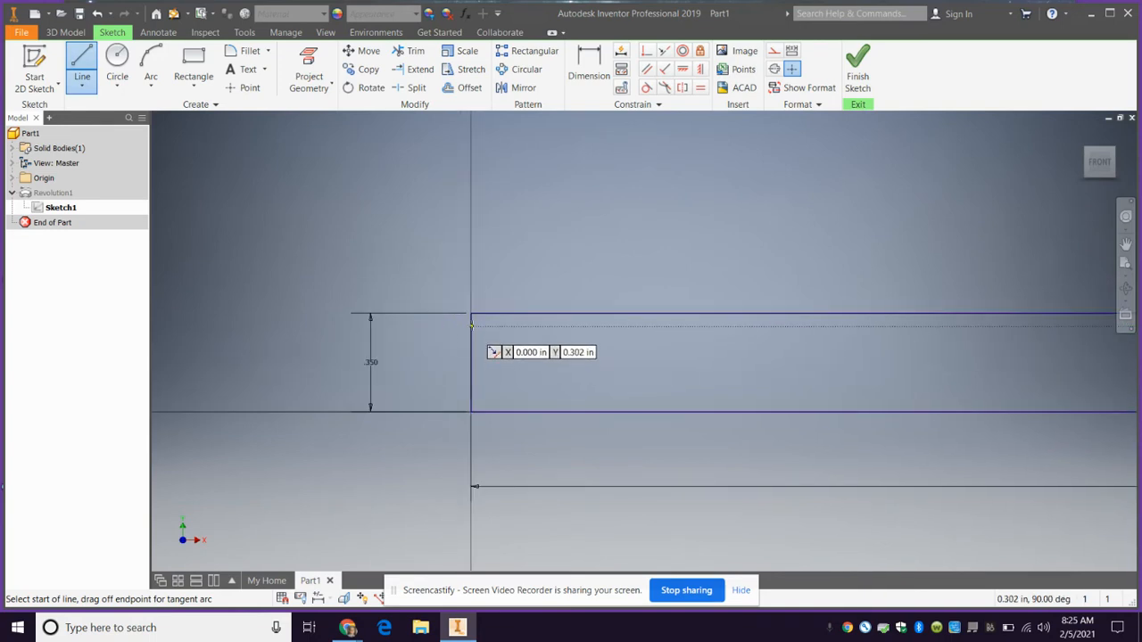
click(471, 326)
scroll(758, 378, up, 5)
scroll(774, 369, down, 3)
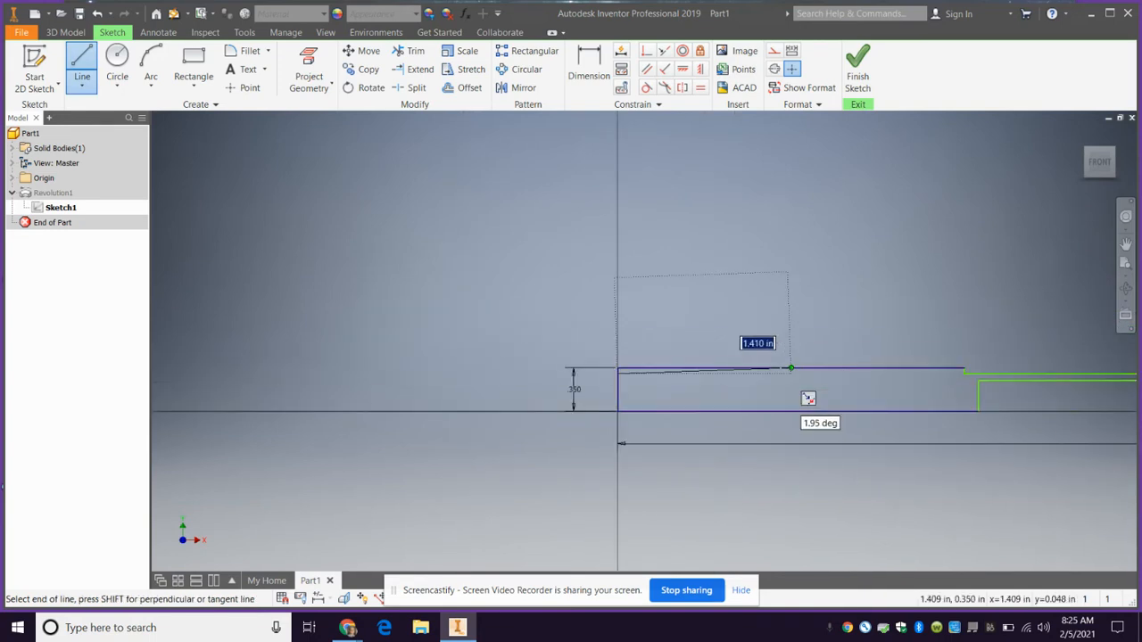
click(857, 376)
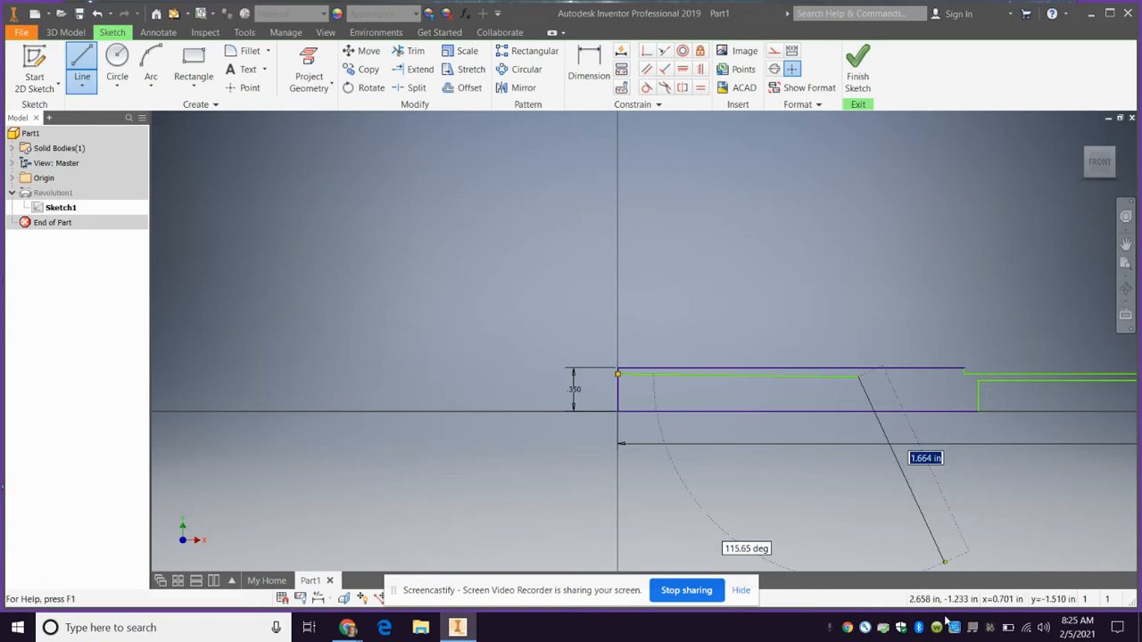
key(Escape)
key(ctrl+z)
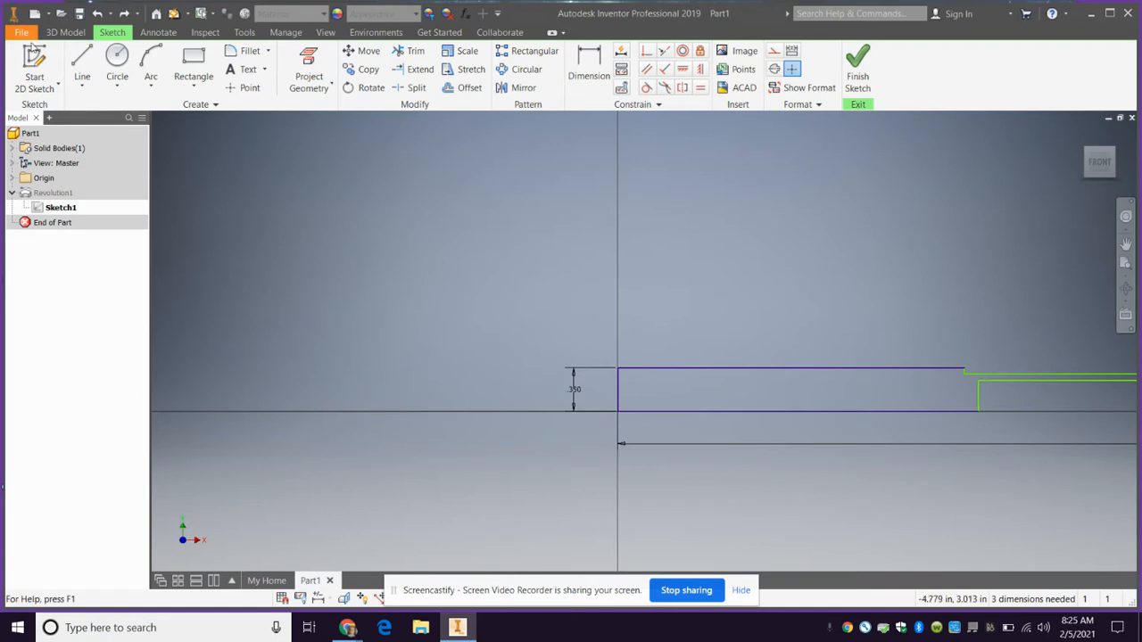
Draw a horizontal line about 2.06 in long from the vertical origin edge just below the upper line, plus a short vertical line up to it
click(73, 59)
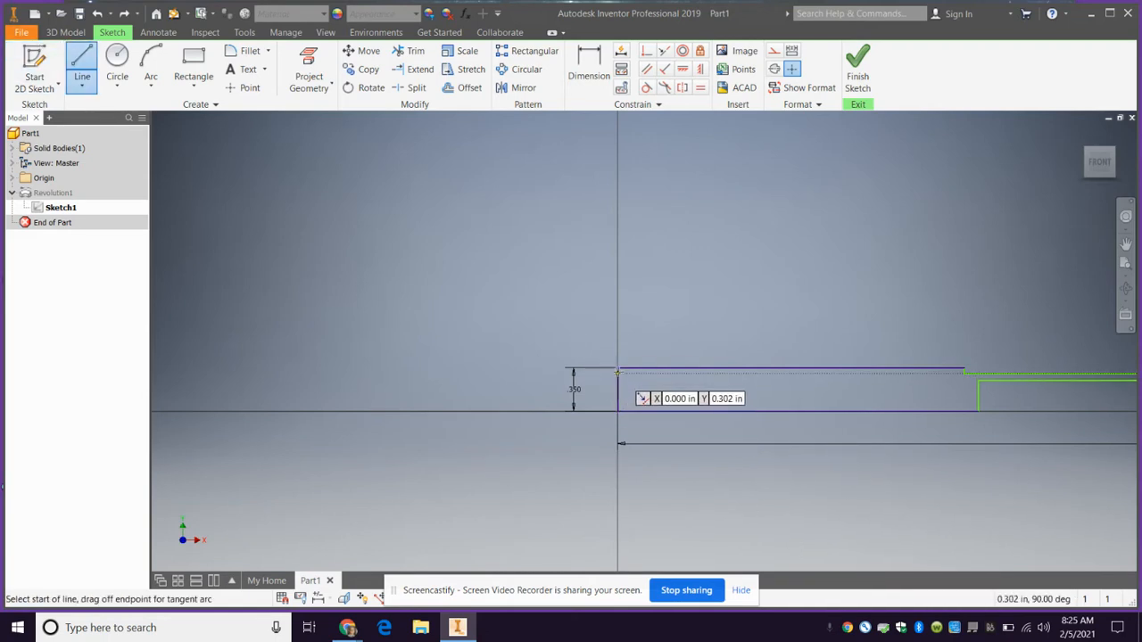
click(617, 372)
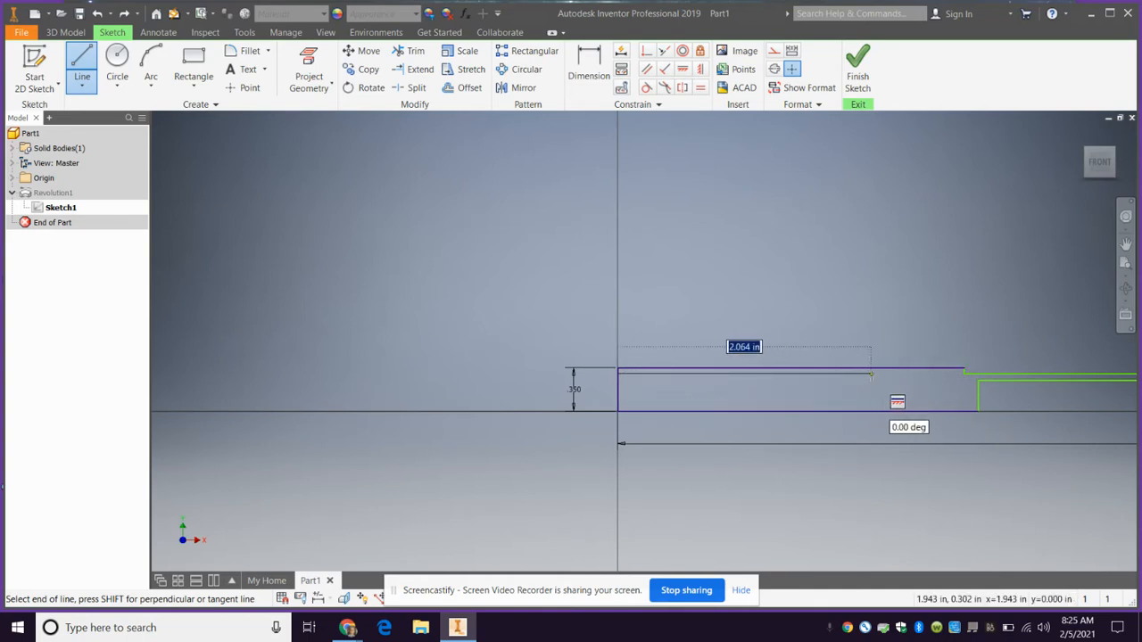
click(871, 373)
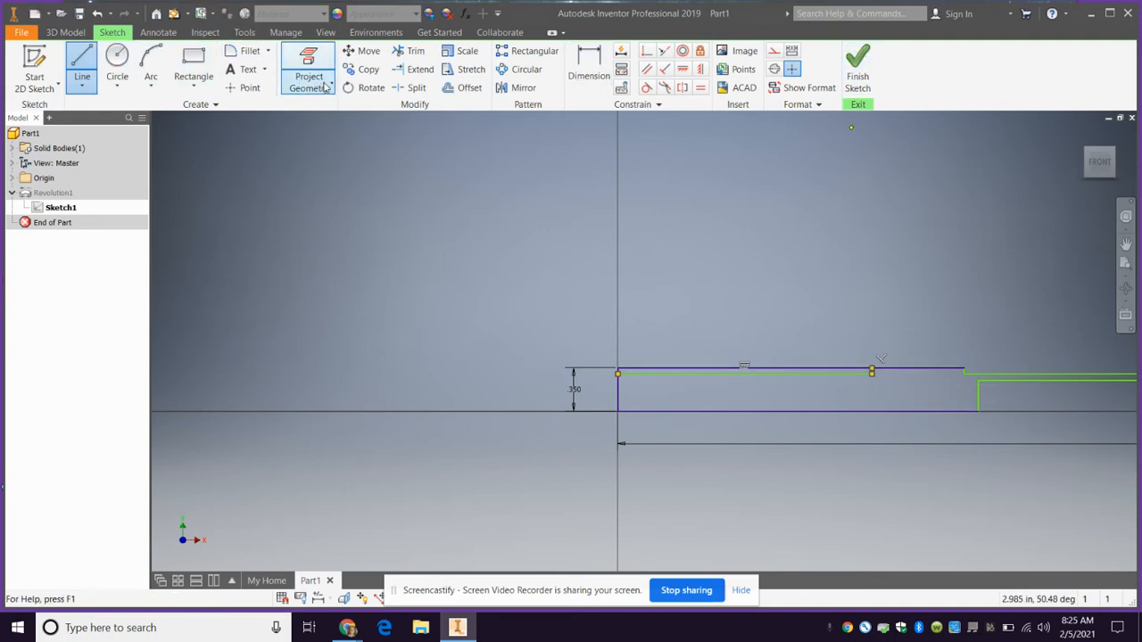
key(Escape)
Trim the upper line and the leftover stub around the new step, delete the .350 dimension, and finish the sketch
click(410, 51)
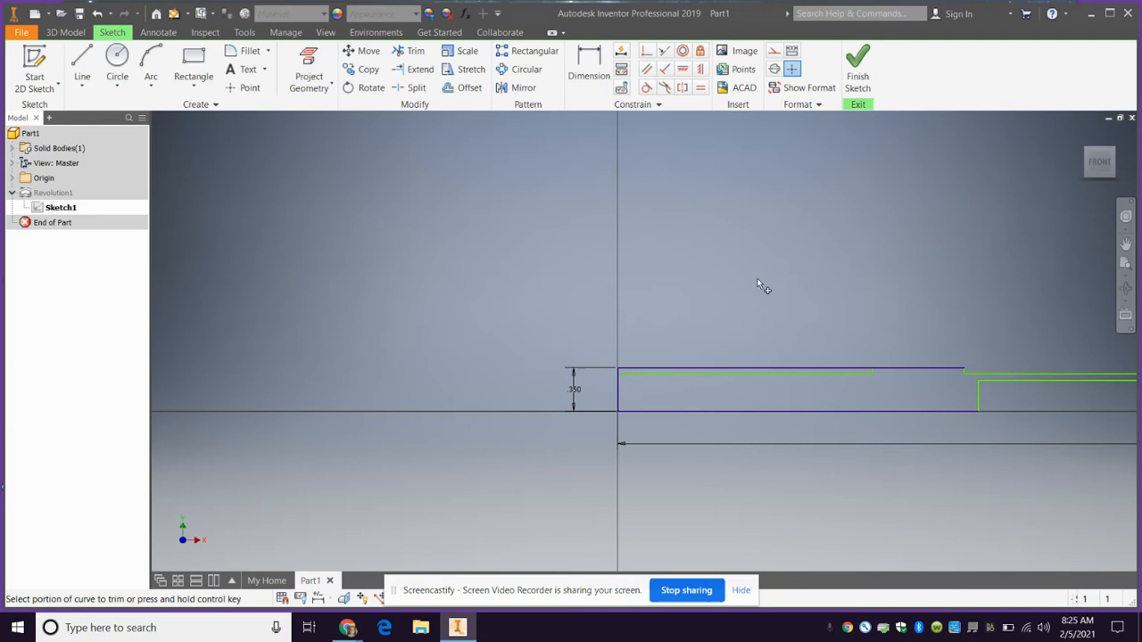
click(791, 366)
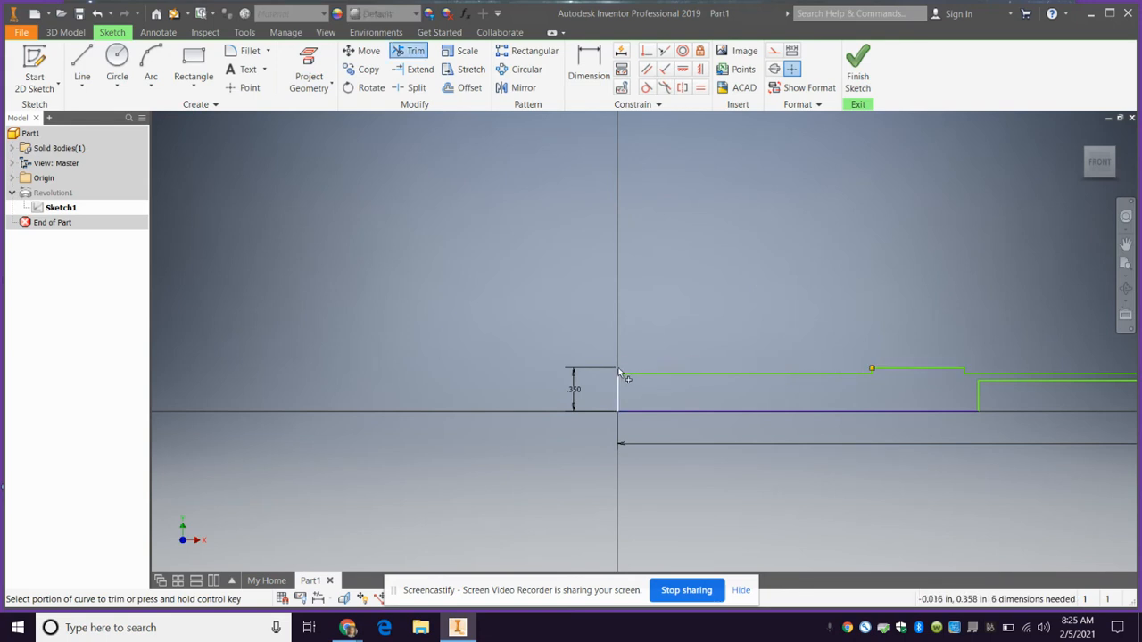
click(619, 373)
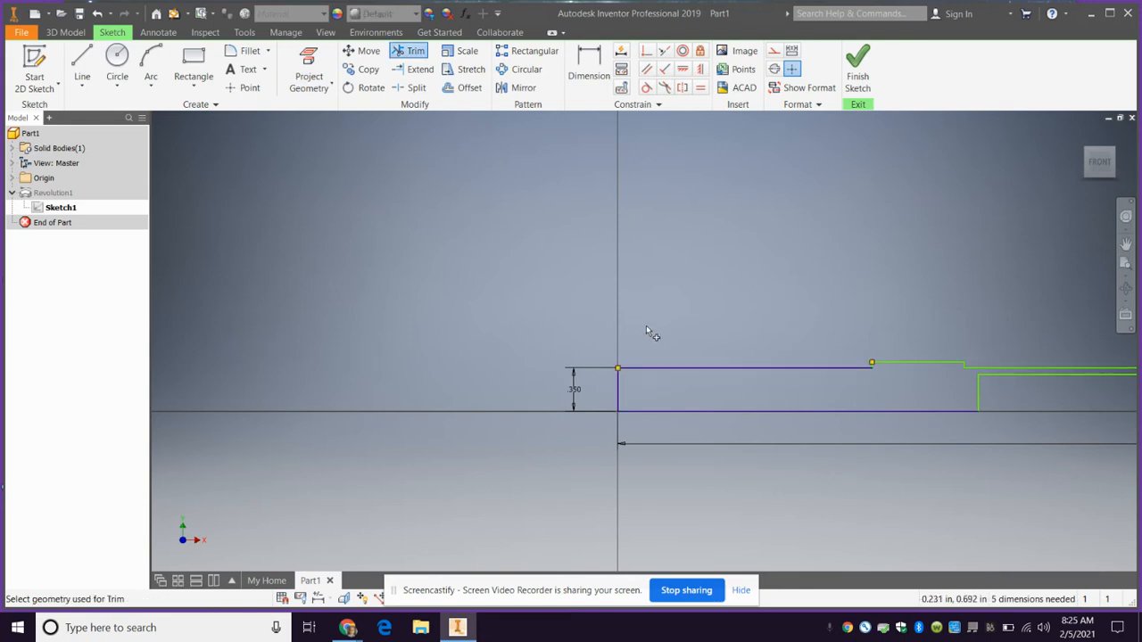
key(ctrl+z)
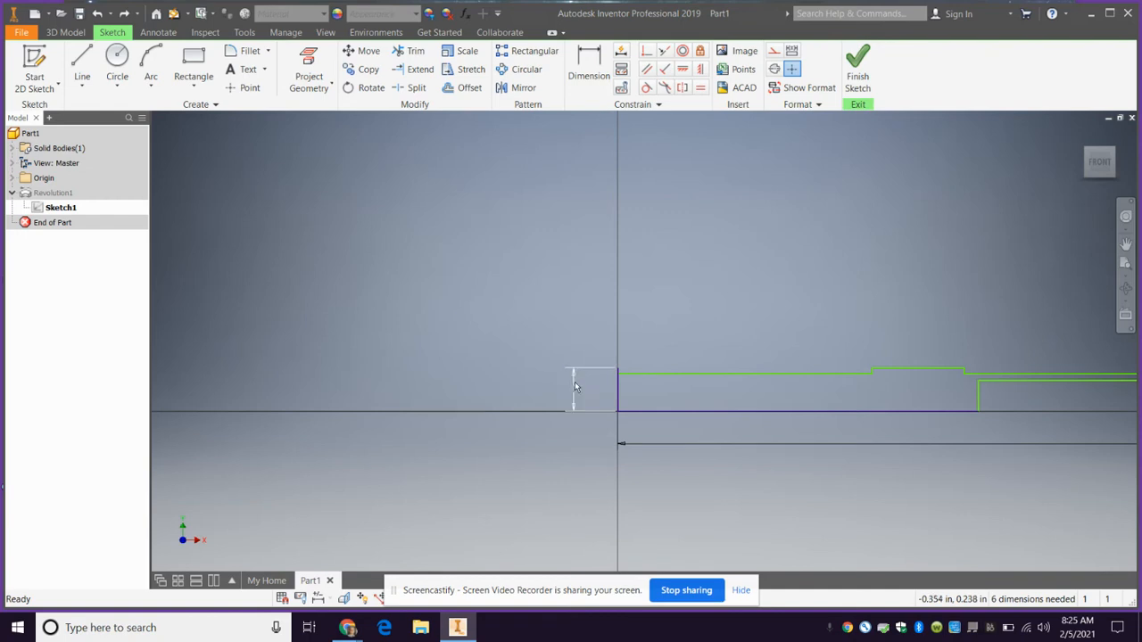
key(Delete)
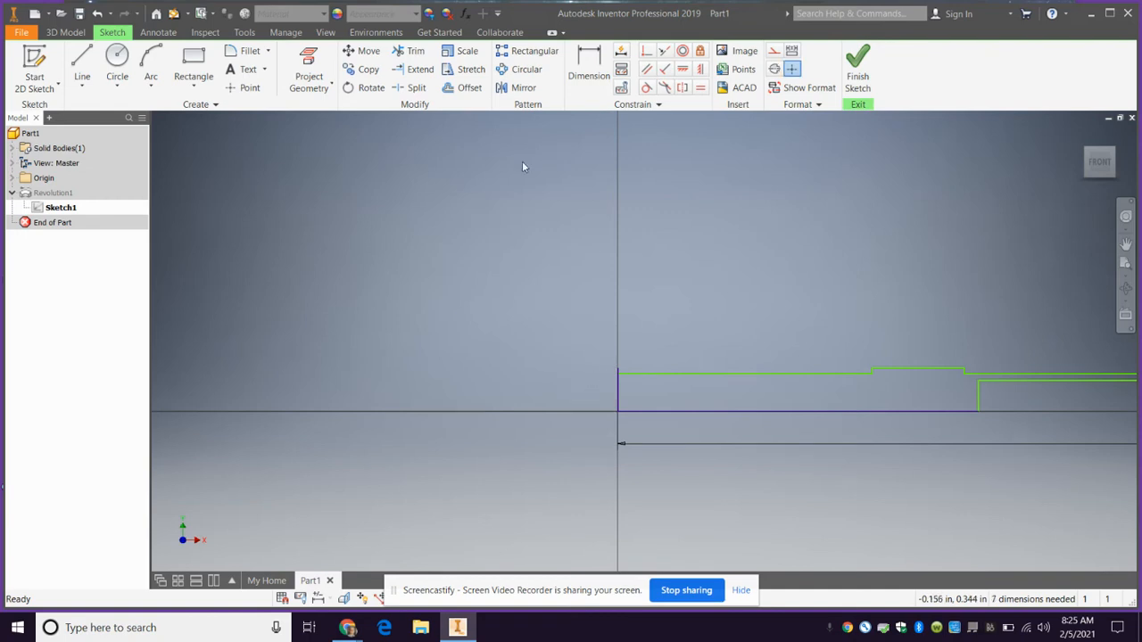
click(416, 53)
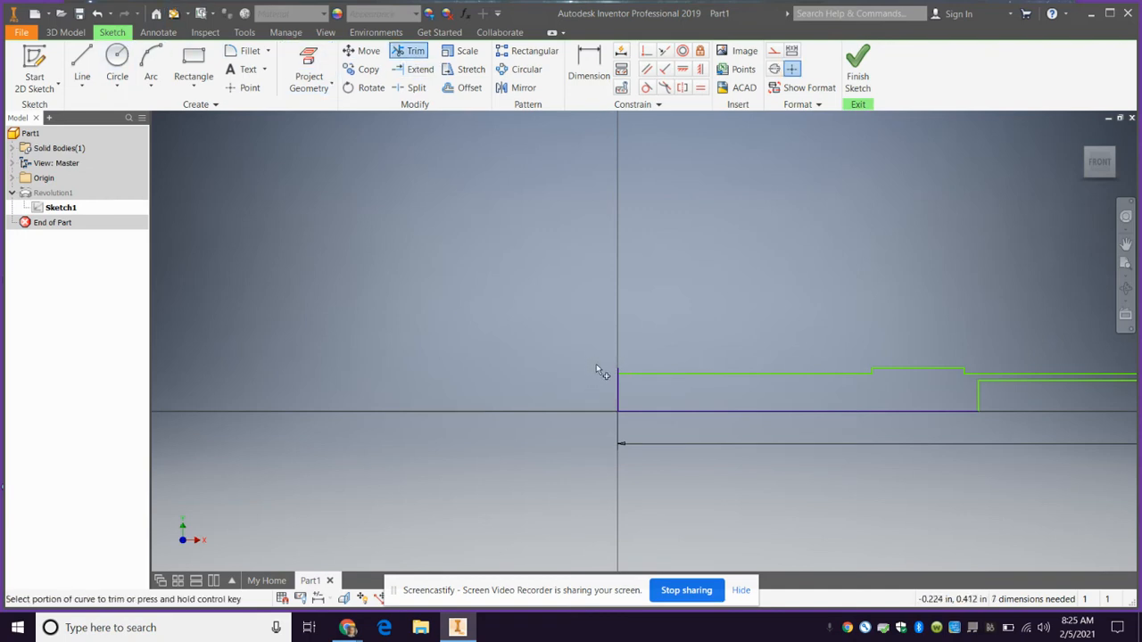
click(618, 376)
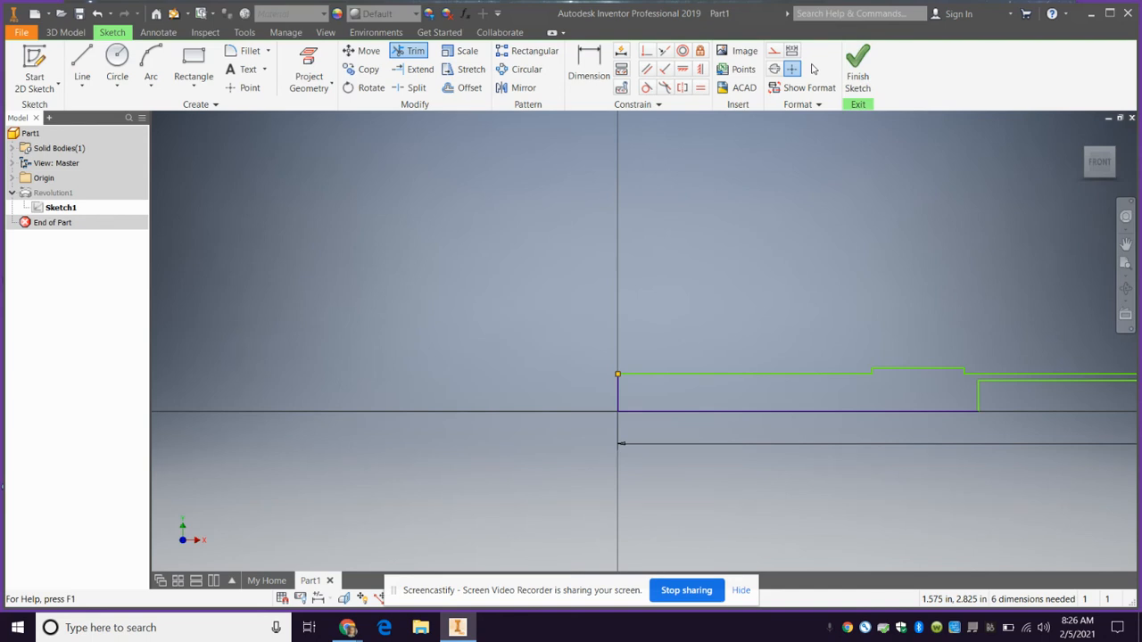
click(855, 71)
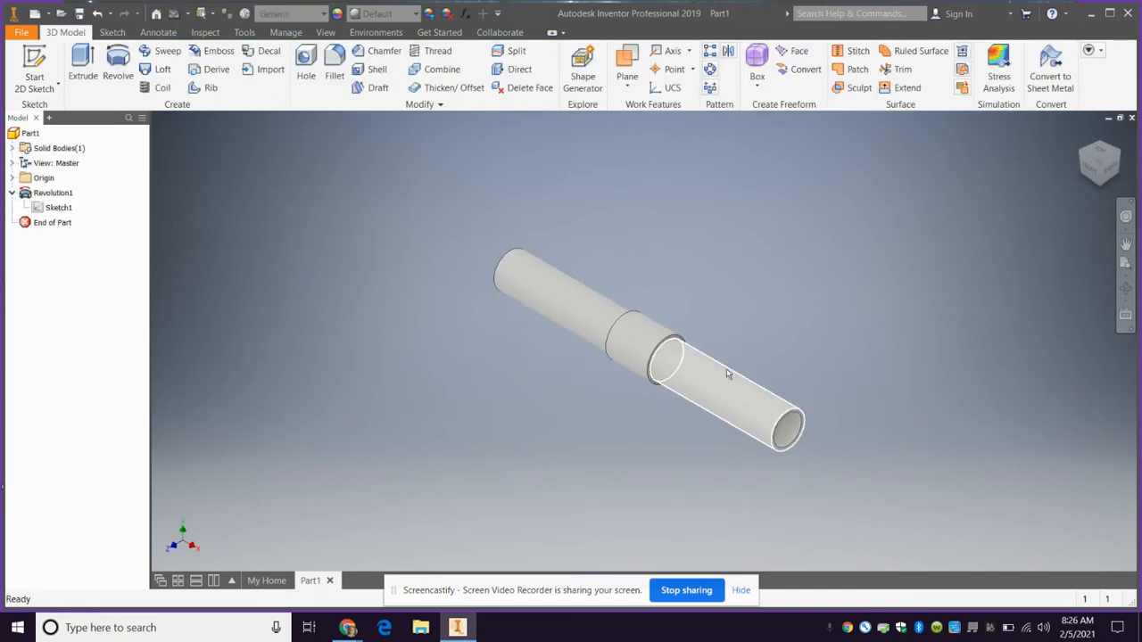
View the hilt from the front, compare it with the lightsaber reference image in Chrome, and return to Inventor
click(1095, 180)
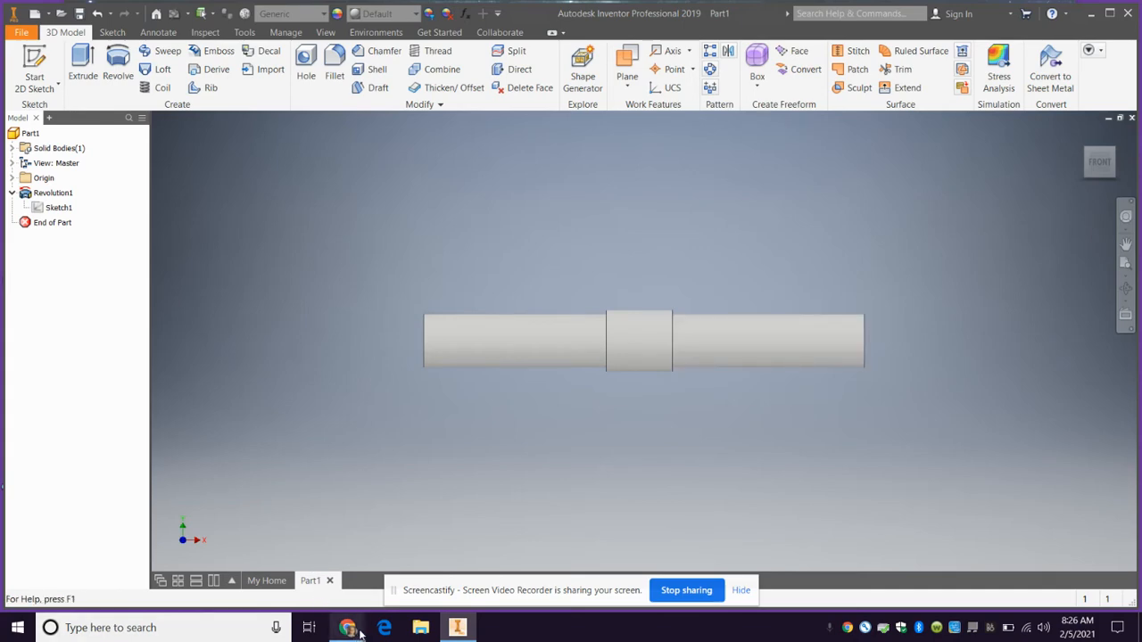
mouse_move(350, 630)
click(333, 604)
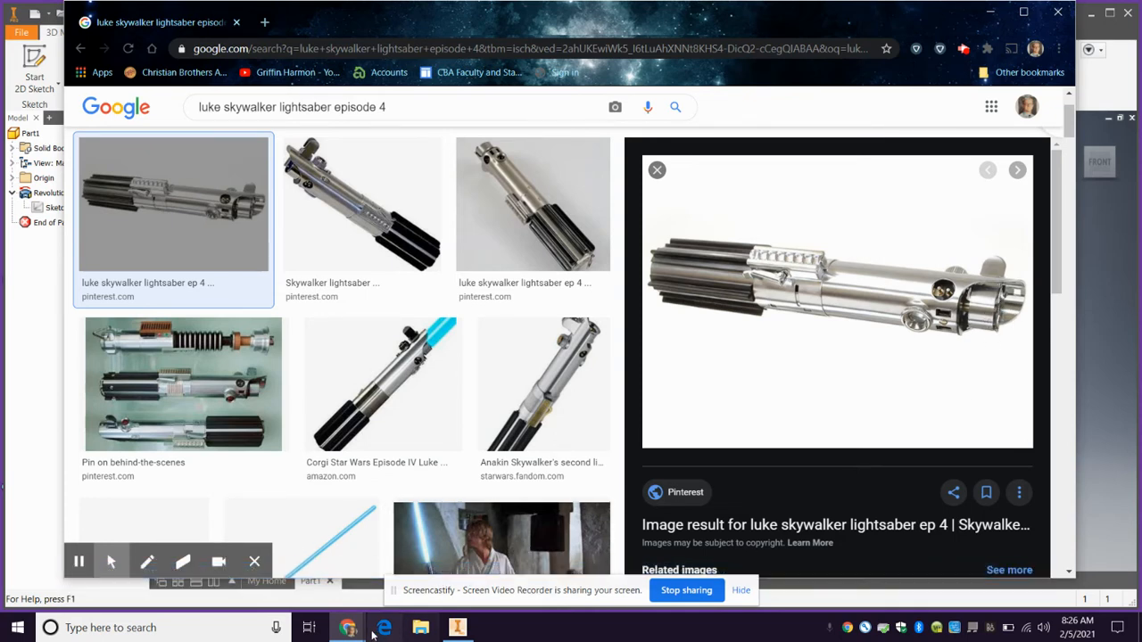
click(457, 628)
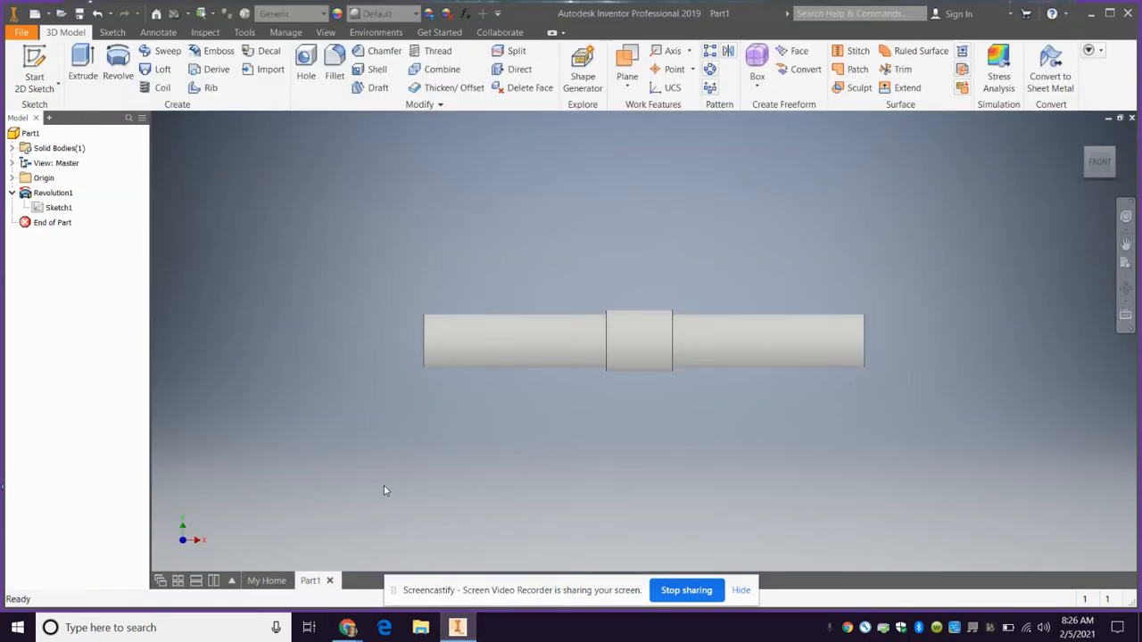
Create a work plane tangent to the hollow section's outer surface and parallel to the XY plane
click(627, 71)
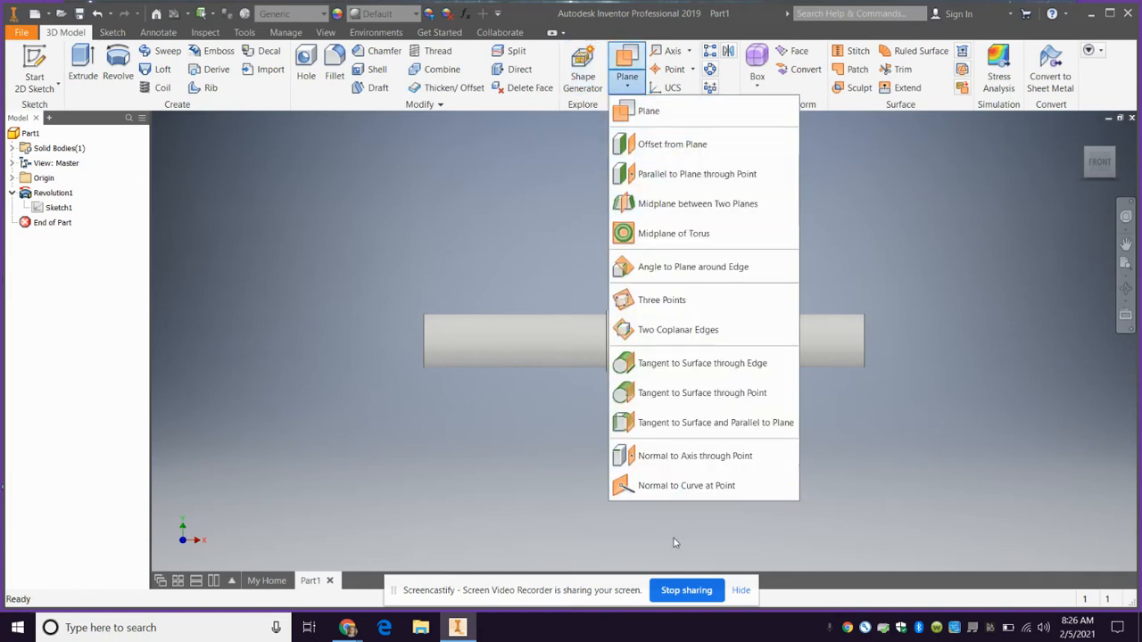
click(697, 421)
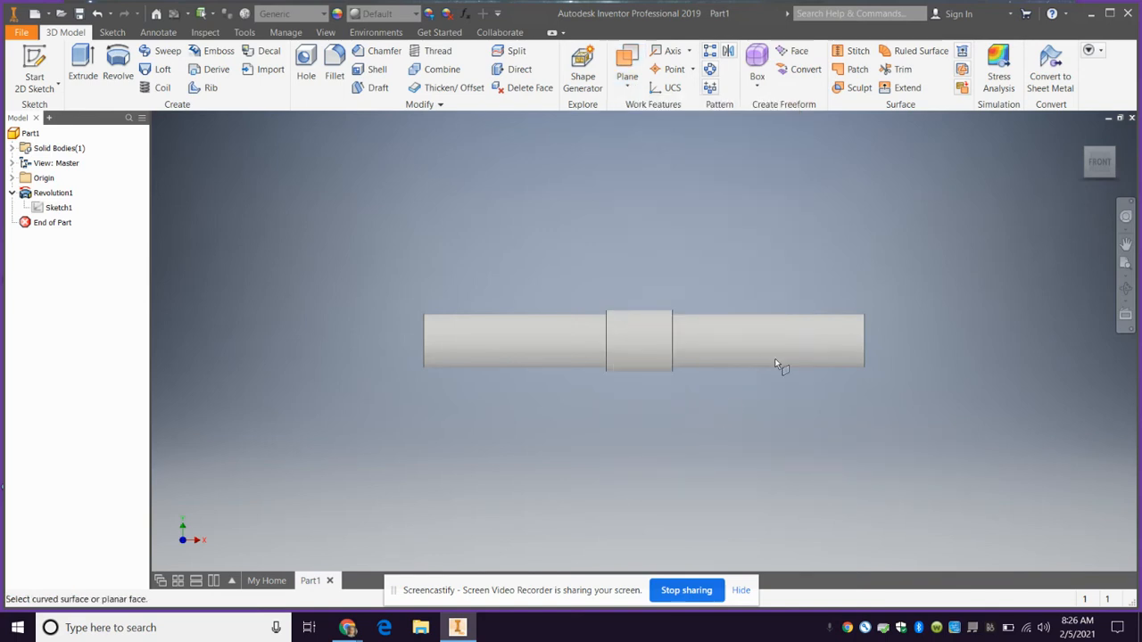
click(840, 347)
click(1088, 135)
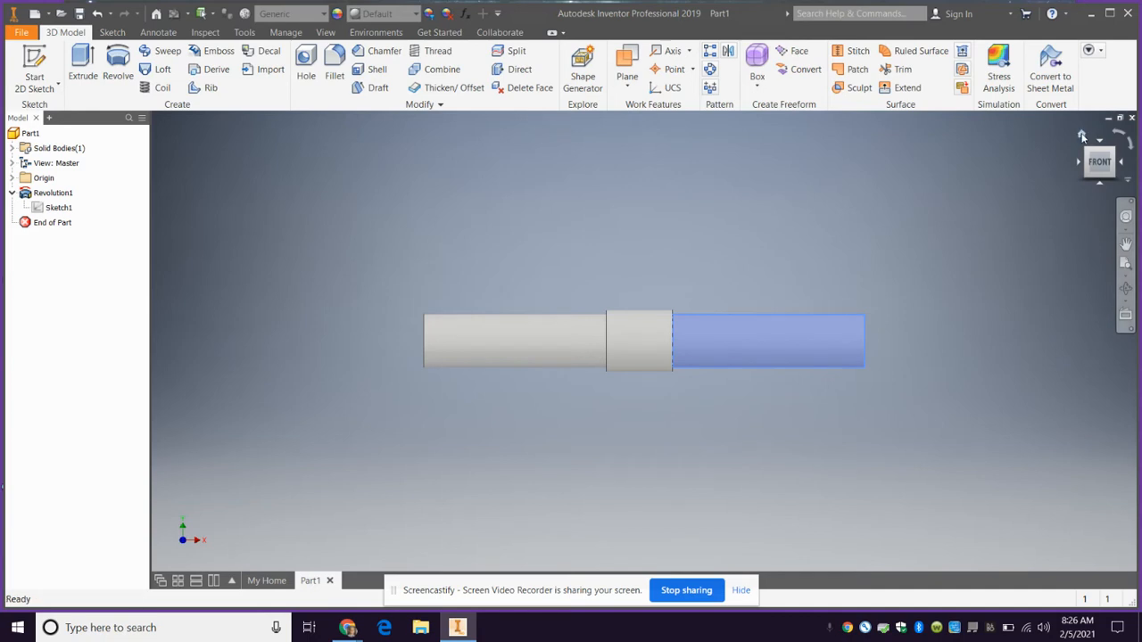
click(13, 179)
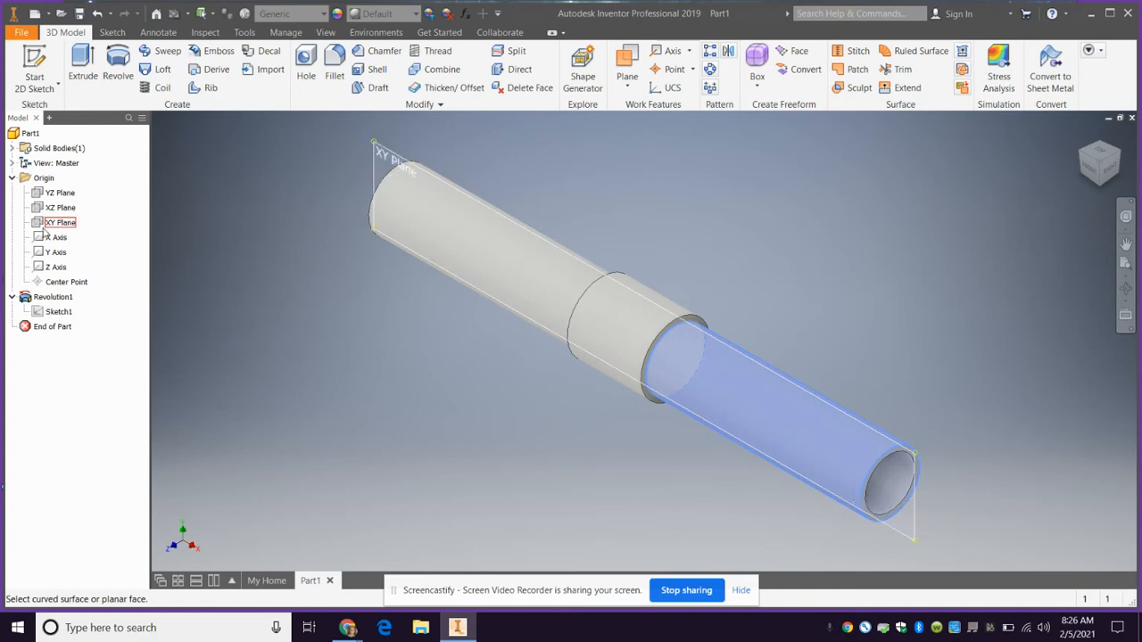
click(44, 224)
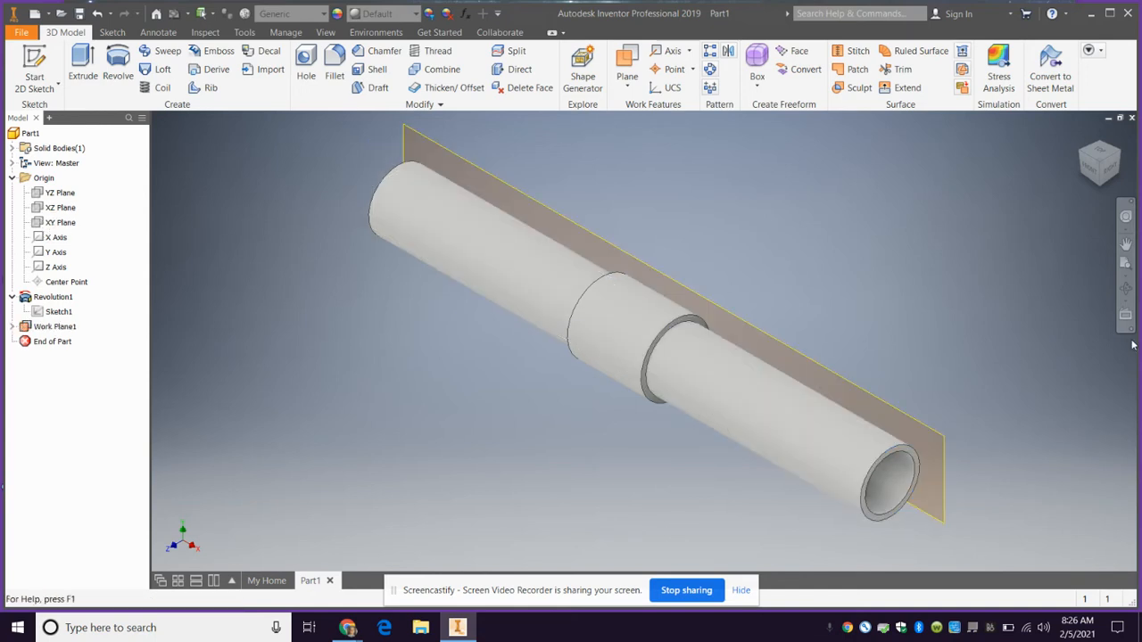
Delete the tangent work plane on the far side of the hilt
click(1122, 156)
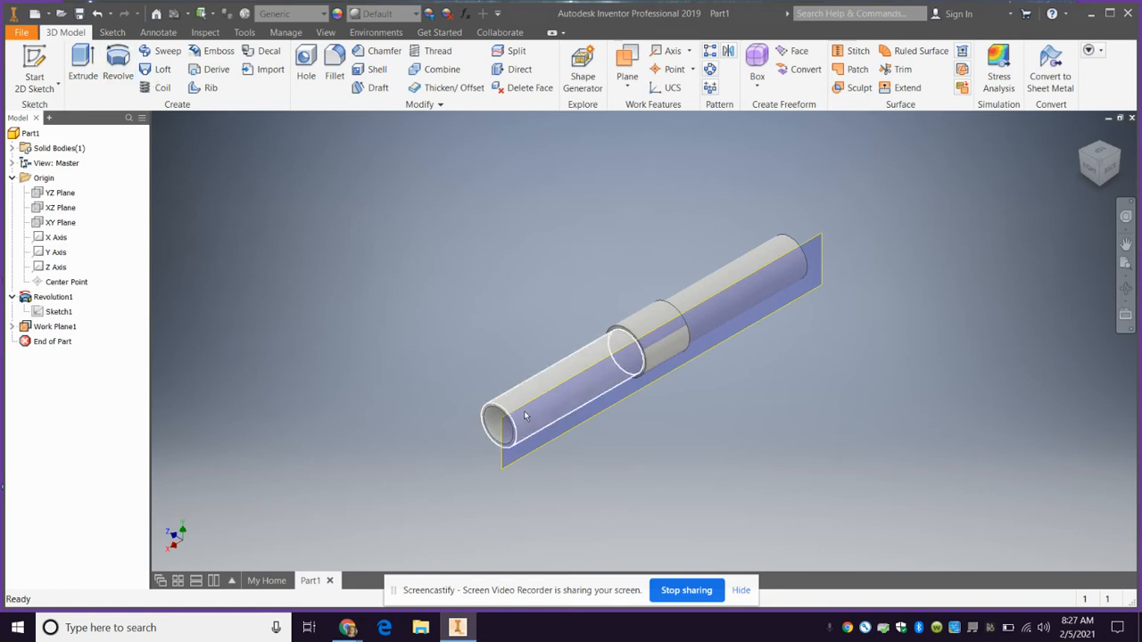
click(535, 454)
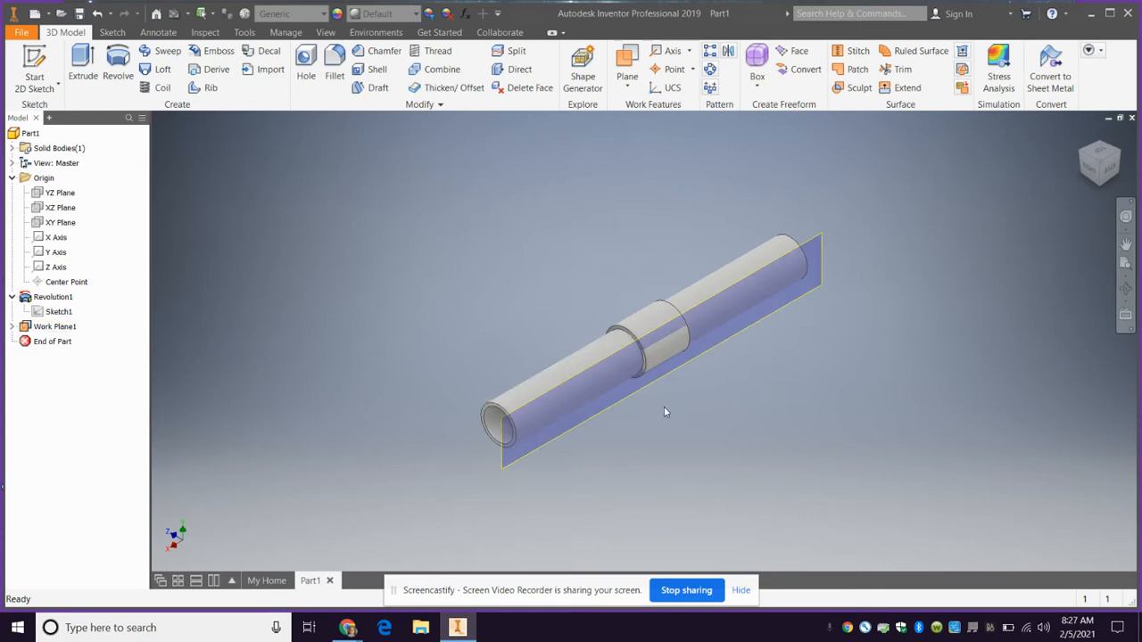
key(Delete)
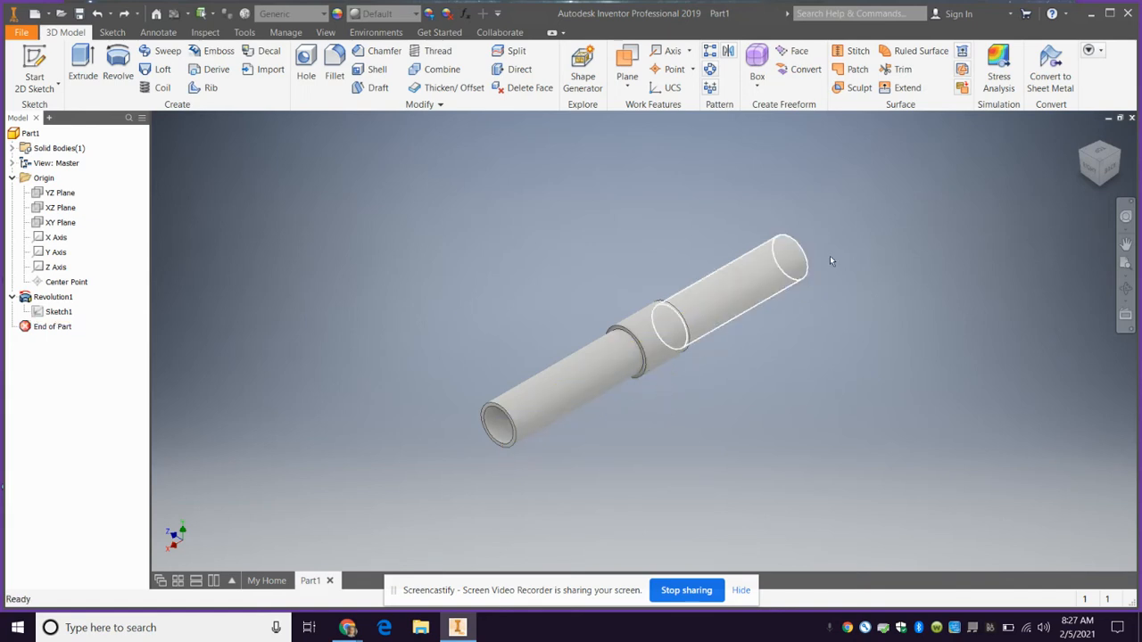
Create a work plane parallel to the XY plane and tangent to the hollow section's outer surface on the hilt's front side
click(1084, 156)
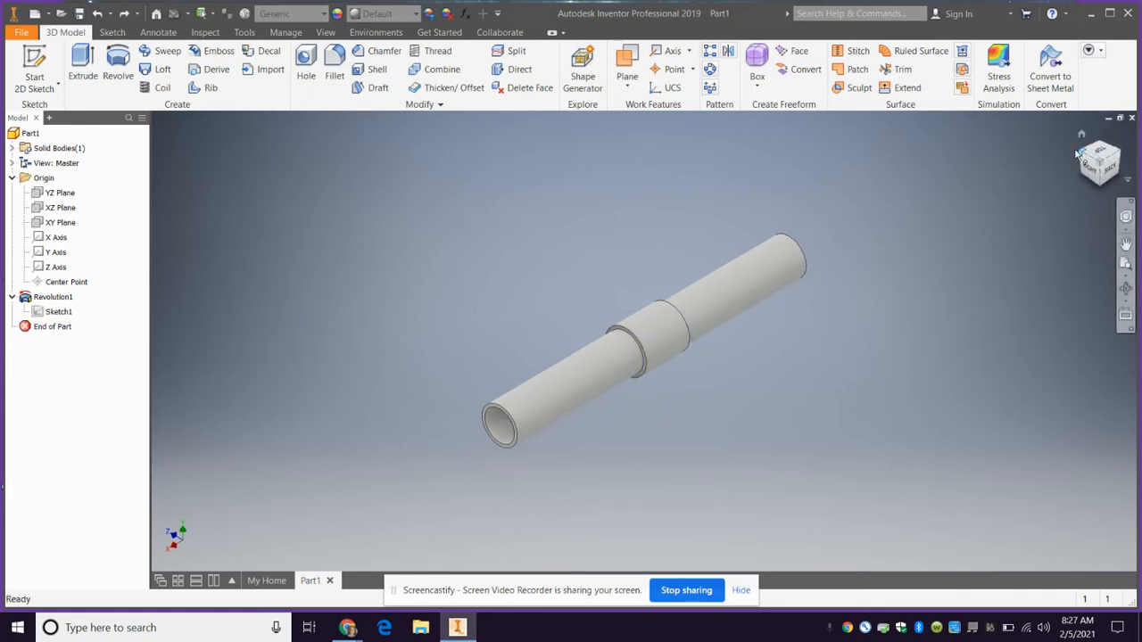
click(634, 90)
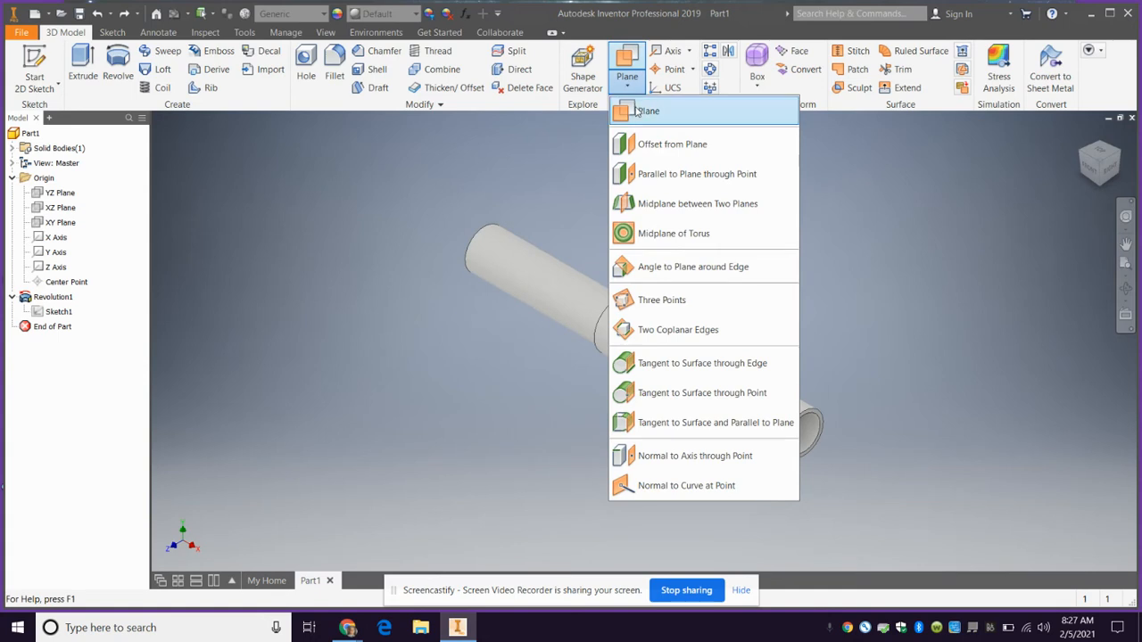
click(713, 432)
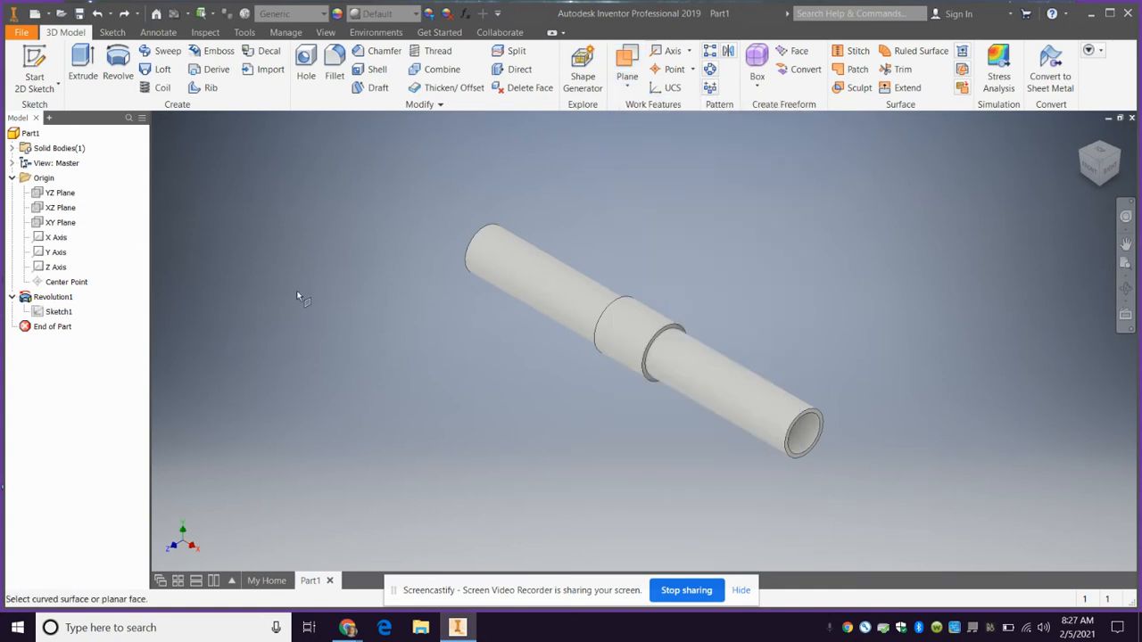
click(49, 223)
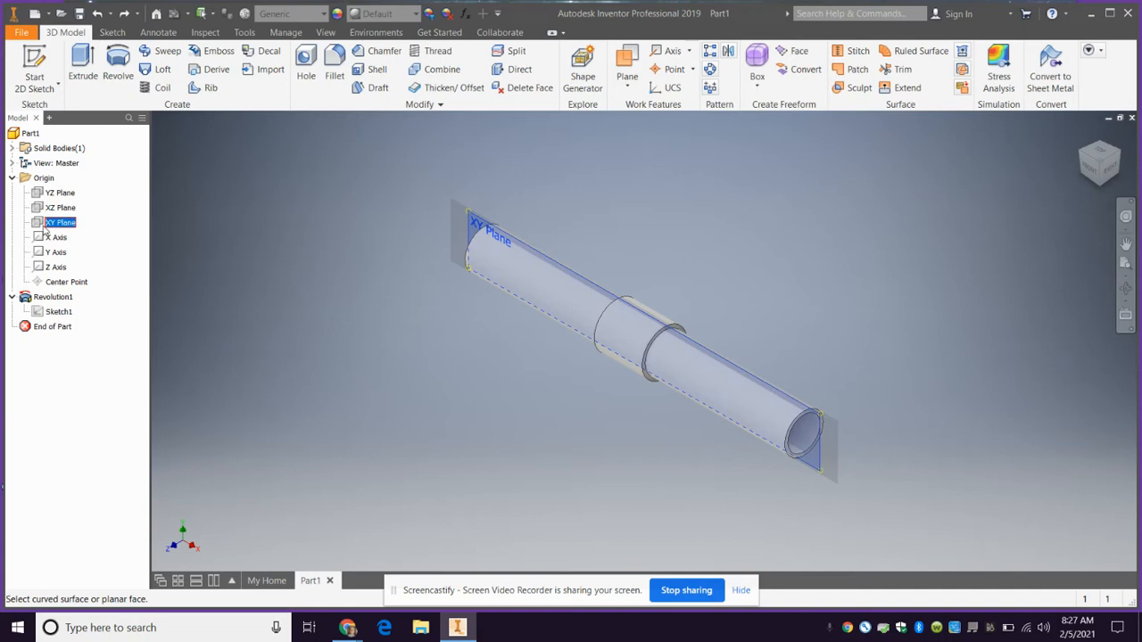
click(725, 416)
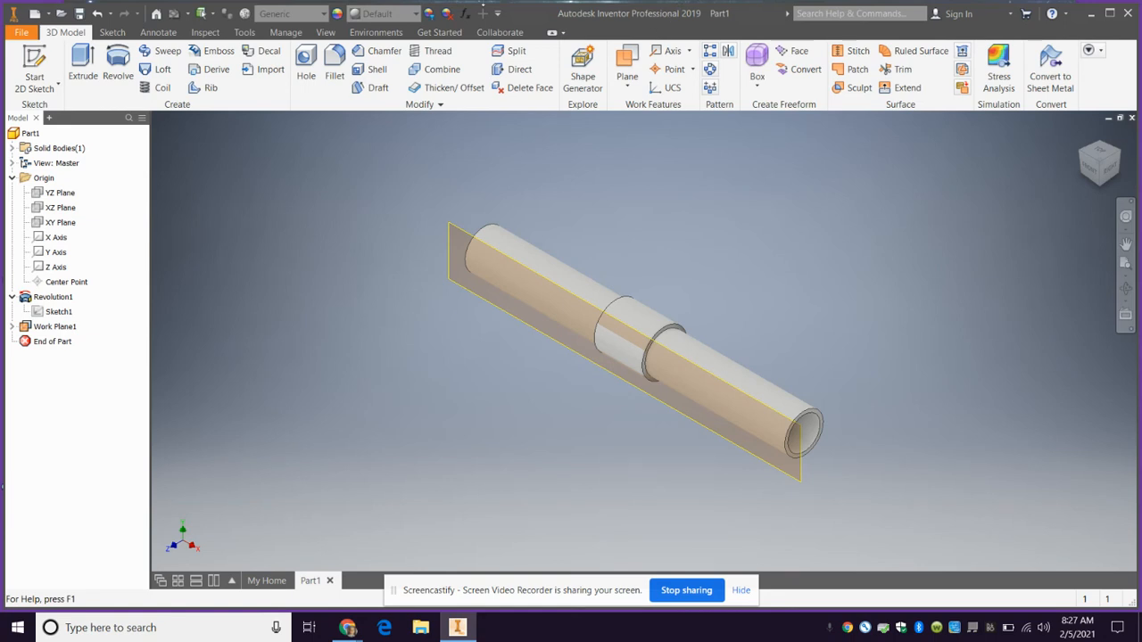
Start a sketch on the tangent work plane and draw a three-point arc of about 0.616 in radius across the tube's open end
click(33, 70)
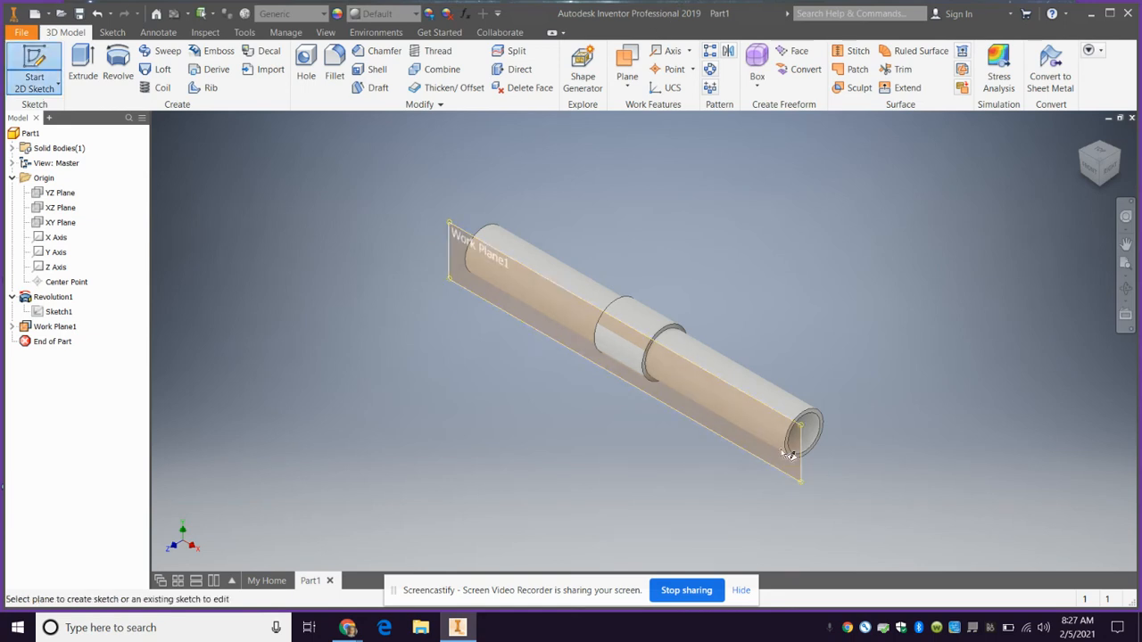
click(760, 403)
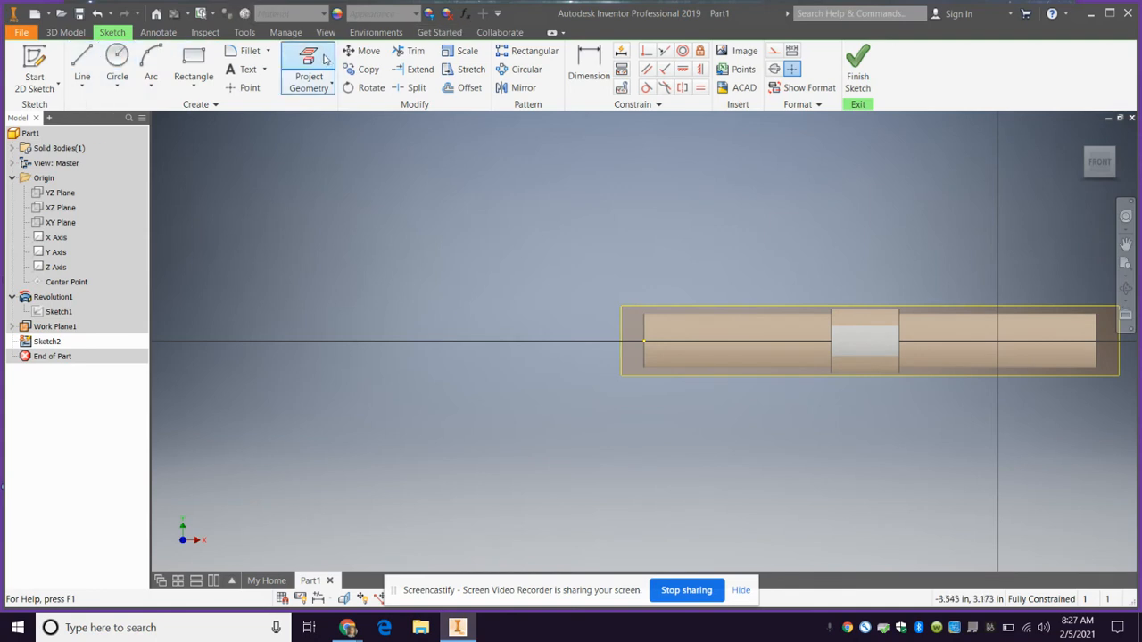
click(152, 59)
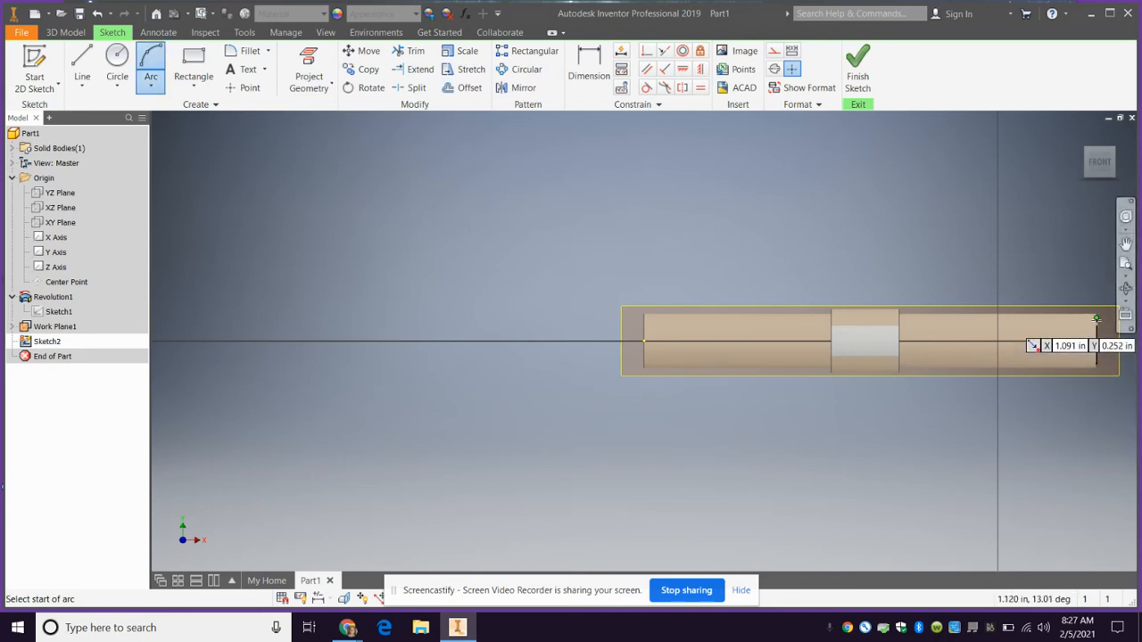
scroll(1096, 319, up, 3)
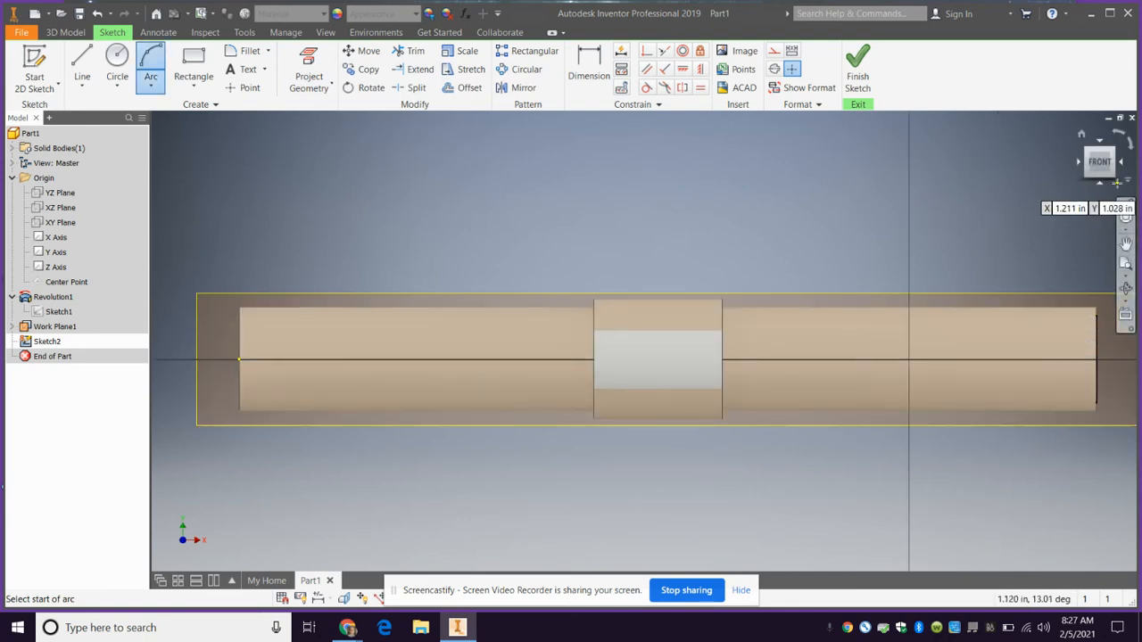
click(1096, 317)
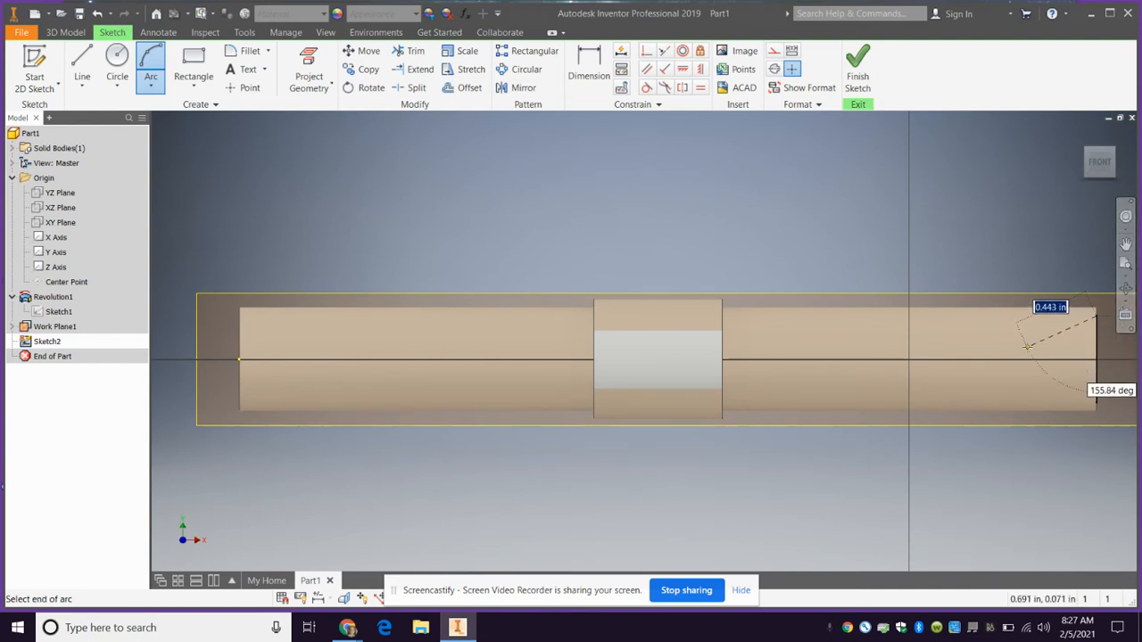
click(988, 411)
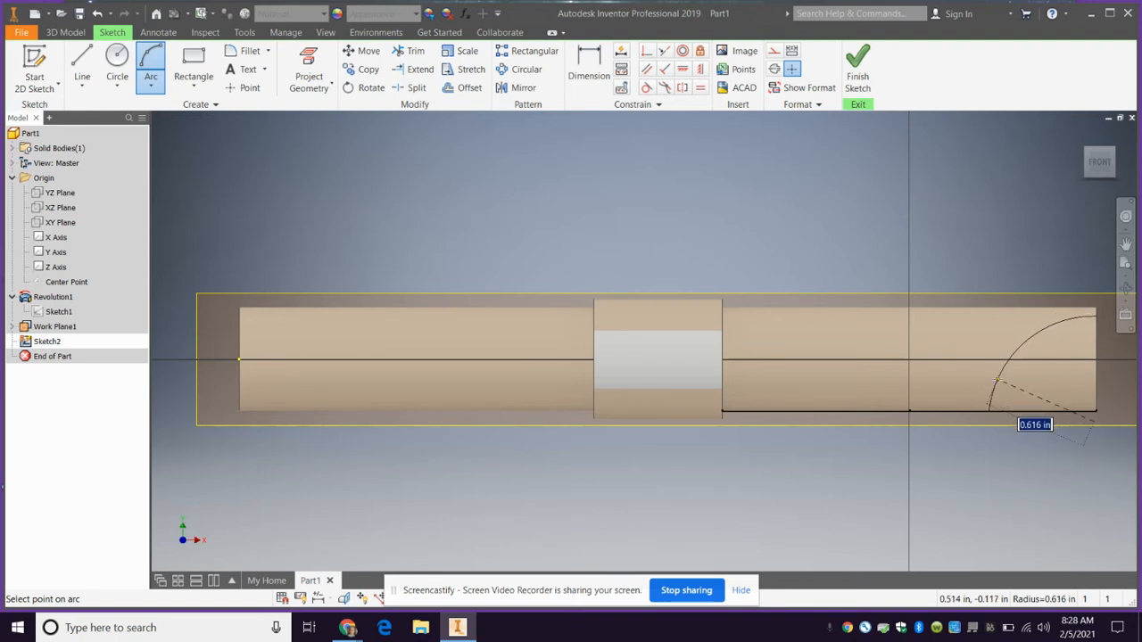
click(995, 380)
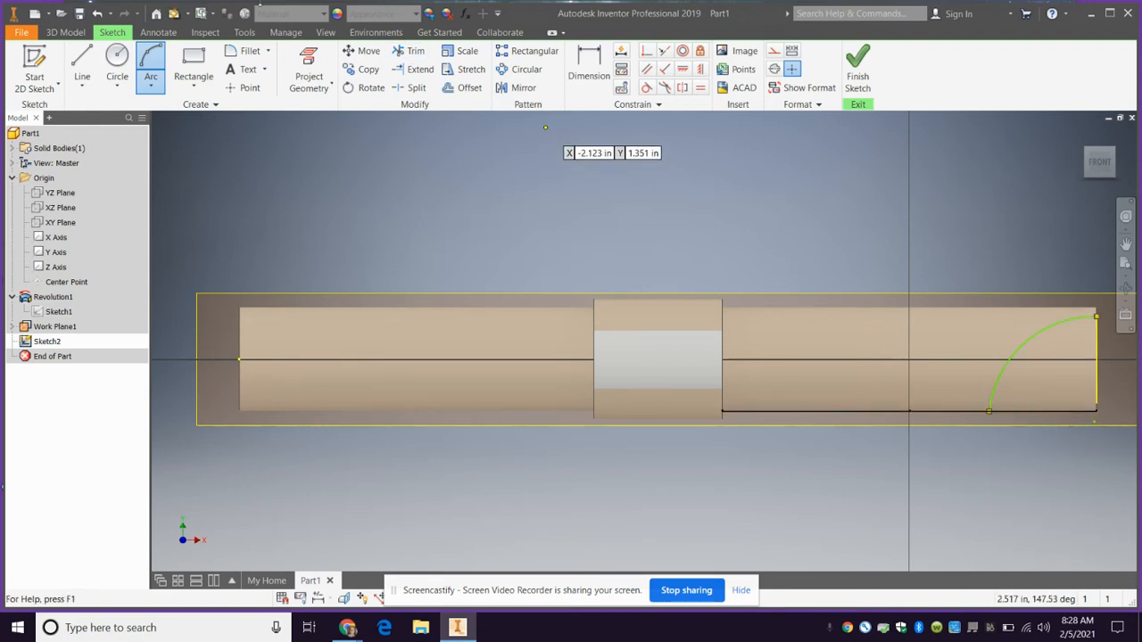
Close the arc with a 0.626 in line along the tube's lower edge and a 0.554 in line up its end, and finish the sketch
click(85, 63)
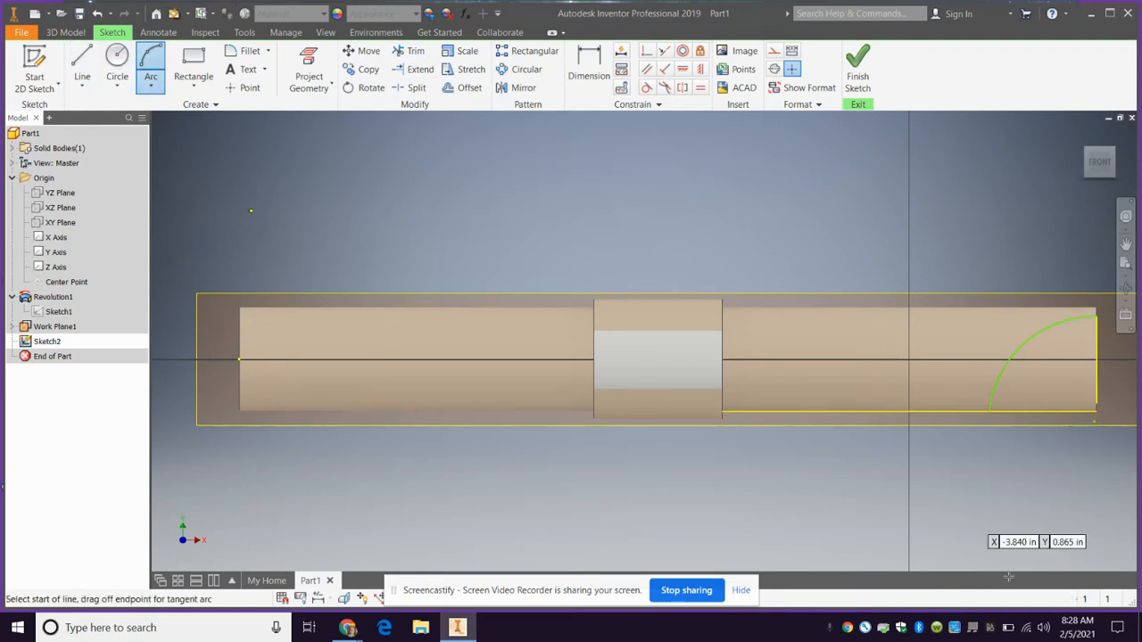
click(990, 409)
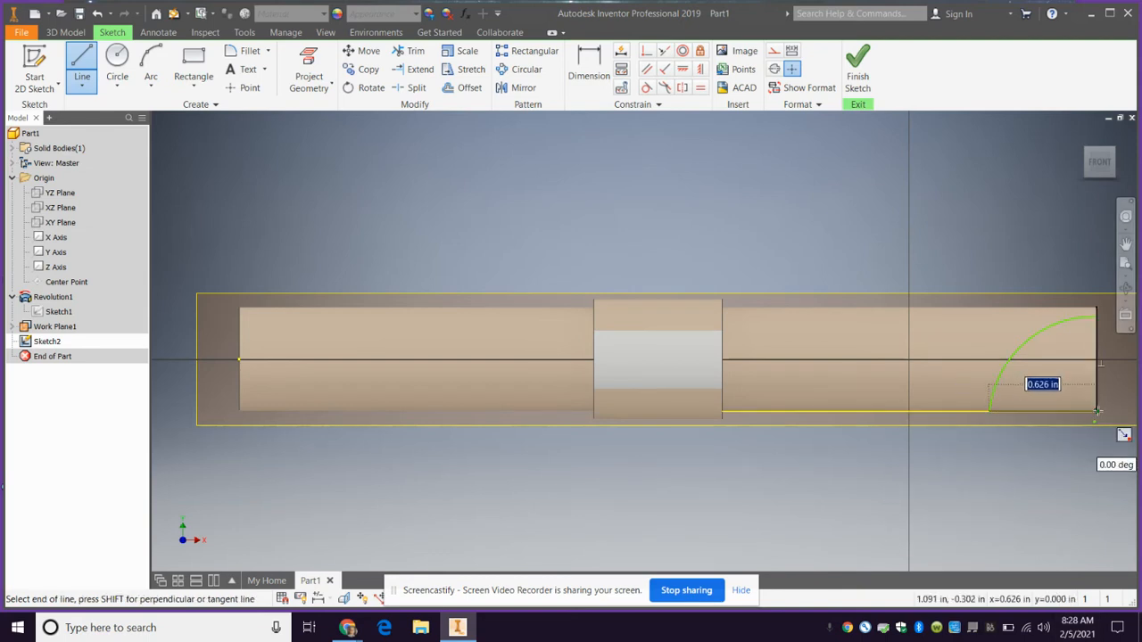
click(1096, 410)
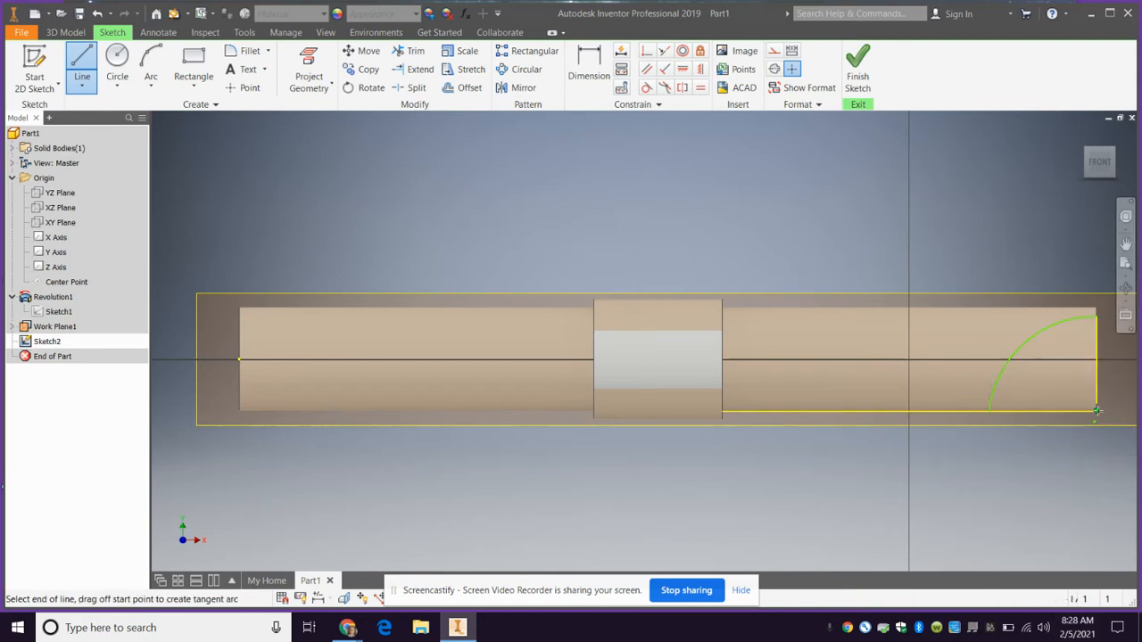
click(1096, 316)
click(859, 65)
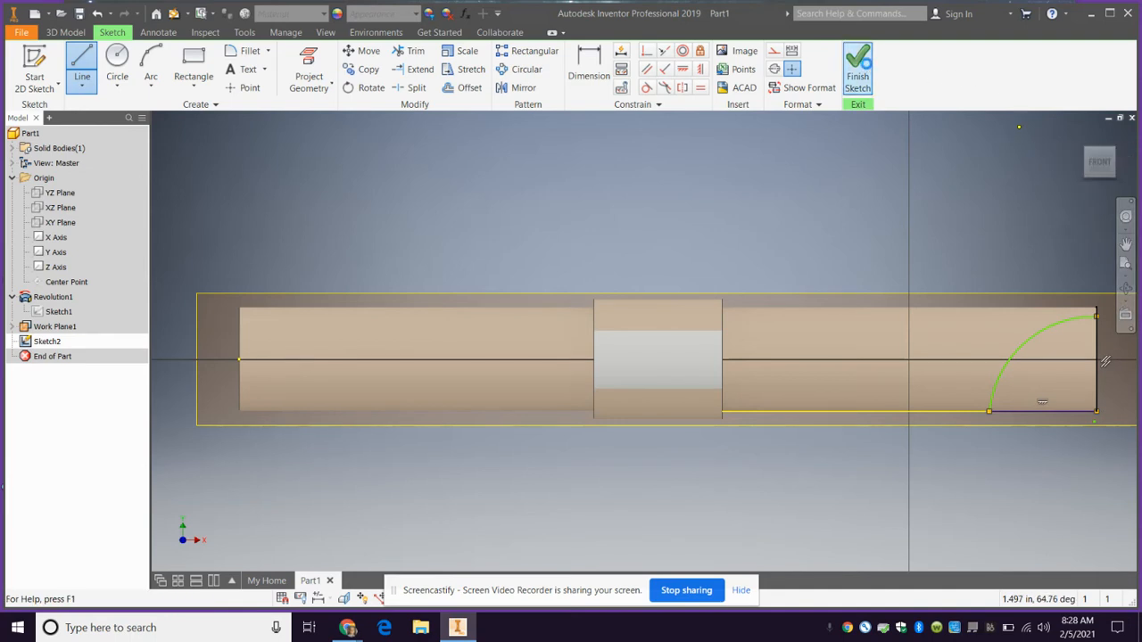
Extrude the arc profile as a 1 in cut through the tube's open end and inspect the curved opening
click(83, 67)
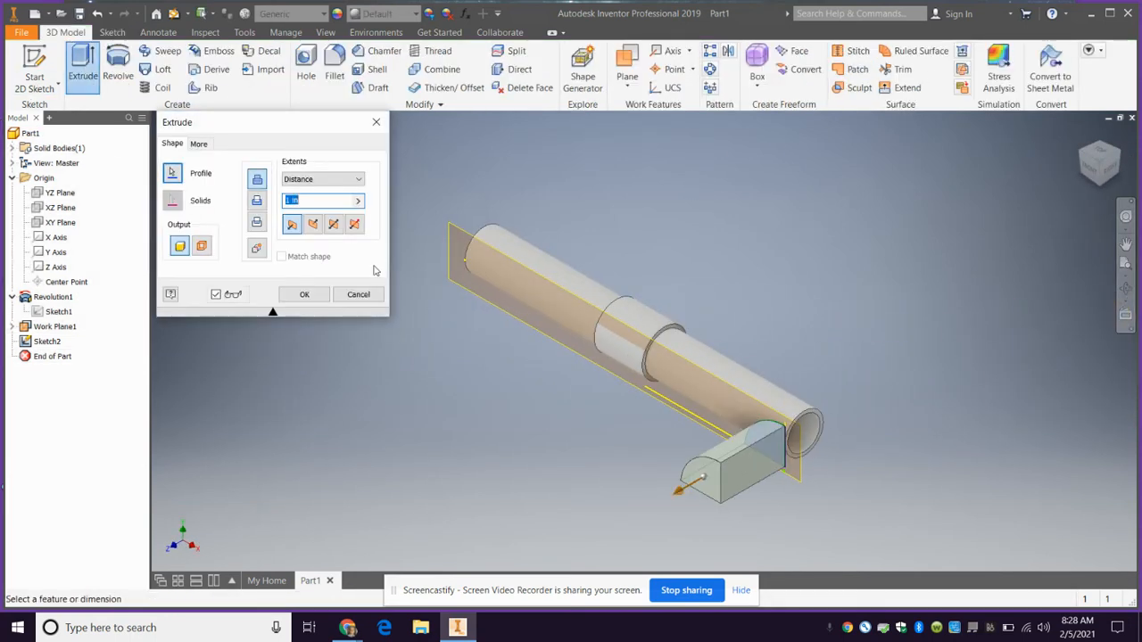
click(258, 201)
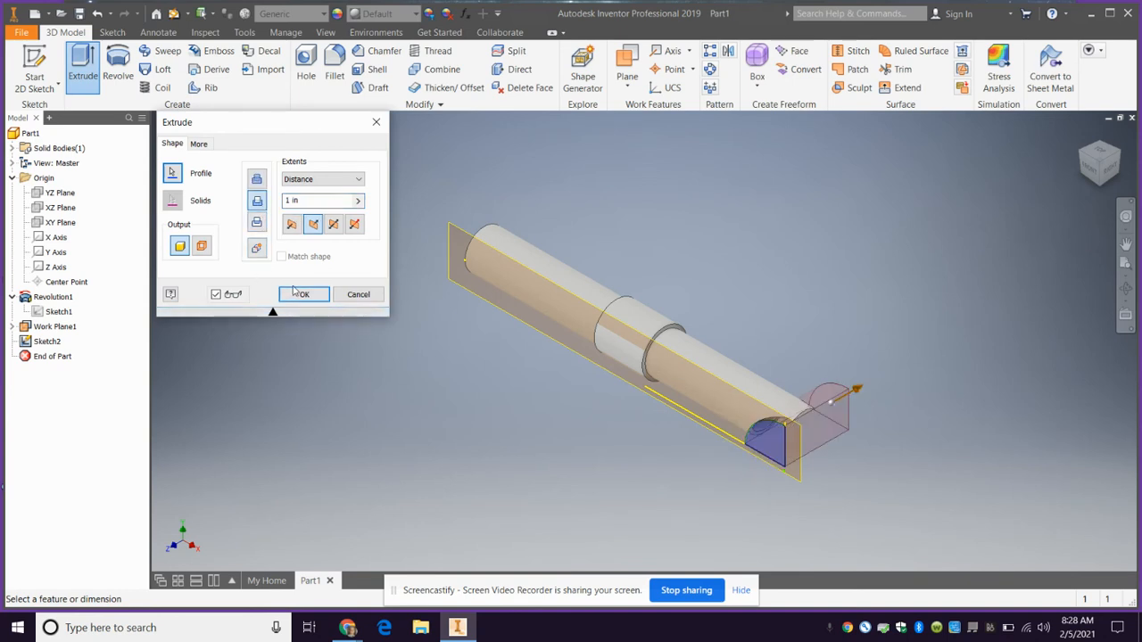
click(305, 295)
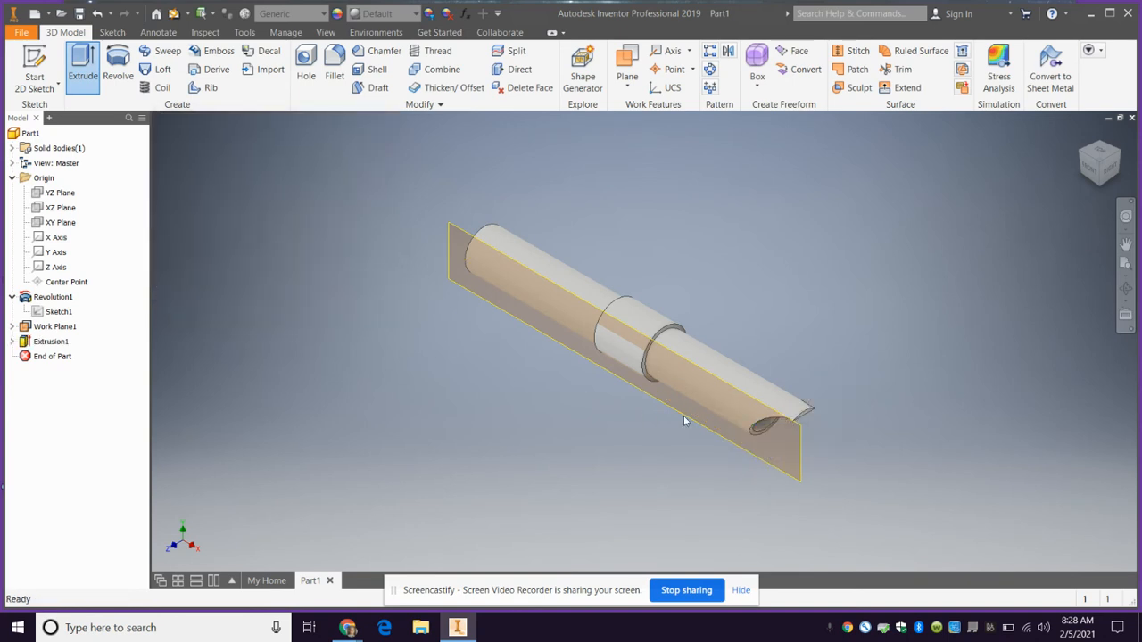
click(1107, 187)
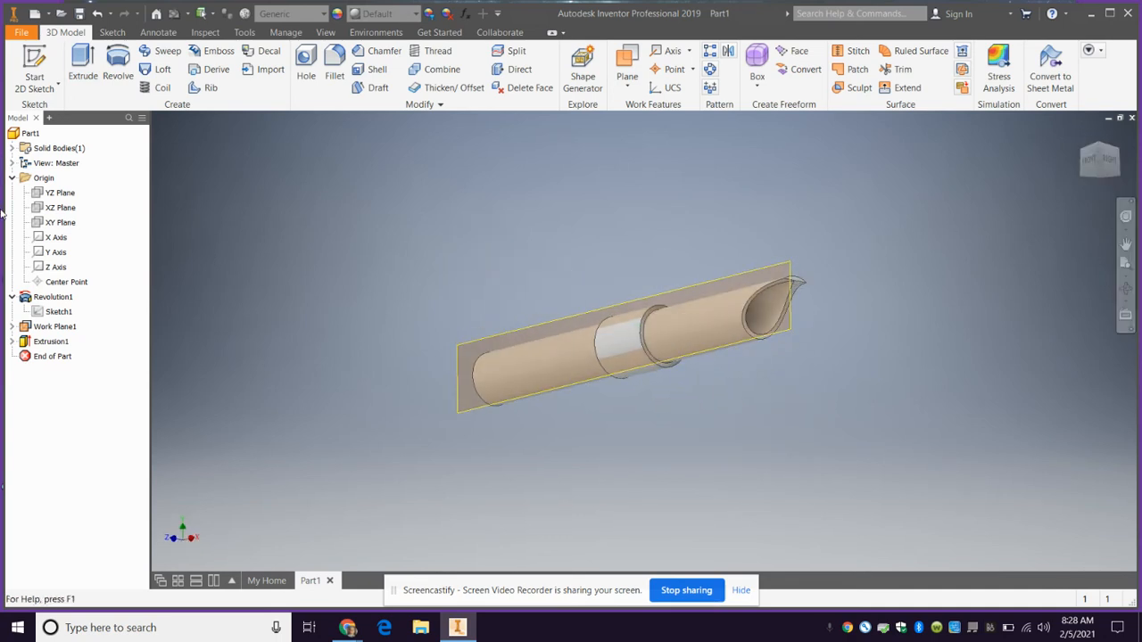
Edit the cut's sketch, delete the constraints at the arc's upper endpoint, move that endpoint to the tube's upper corner, and finish the sketch
click(12, 341)
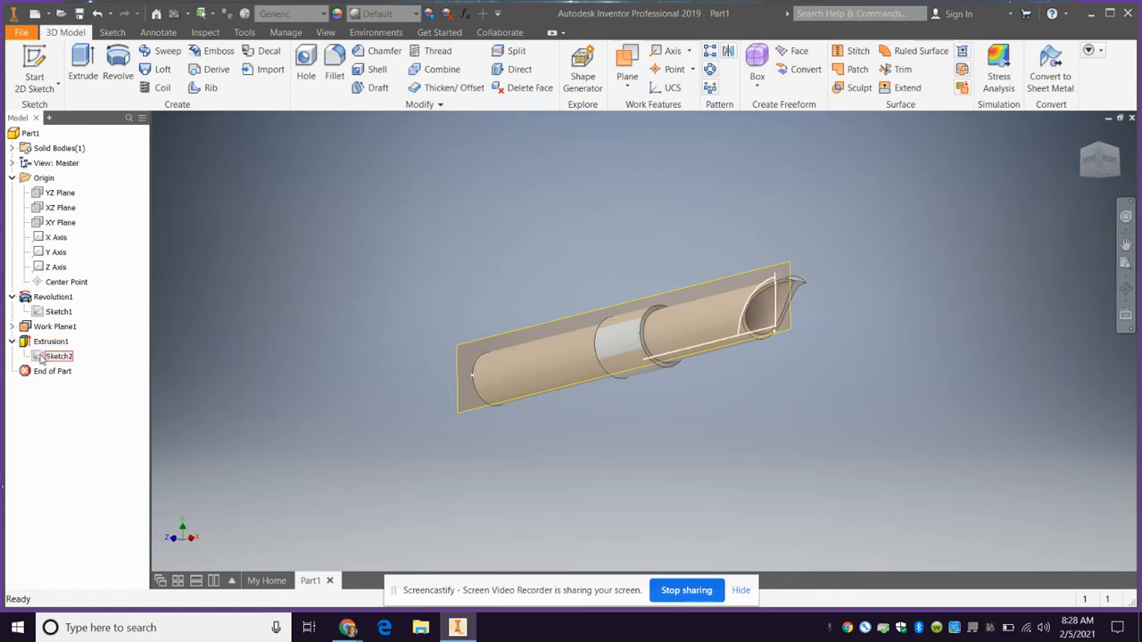
double_click(43, 356)
key(c)
scroll(875, 335, up, 5)
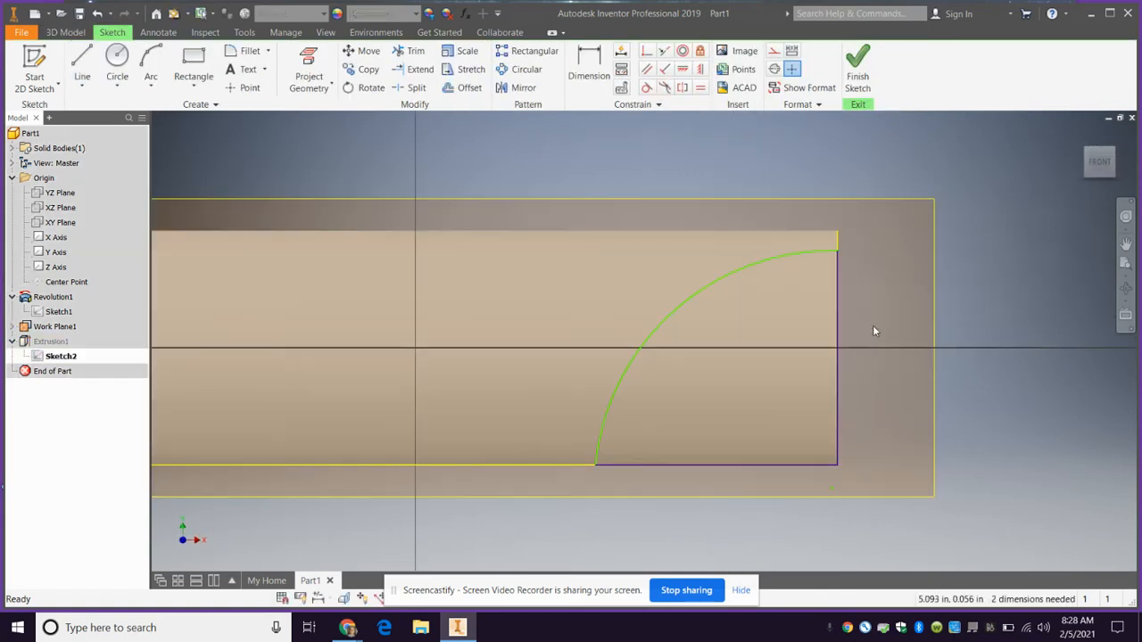
drag(821, 211, 821, 176)
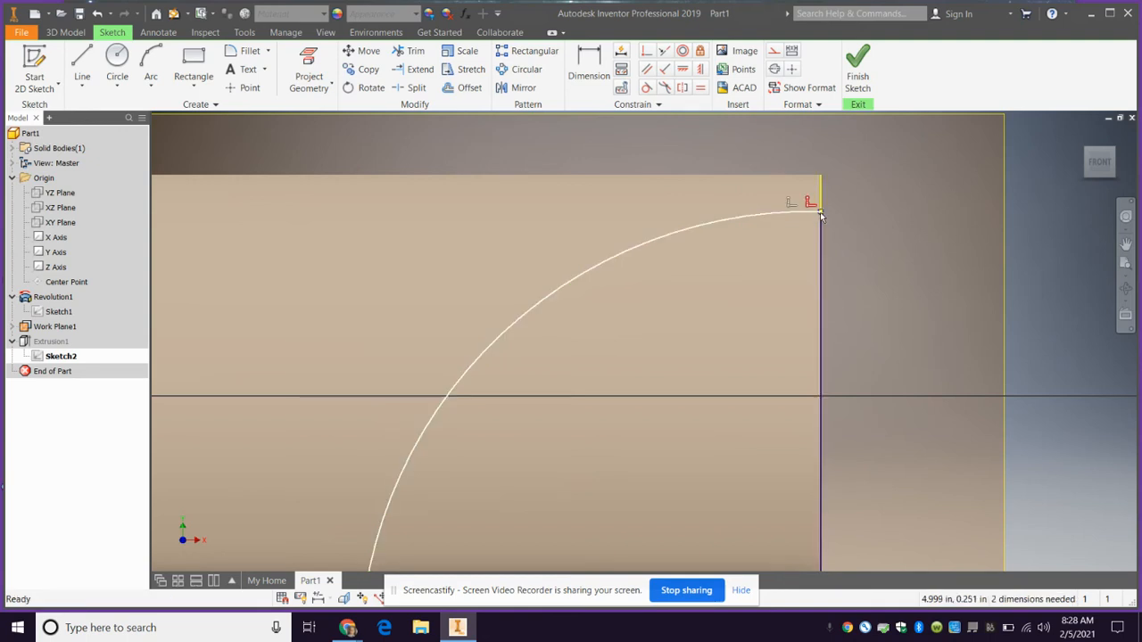
click(821, 214)
right_click(820, 214)
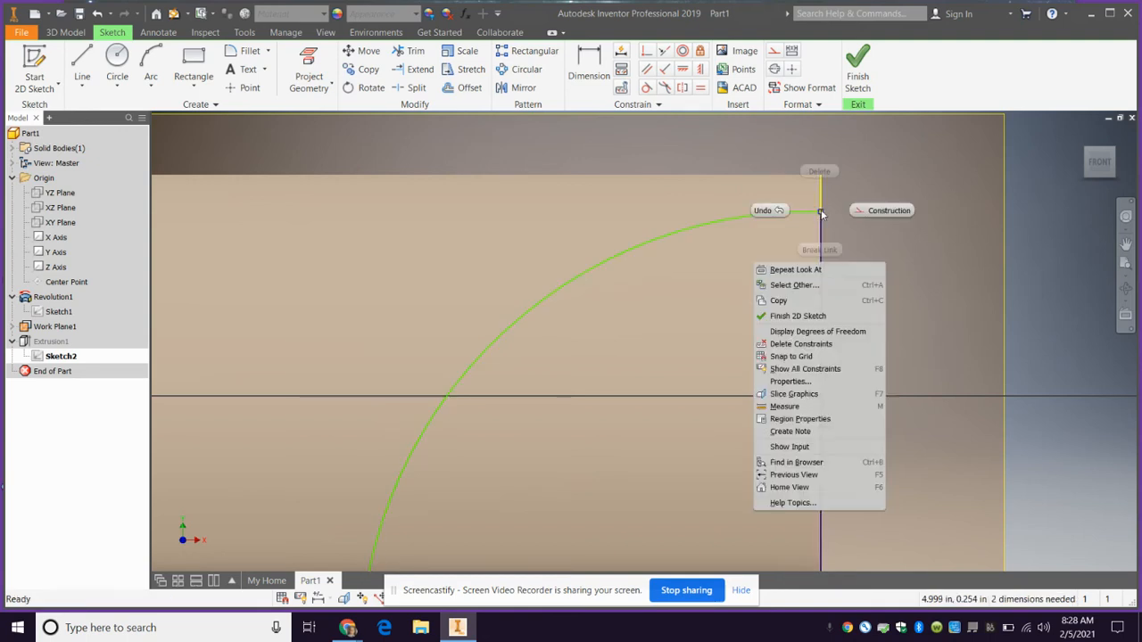
click(809, 344)
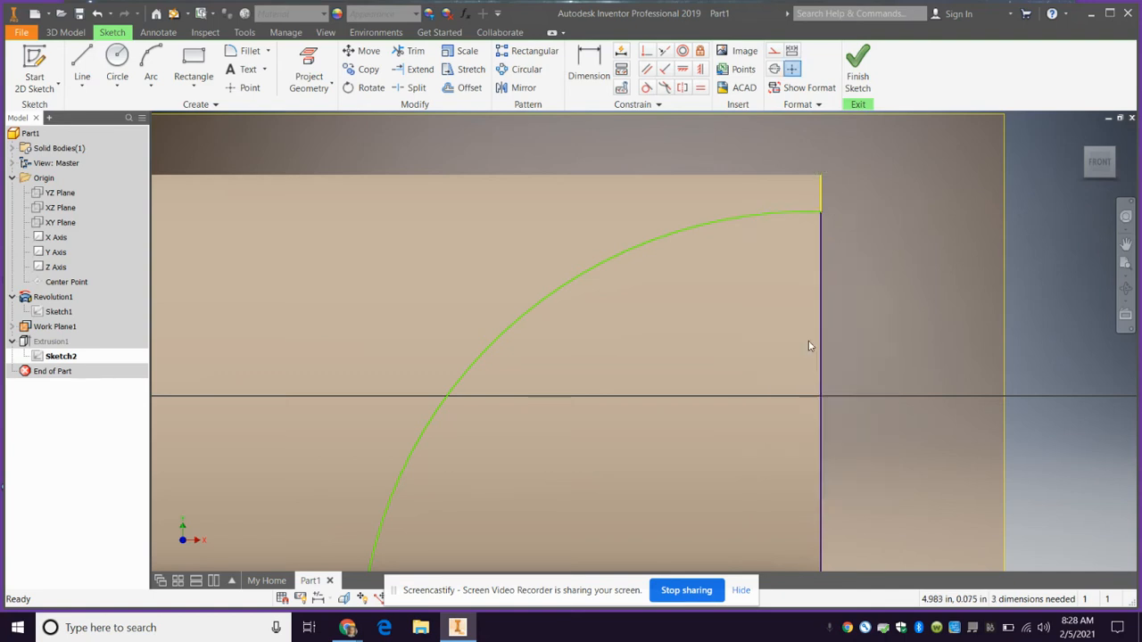
drag(821, 212, 824, 174)
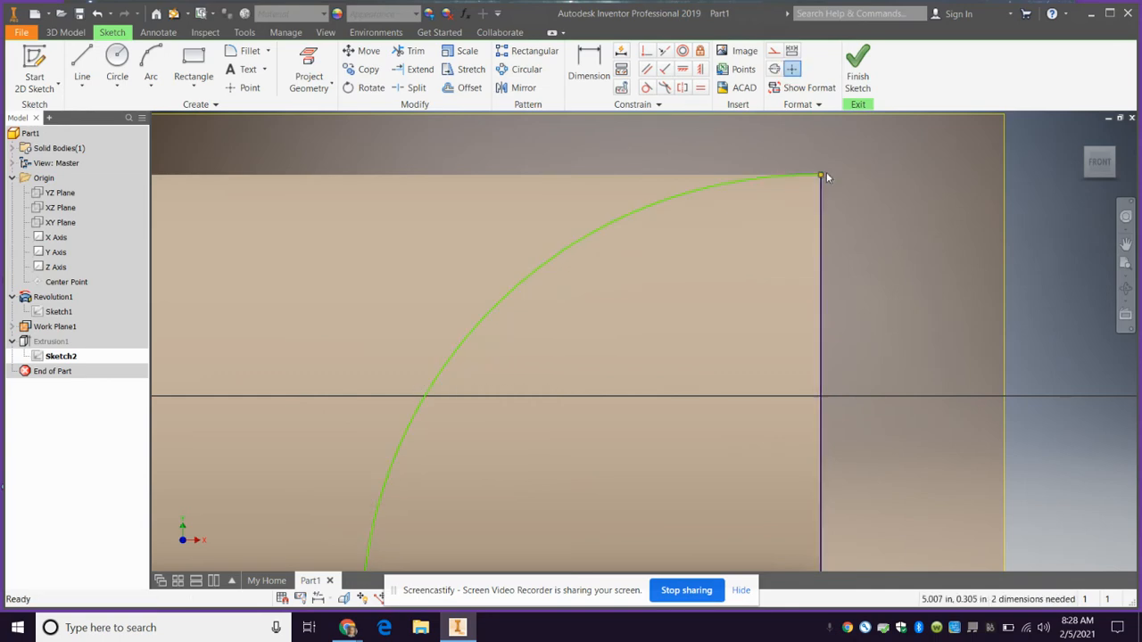
click(857, 67)
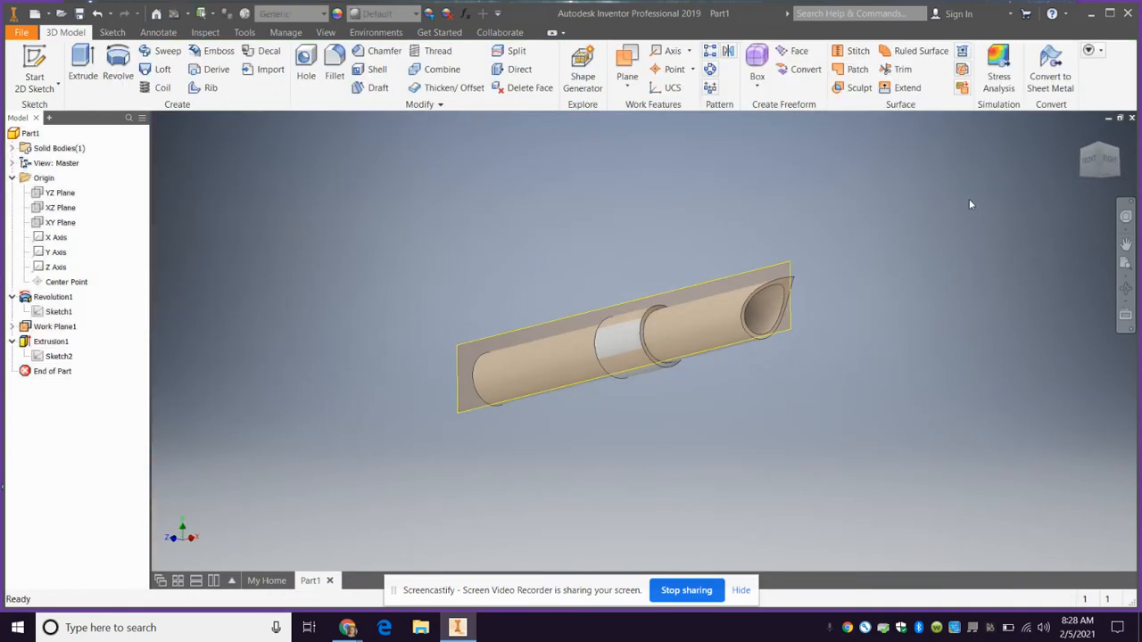
Orbit around the hilt, compare its curved end with the lightsaber reference image in Chrome, and return to Inventor
click(1103, 170)
mouse_move(192, 221)
shift+middle_down()
mouse_move(251, 215)
mouse_move(222, 256)
mouse_move(1085, 312)
mouse_move(875, 271)
mouse_move(807, 223)
mouse_move(813, 190)
mouse_move(937, 178)
mouse_move(1040, 213)
mouse_move(1067, 208)
mouse_move(1113, 186)
mouse_move(1113, 138)
mouse_move(1050, 193)
shift+middle_up()
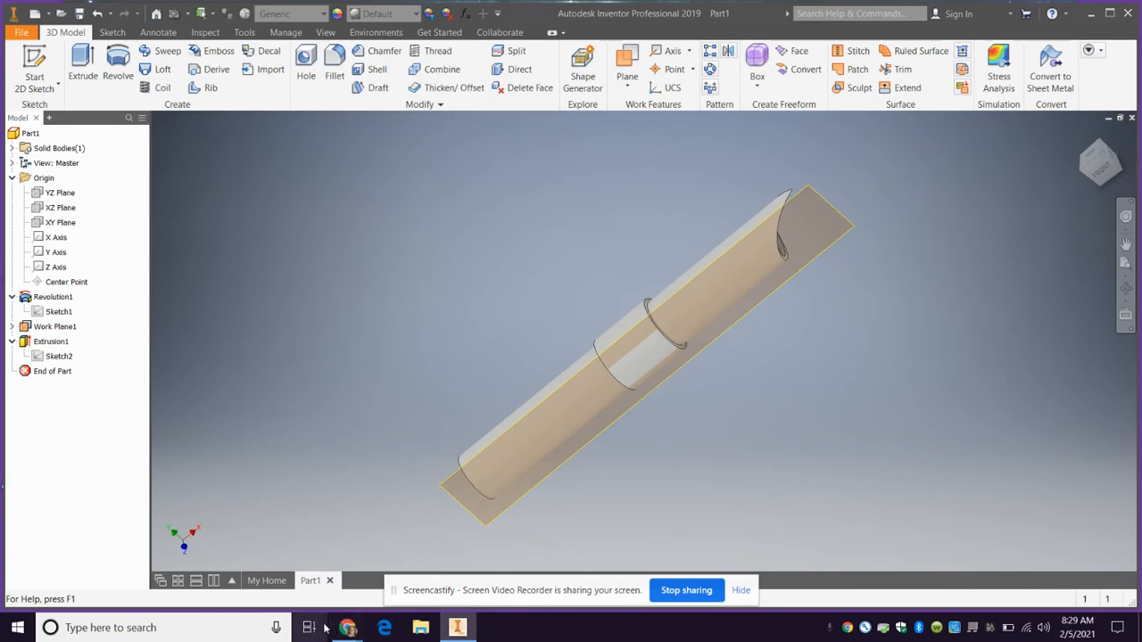
mouse_move(348, 632)
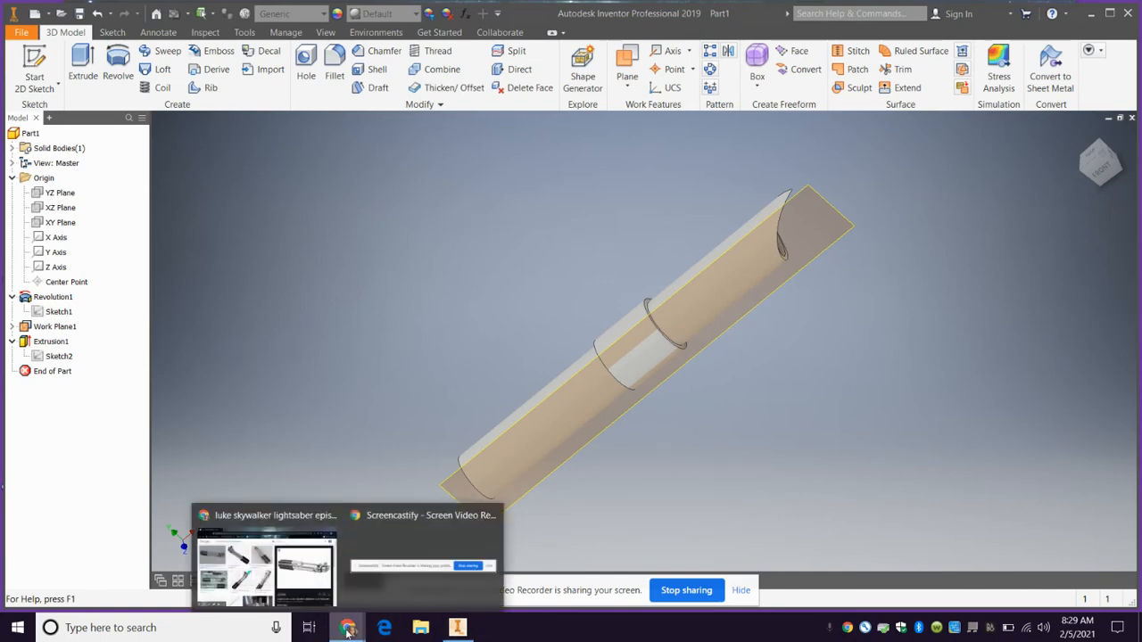
click(307, 584)
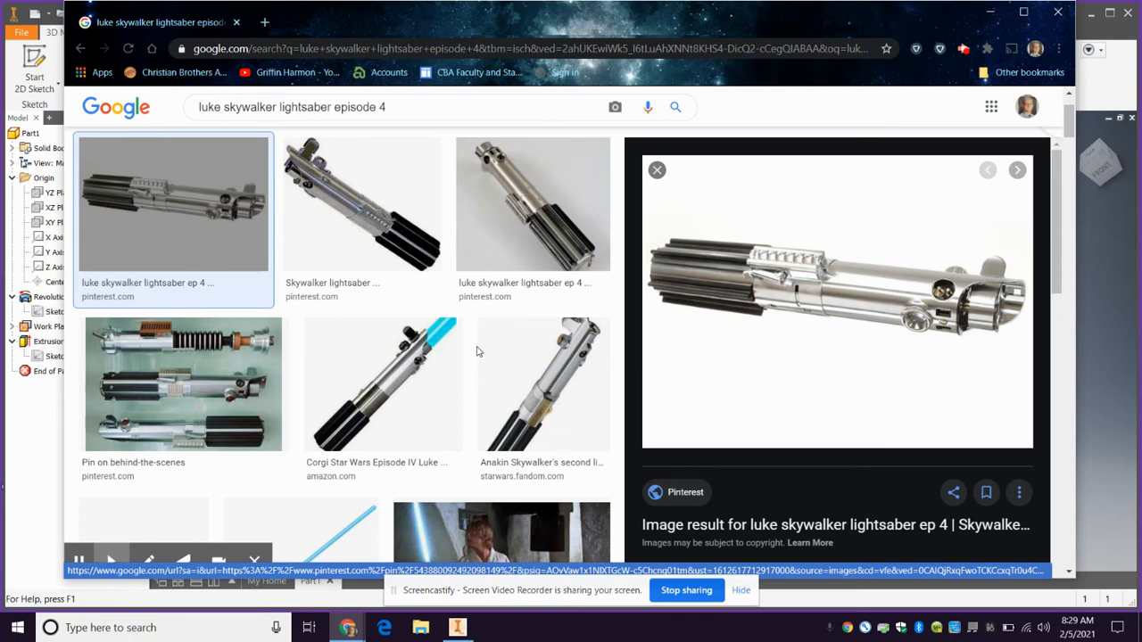
click(1130, 78)
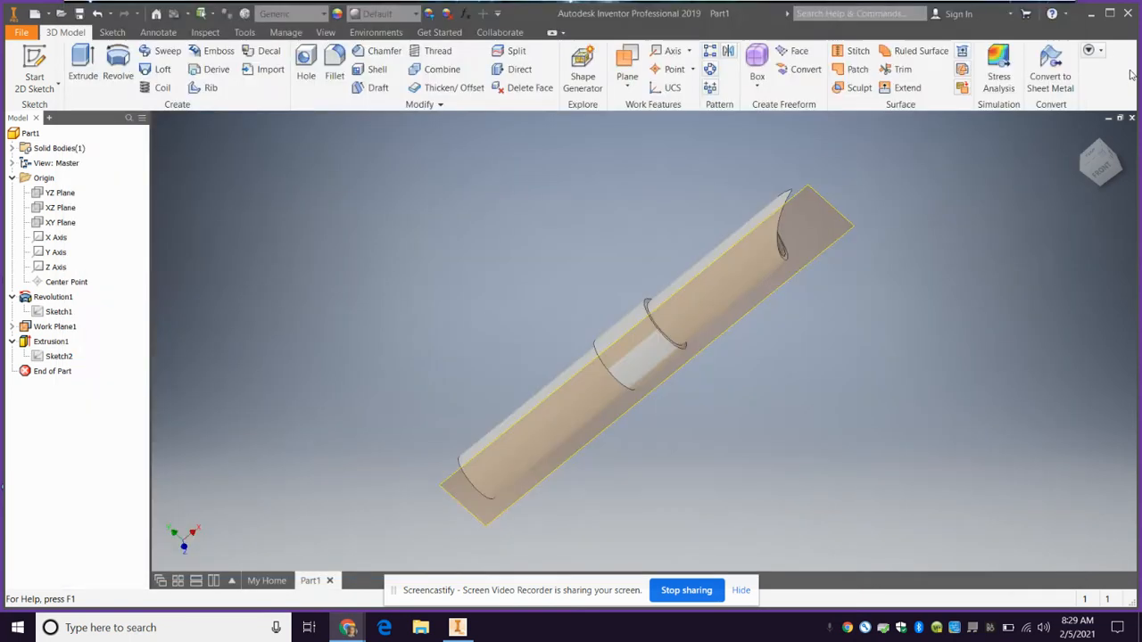
Reopen the emitter cut's sketch and delete the arc that forms its curved edge
double_click(55, 356)
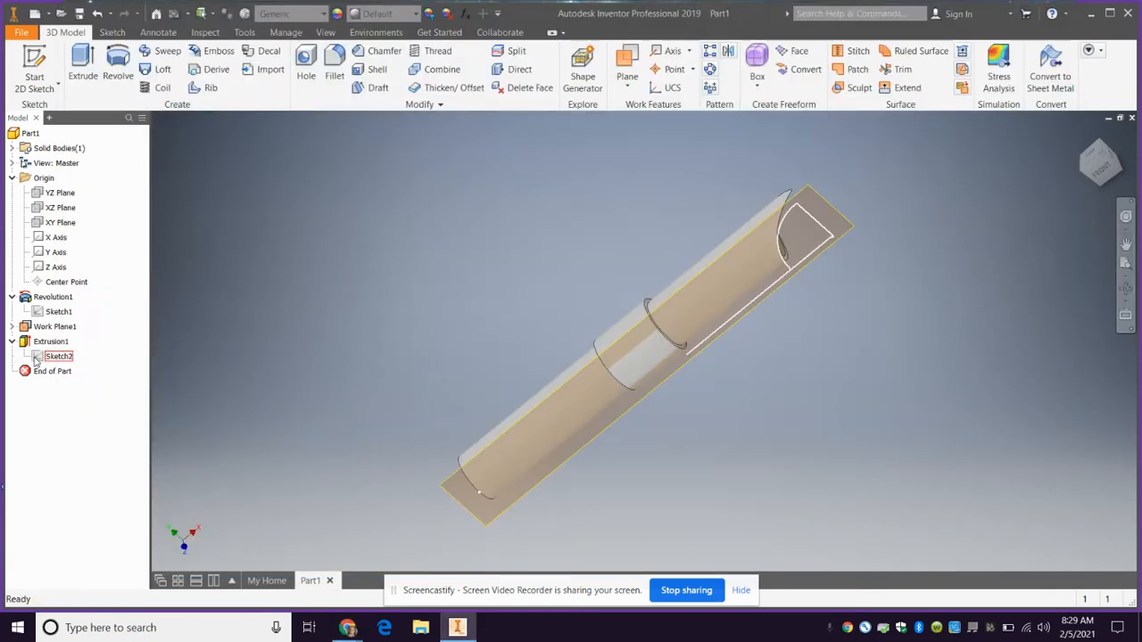
scroll(670, 160, up, 5)
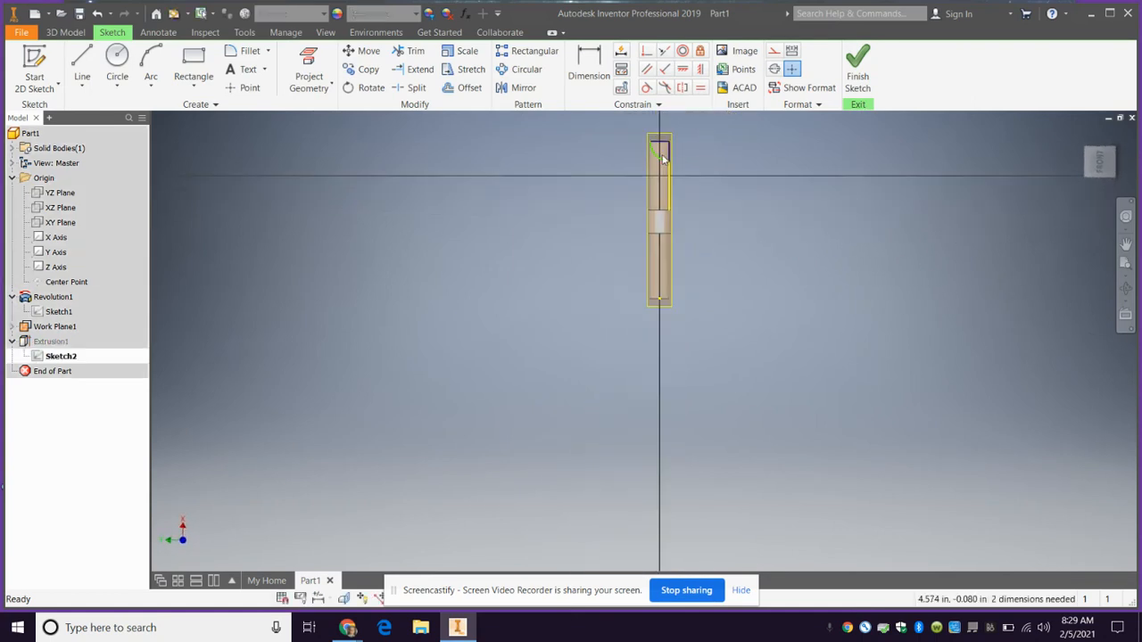
scroll(663, 160, down, 6)
click(651, 160)
click(651, 161)
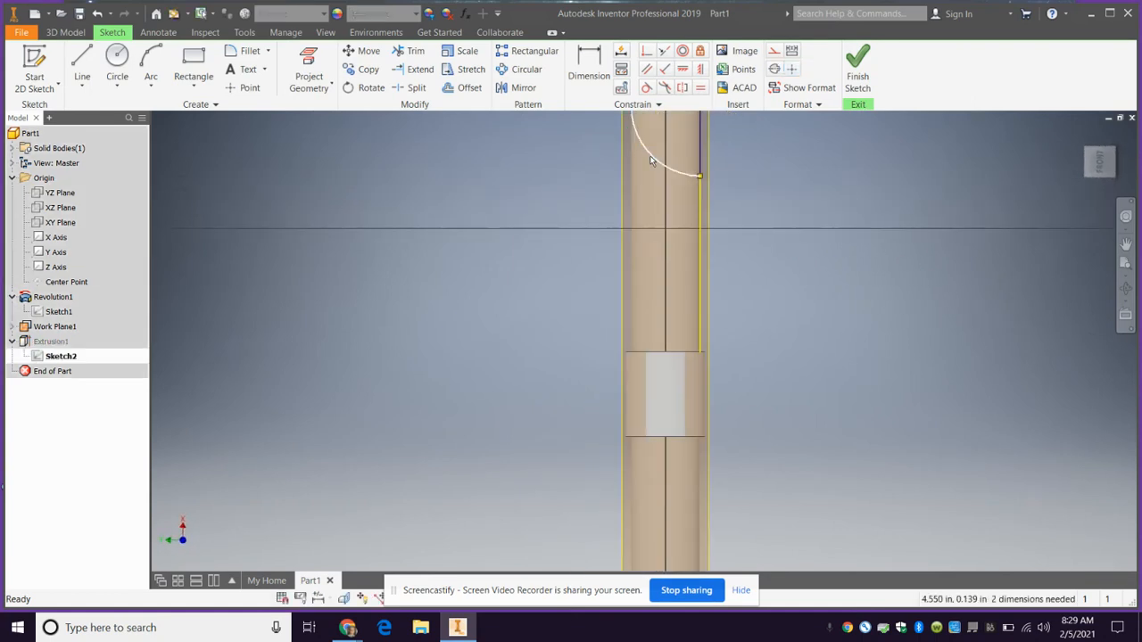
key(Delete)
scroll(674, 151, up, 5)
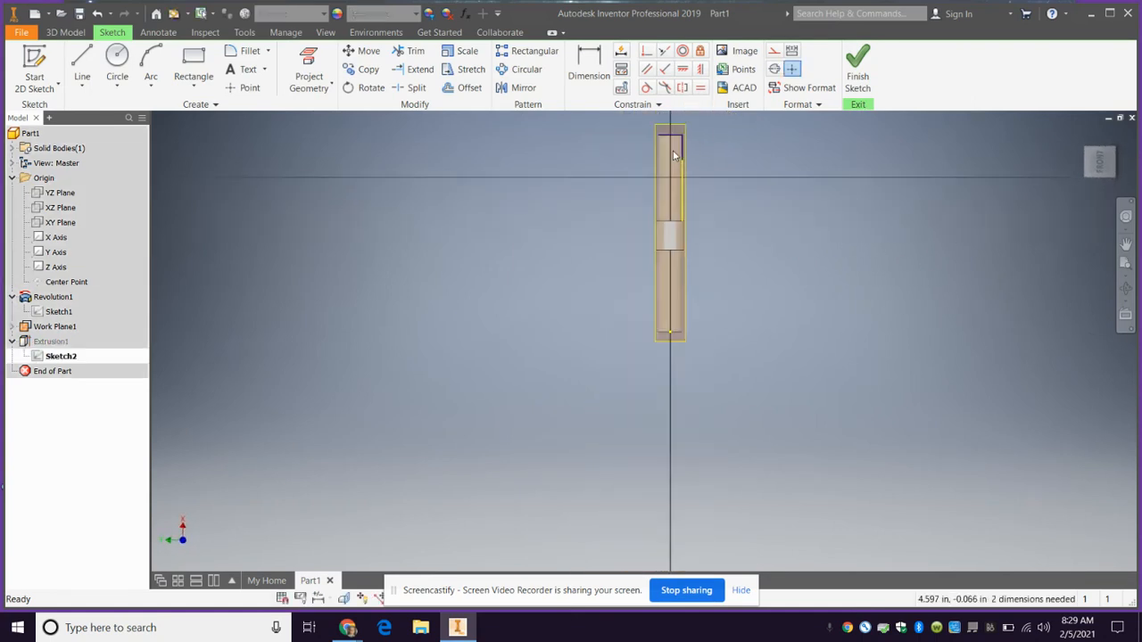
scroll(671, 150, down, 6)
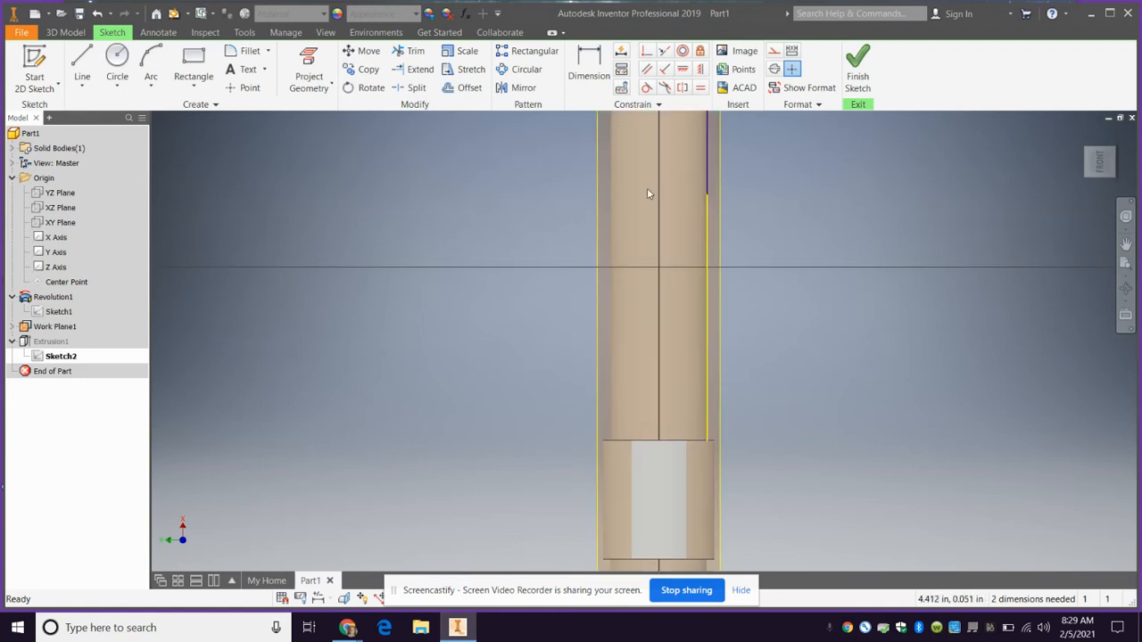
scroll(650, 191, up, 5)
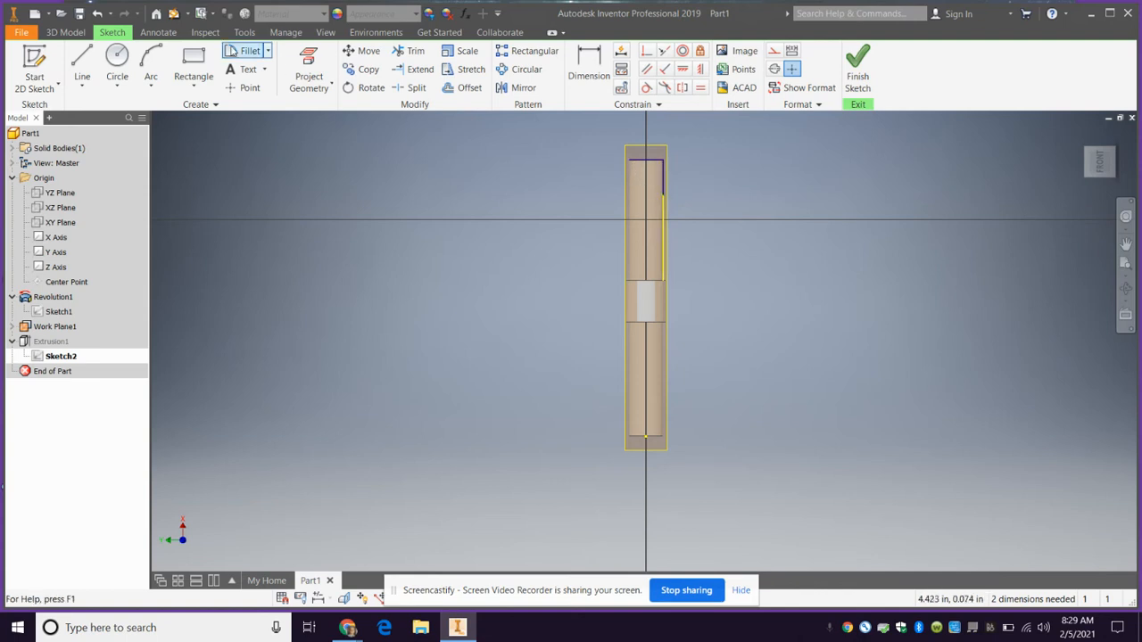
Draw a control-vertex spline from the profile's lower line up to the upper corner of the tube's open end
click(83, 88)
click(107, 143)
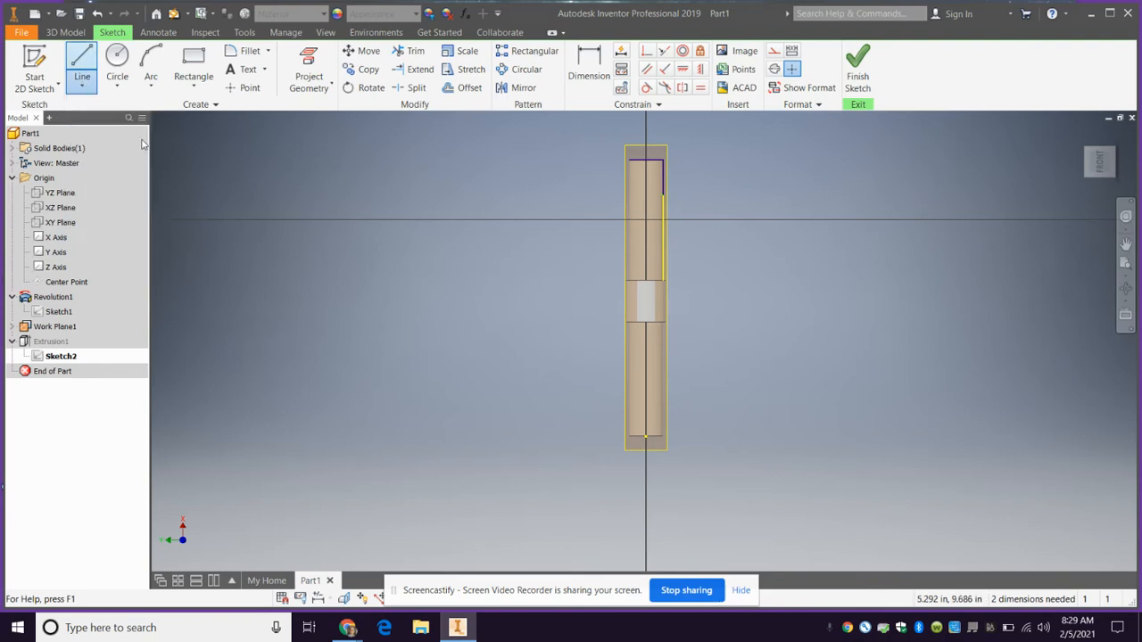
click(1118, 136)
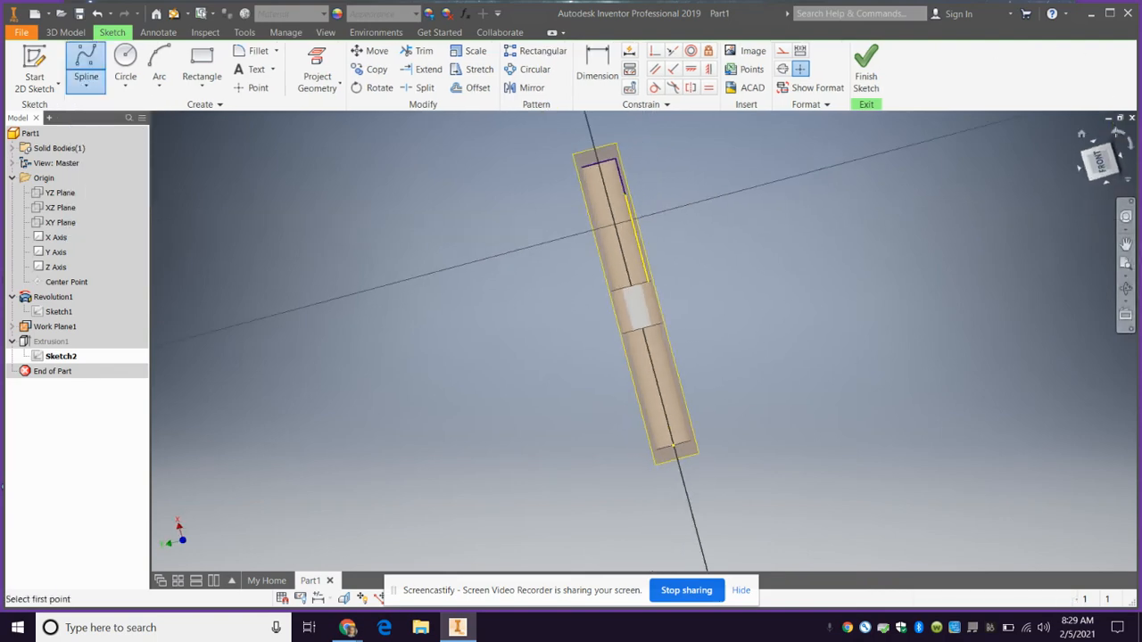
click(1118, 134)
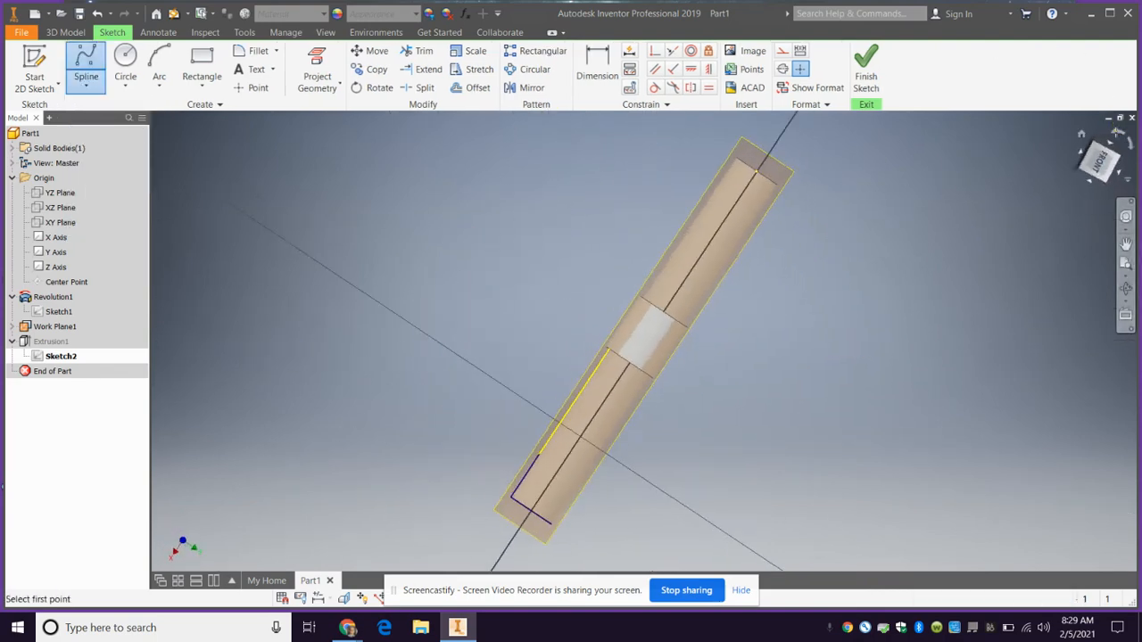
click(1118, 134)
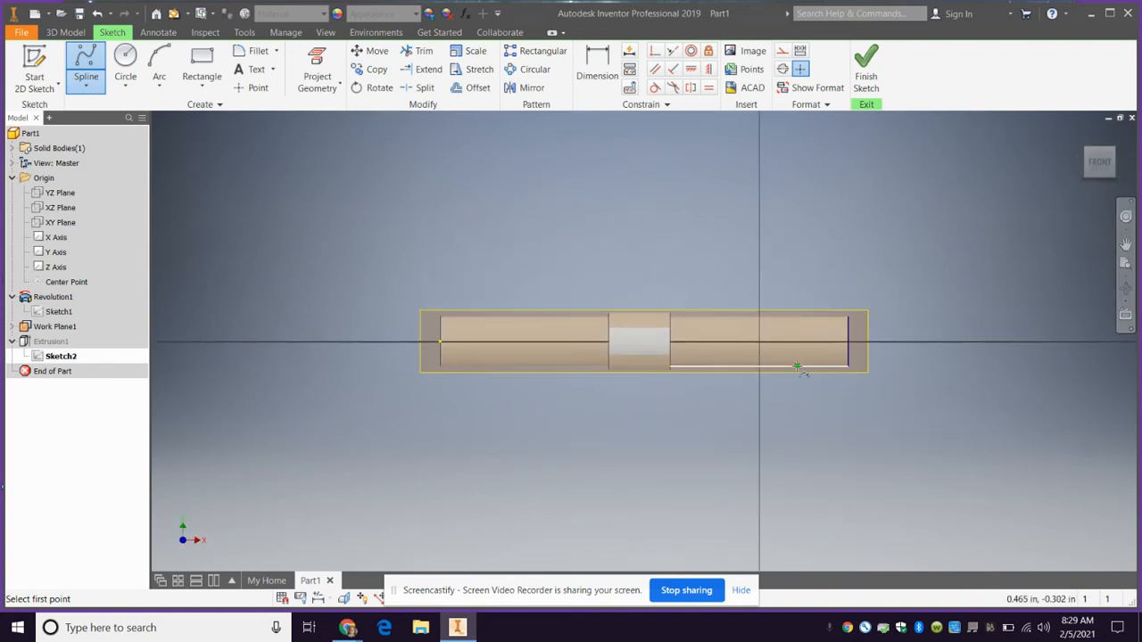
click(797, 361)
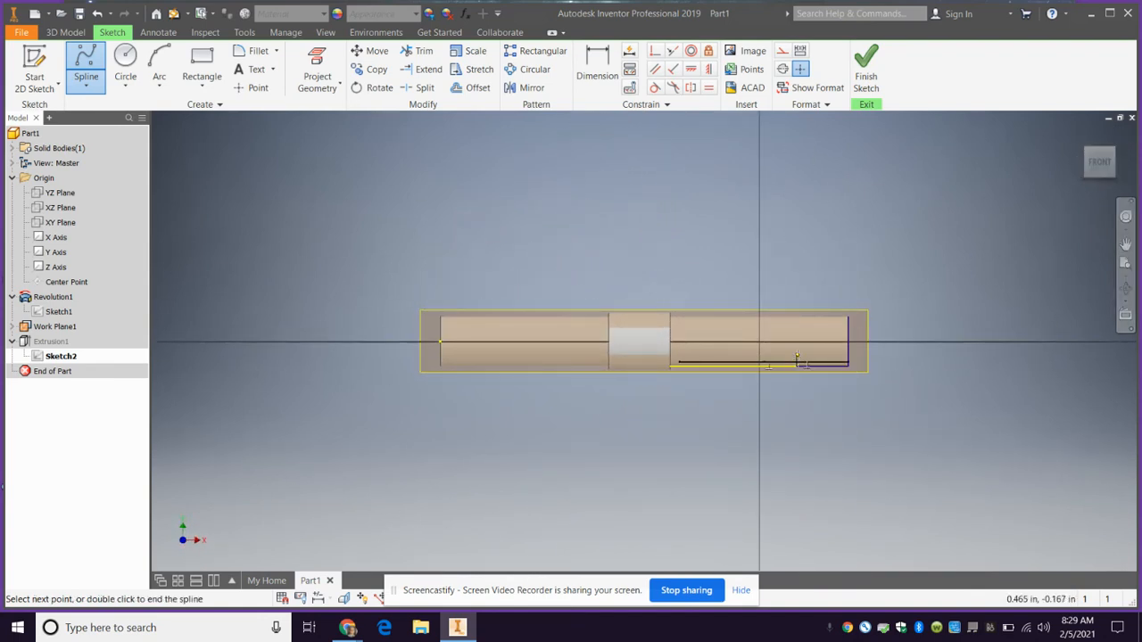
click(798, 353)
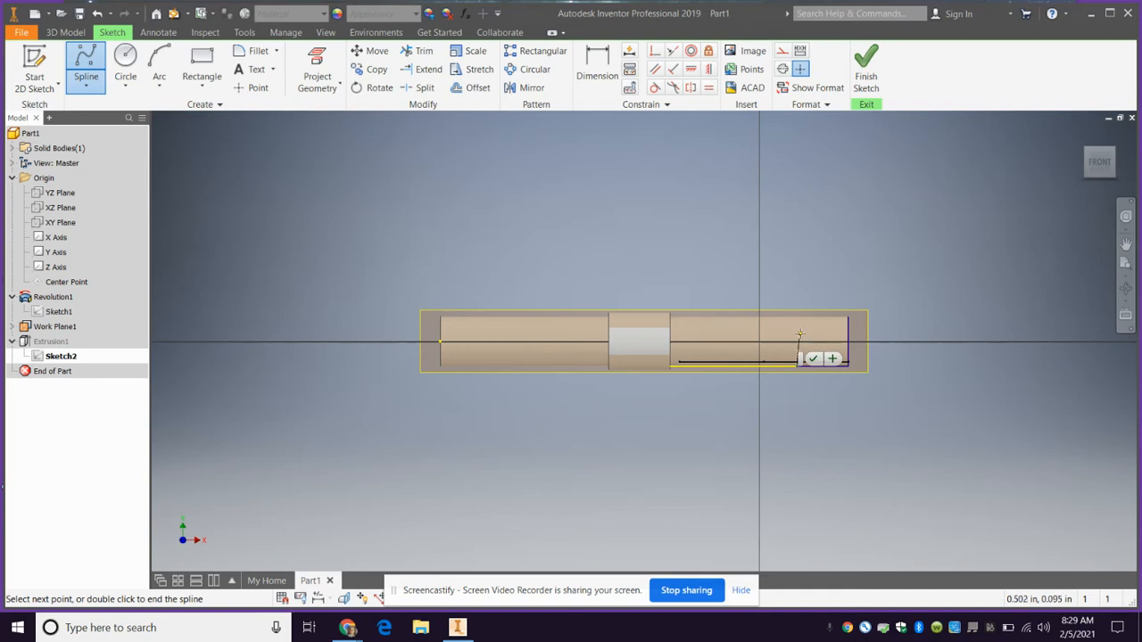
click(802, 335)
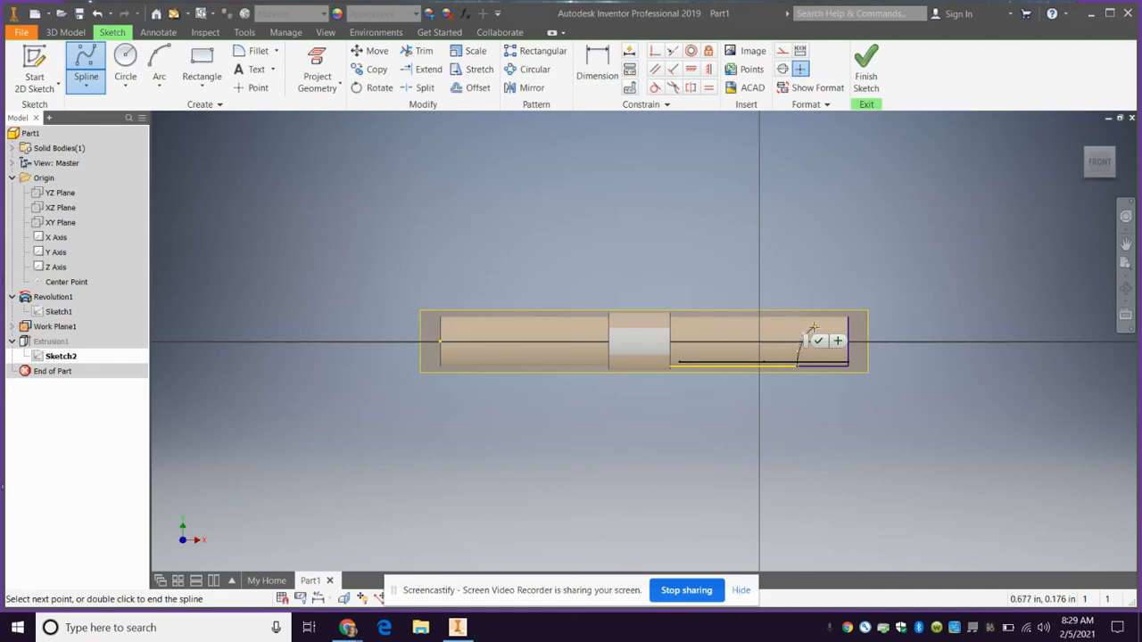
click(814, 326)
click(831, 324)
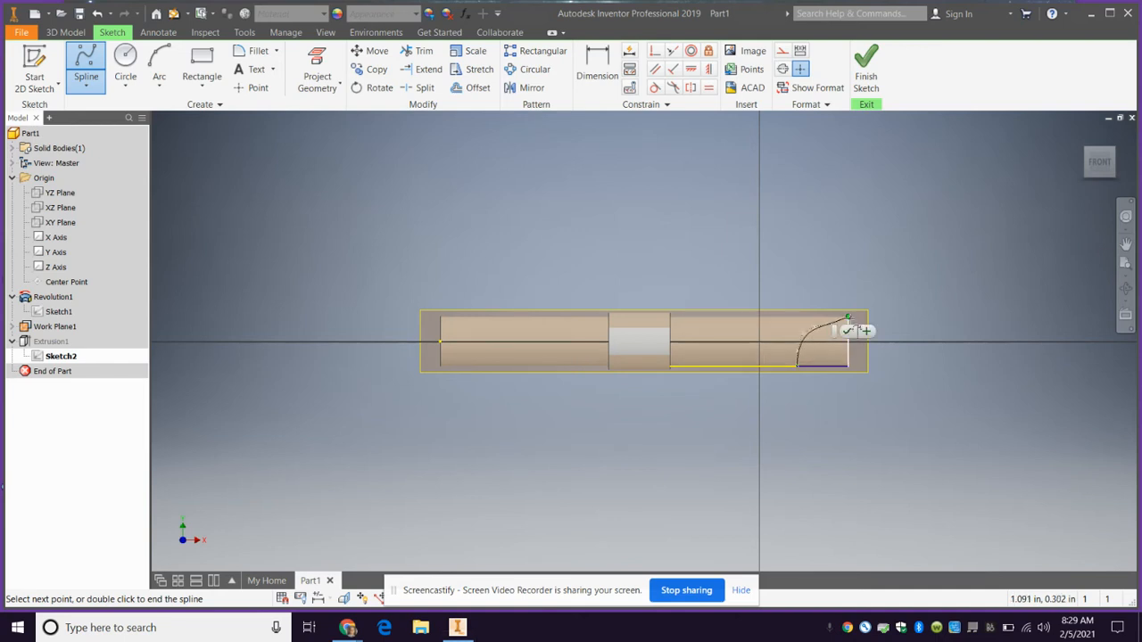
click(849, 318)
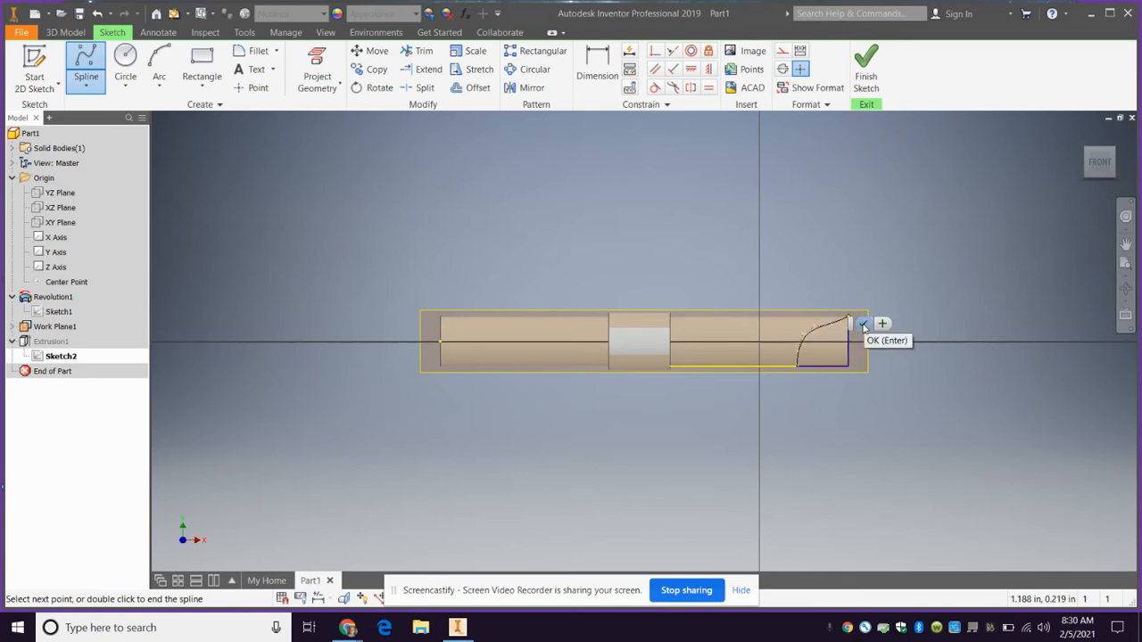
click(862, 324)
Reshape the spline into an S-curve by moving its lower endpoint and control vertices, and finish the sketch
scroll(812, 334, up, 5)
scroll(967, 314, down, 3)
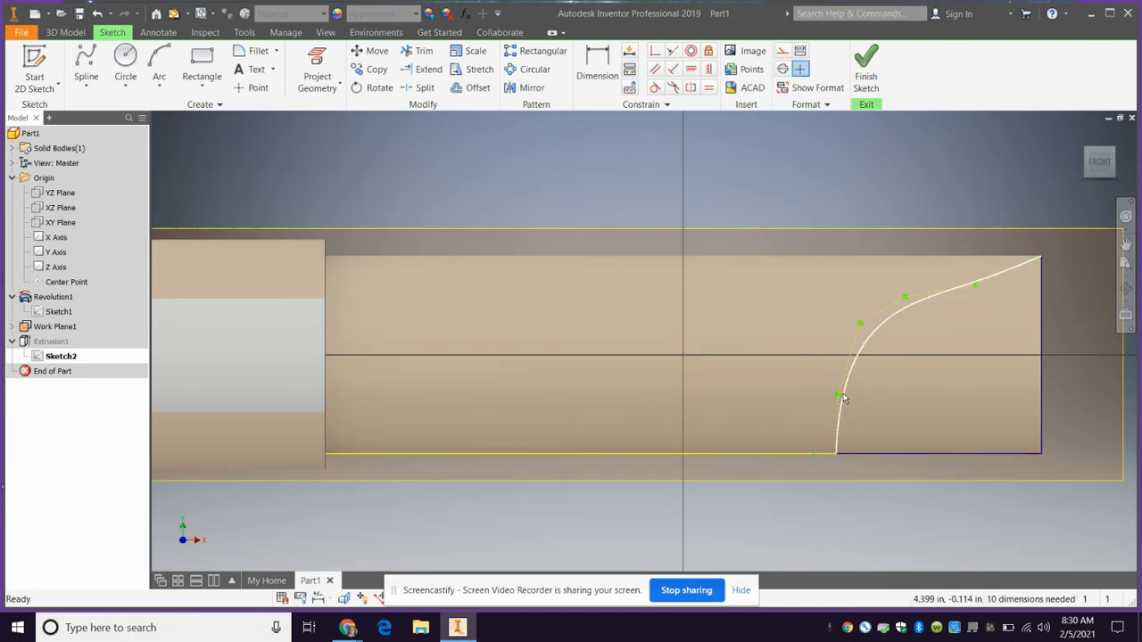
mouse_move(838, 454)
mouse_down()
mouse_move(813, 453)
mouse_move(819, 446)
mouse_up()
drag(839, 394, 813, 376)
drag(859, 323, 838, 315)
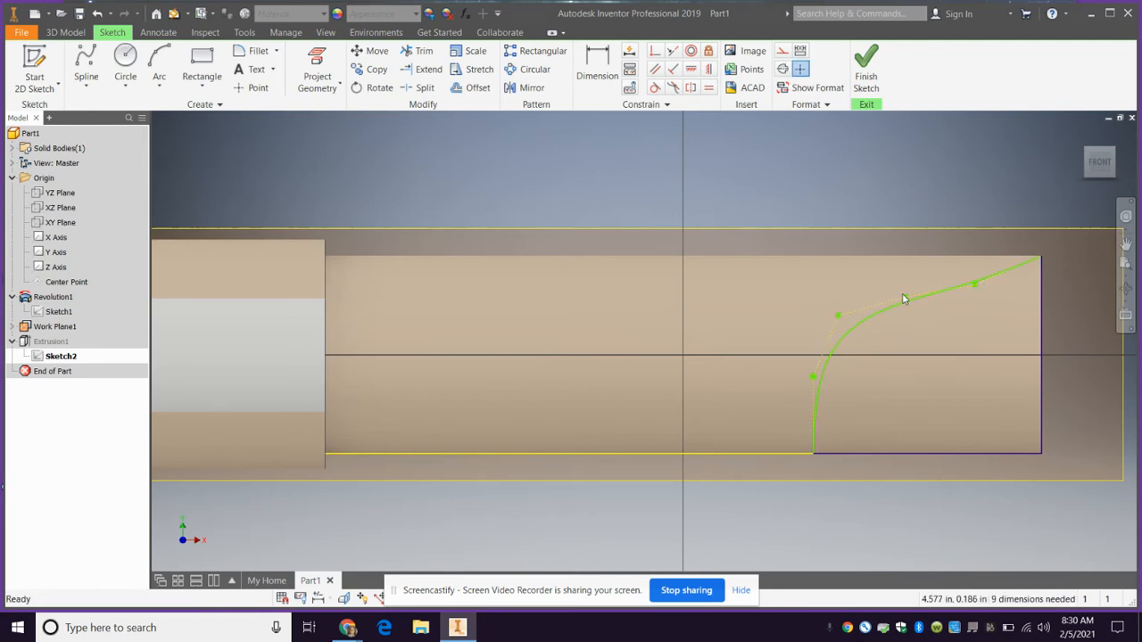
drag(903, 300, 862, 290)
drag(975, 286, 1034, 306)
drag(863, 309, 937, 304)
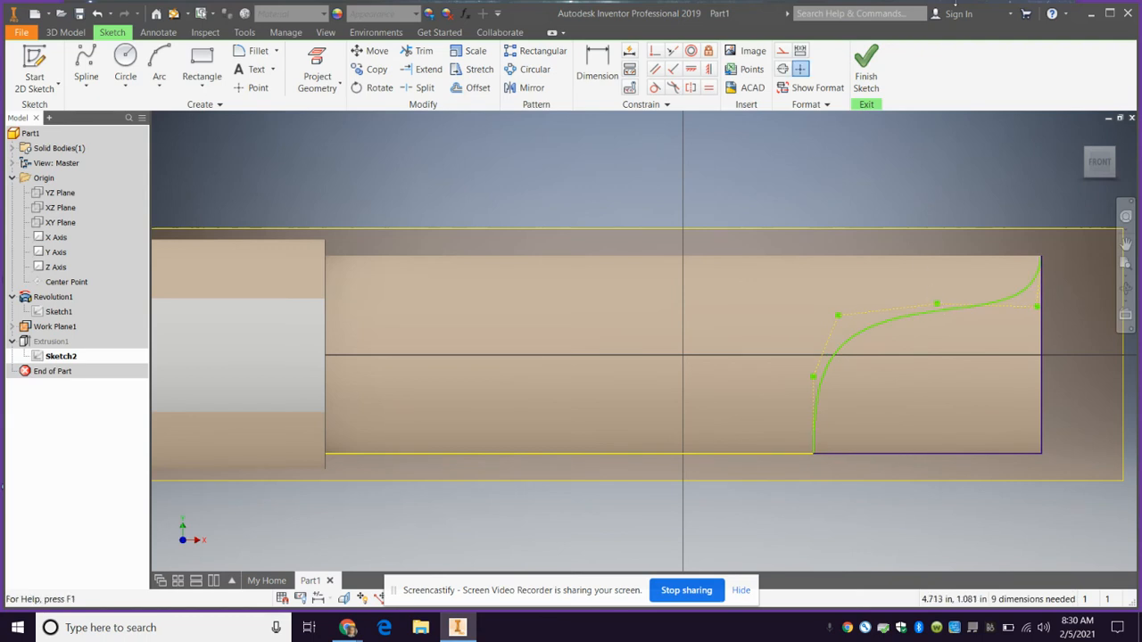
click(866, 71)
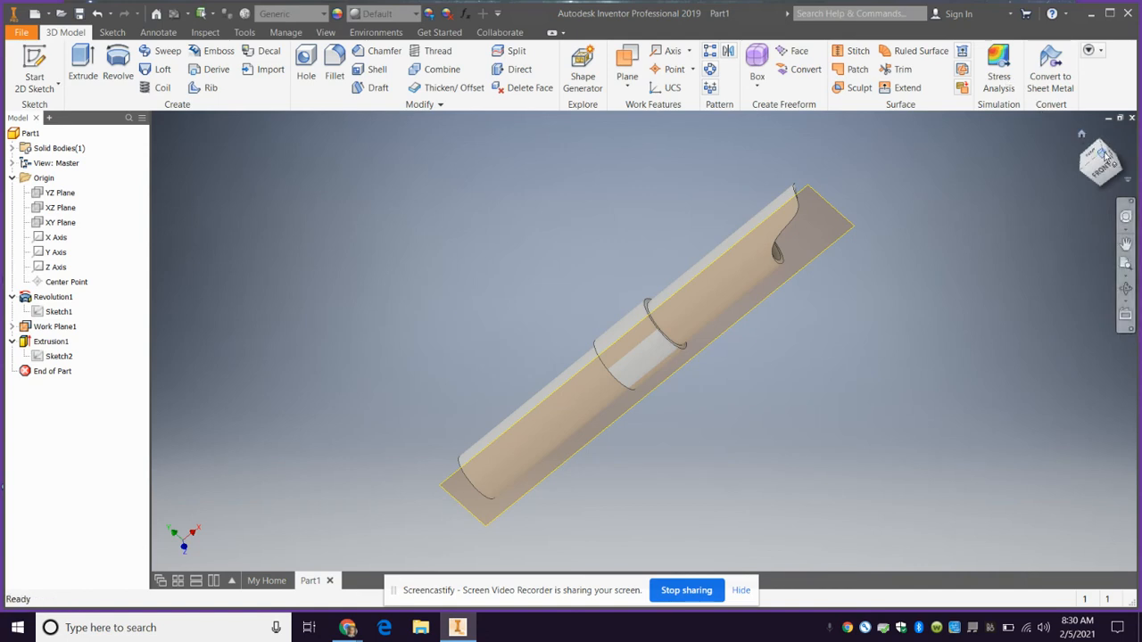
Hide Work Plane1 and orbit around the hilt to inspect the reshaped emitter opening
click(1102, 157)
drag(1043, 542, 737, 255)
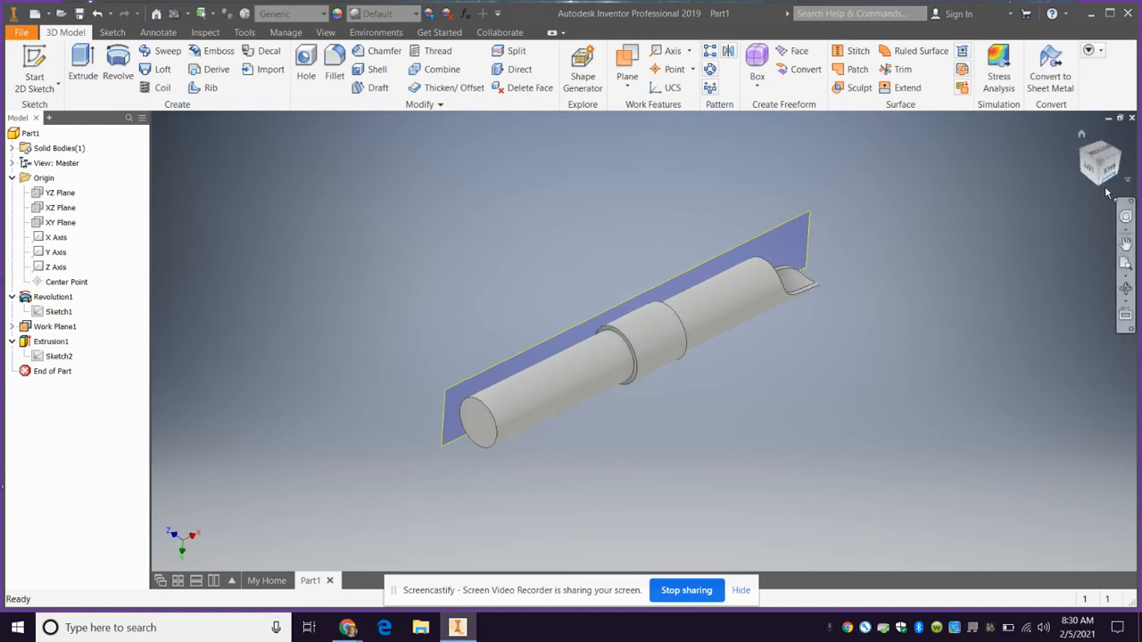
drag(1099, 162, 1044, 161)
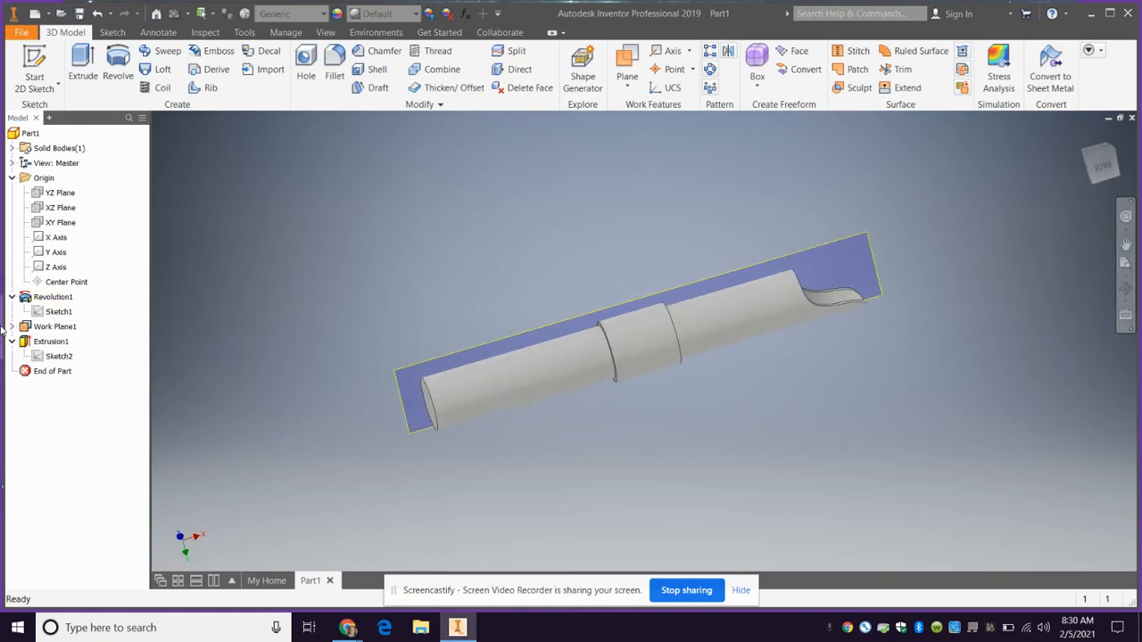
right_click(27, 326)
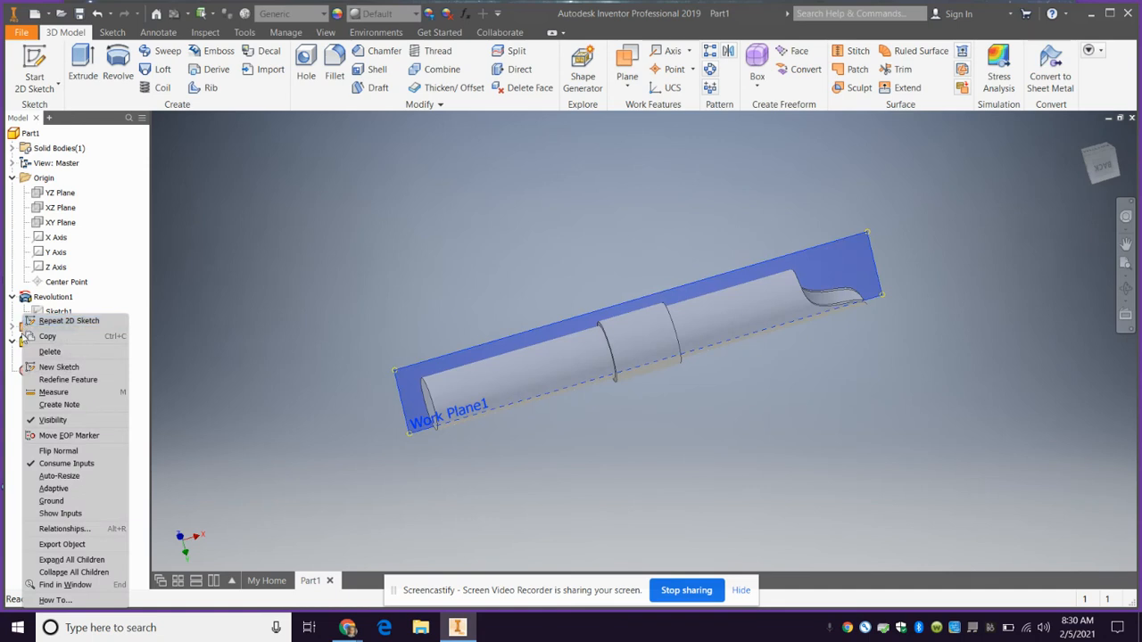
click(51, 419)
mouse_move(1112, 153)
mouse_down()
mouse_move(792, 120)
mouse_move(820, 190)
mouse_move(786, 228)
mouse_up()
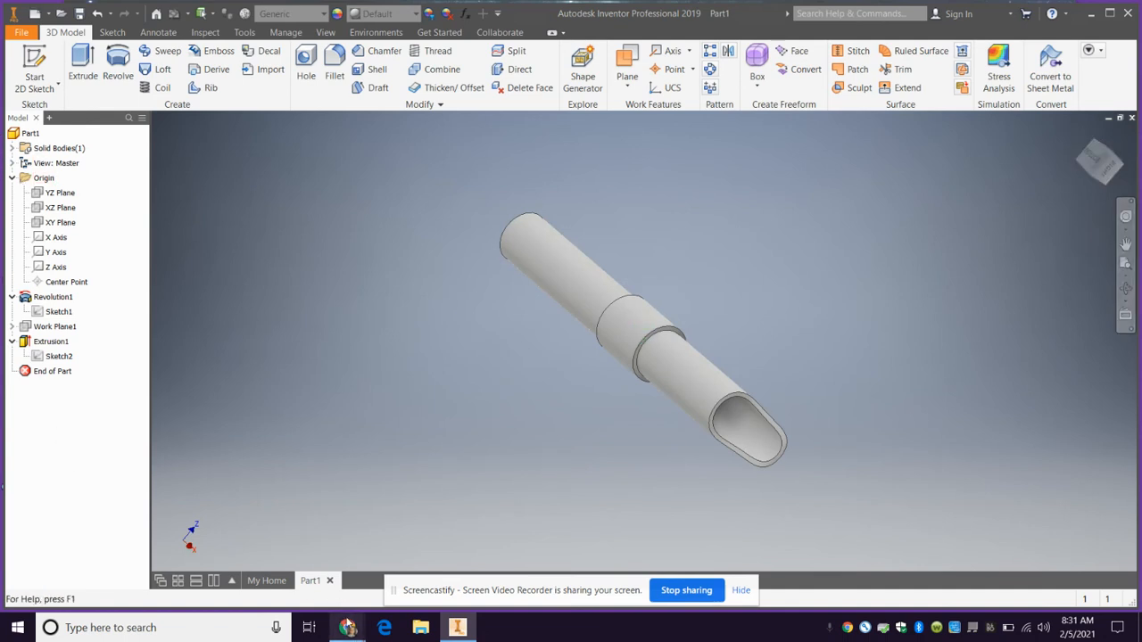
Compare the hilt with the lightsaber reference image in Chrome and return to Inventor
mouse_move(348, 627)
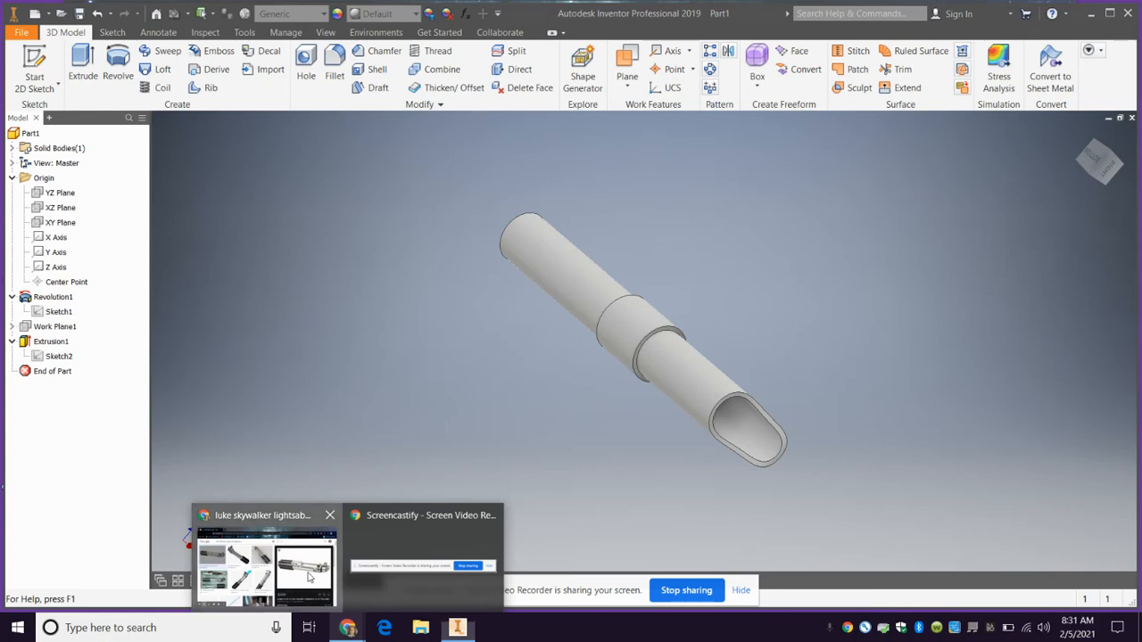
click(267, 557)
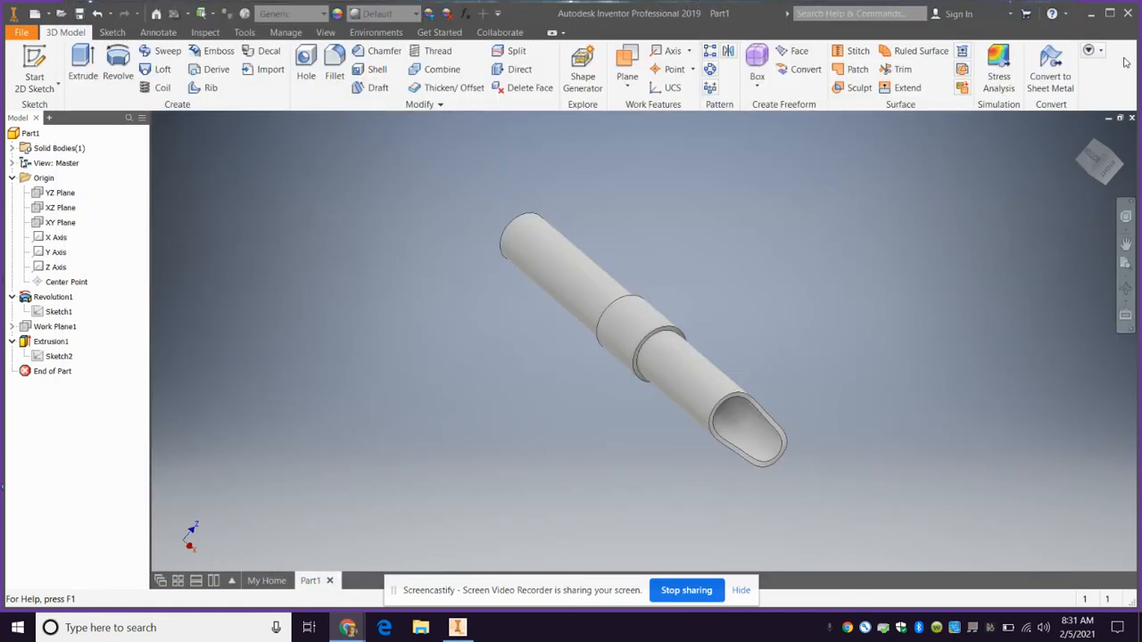
click(1122, 64)
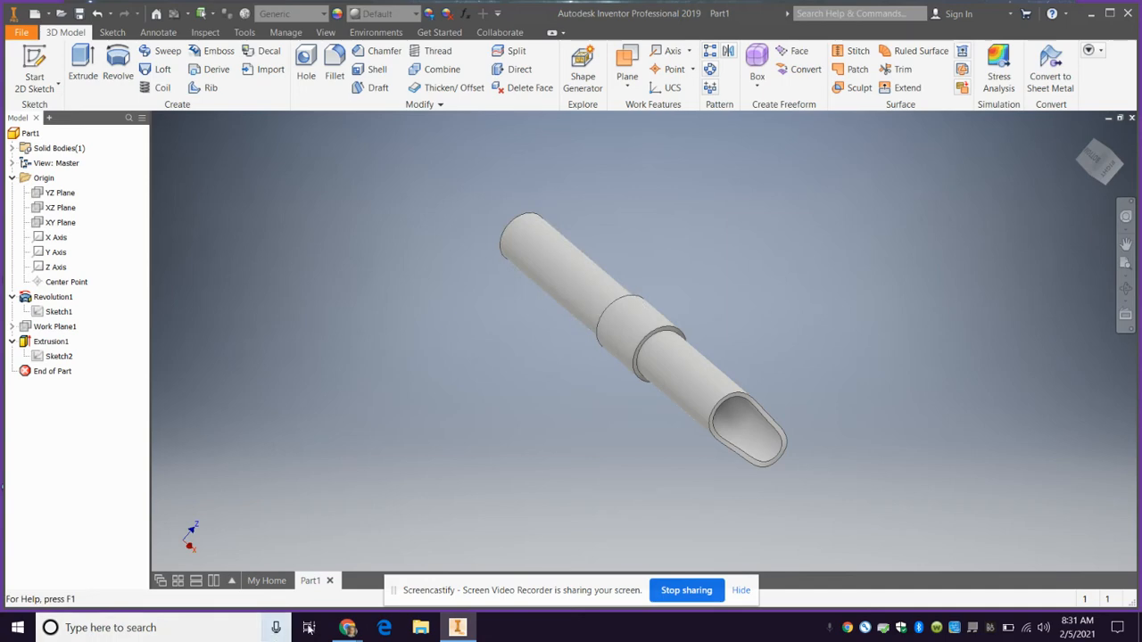
mouse_move(348, 628)
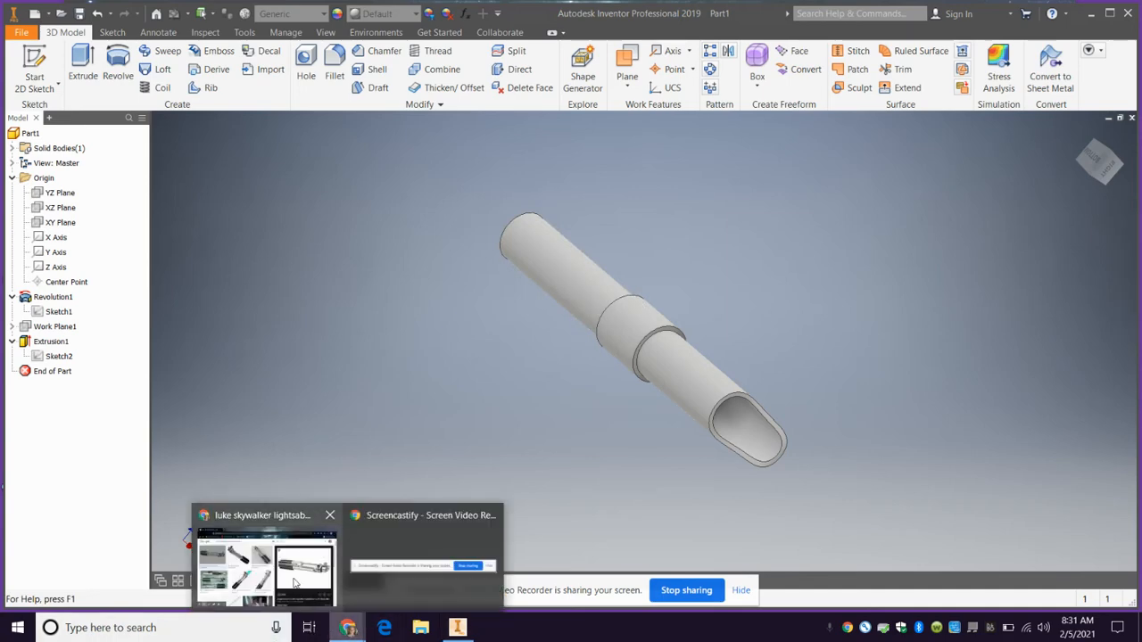
mouse_move(295, 583)
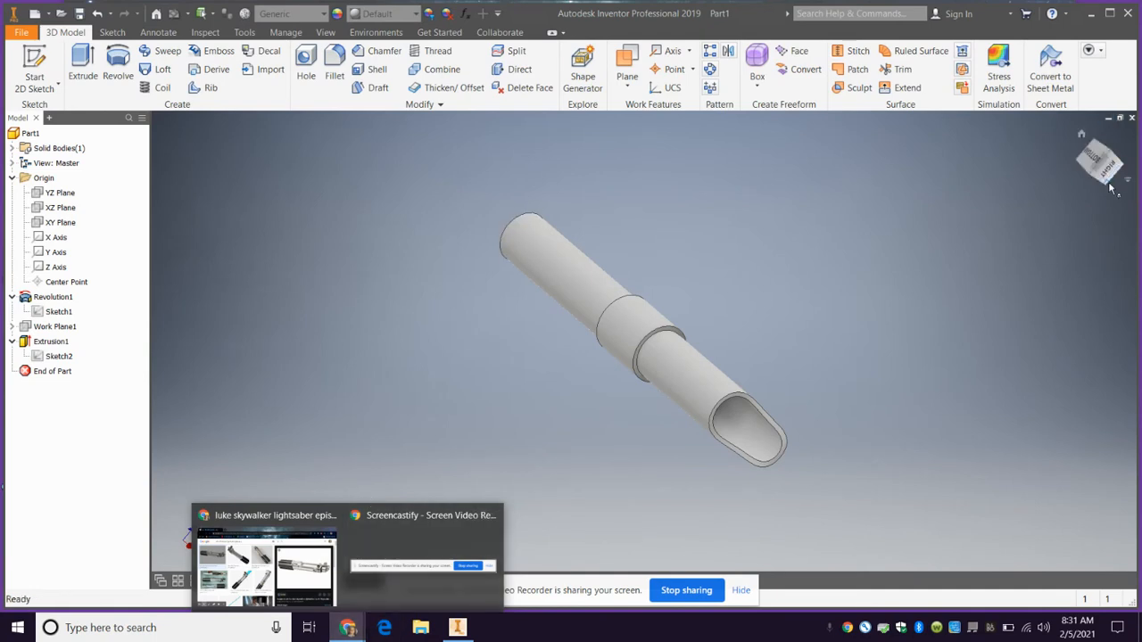
Create a work plane offset -0.1 in from the tube's closed end face and view that end straight on
mouse_move(1092, 177)
mouse_down()
mouse_move(163, 131)
mouse_move(255, 557)
mouse_move(248, 177)
mouse_move(1063, 271)
mouse_move(1032, 287)
mouse_move(1035, 374)
mouse_up()
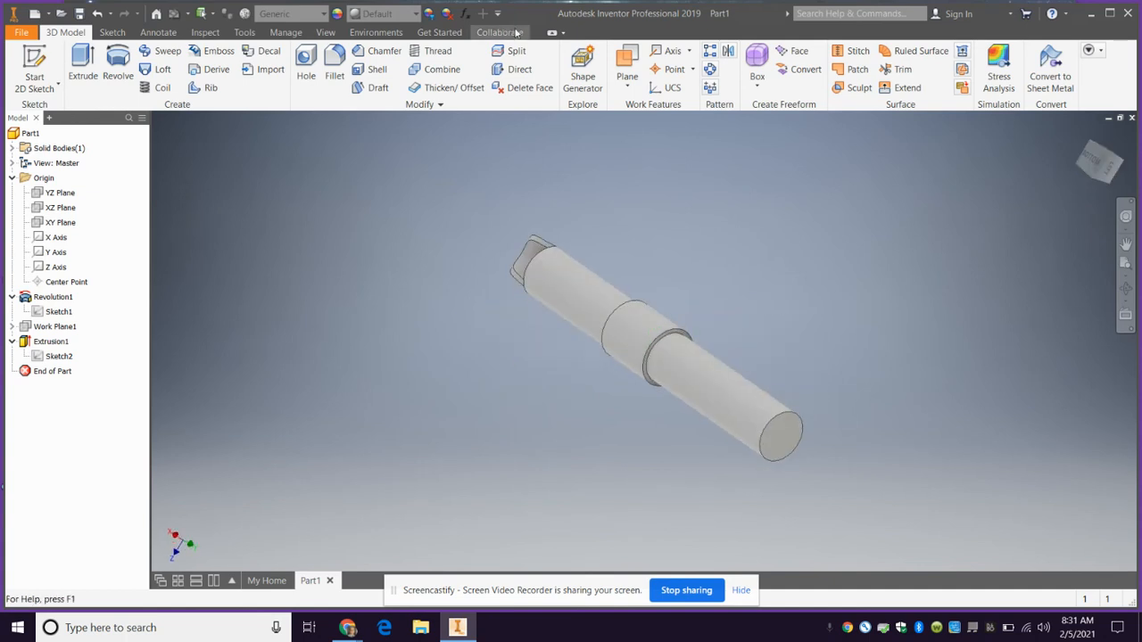
click(627, 78)
click(669, 144)
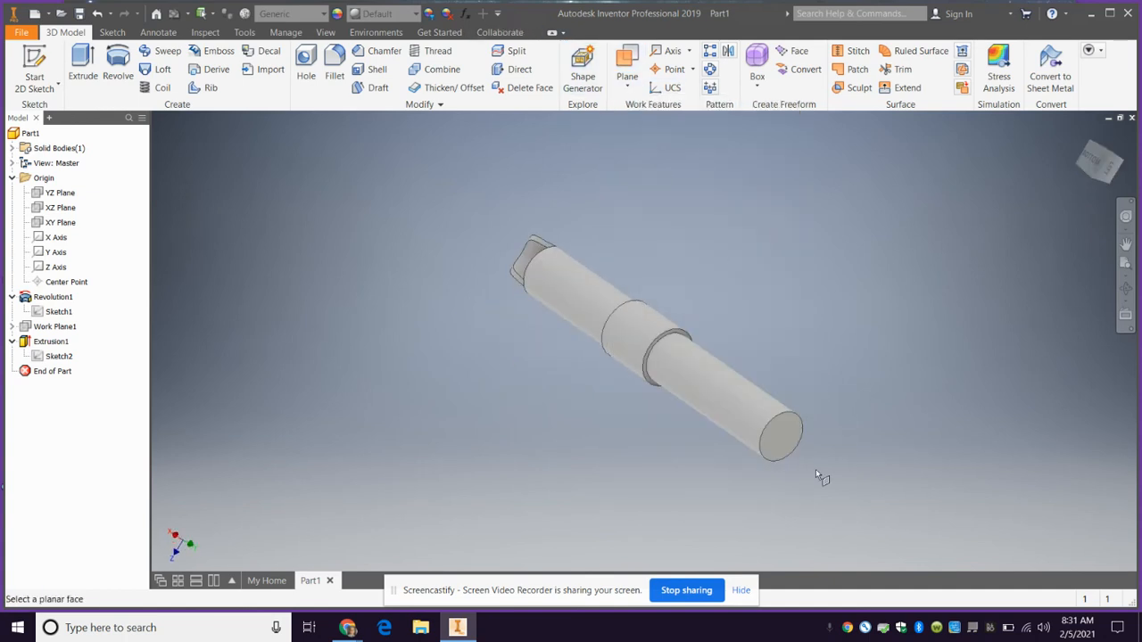
click(789, 437)
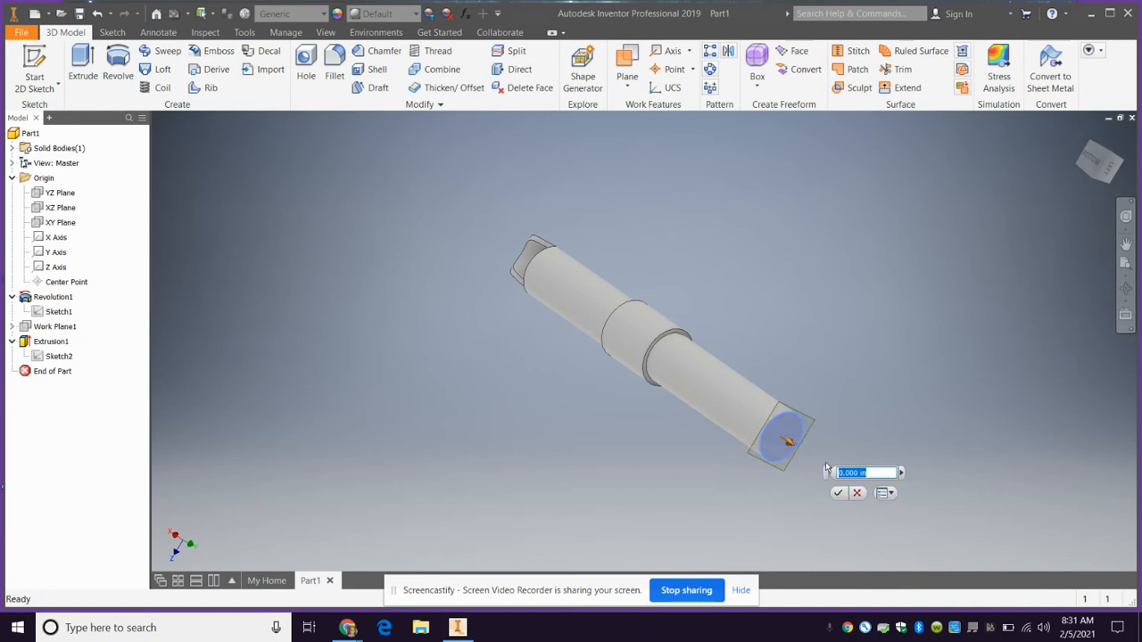
key(BackSpace)
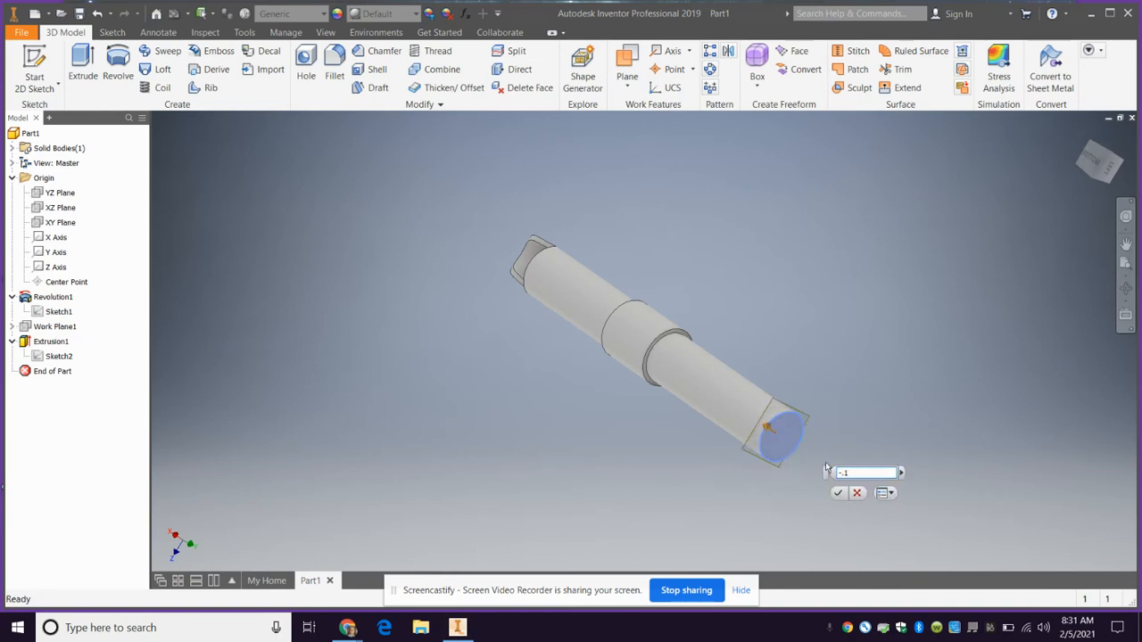
click(837, 493)
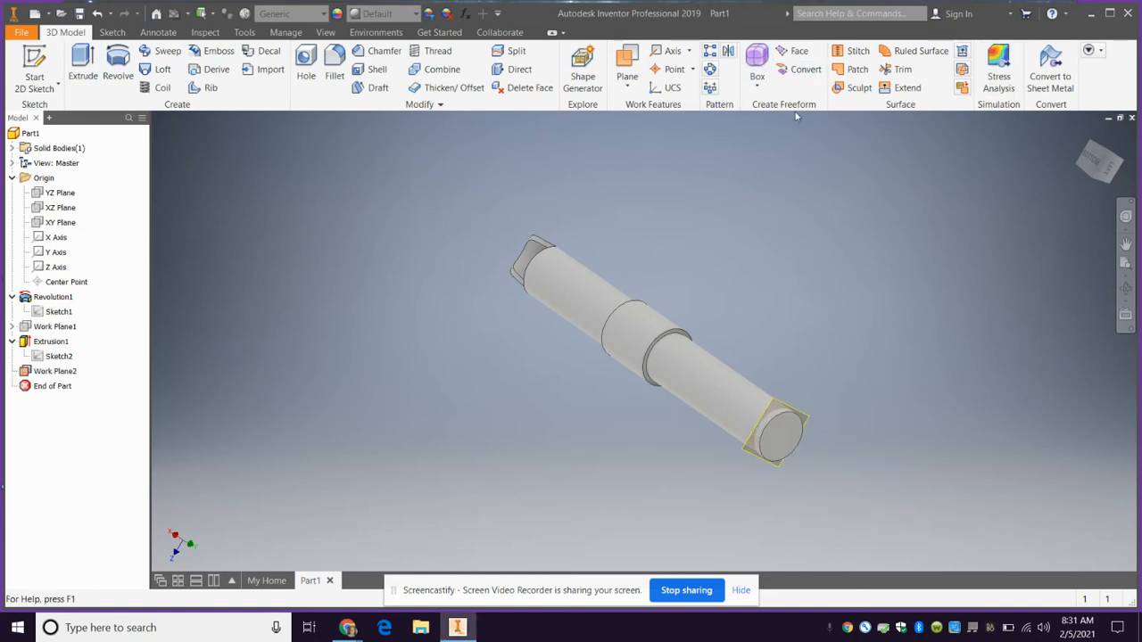
click(1110, 172)
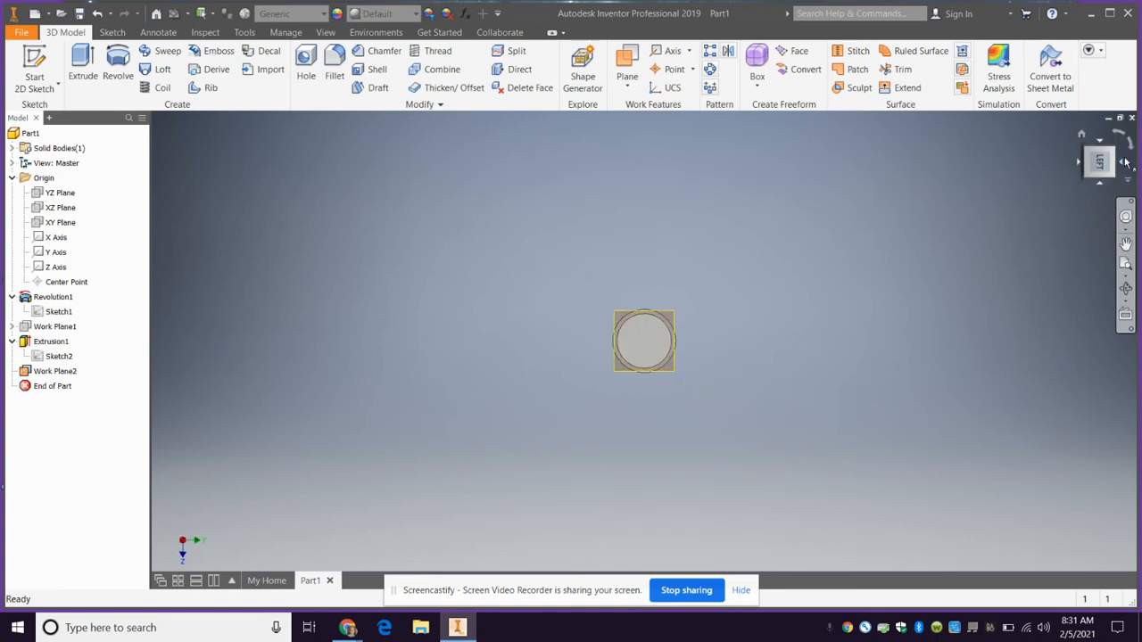
click(1131, 148)
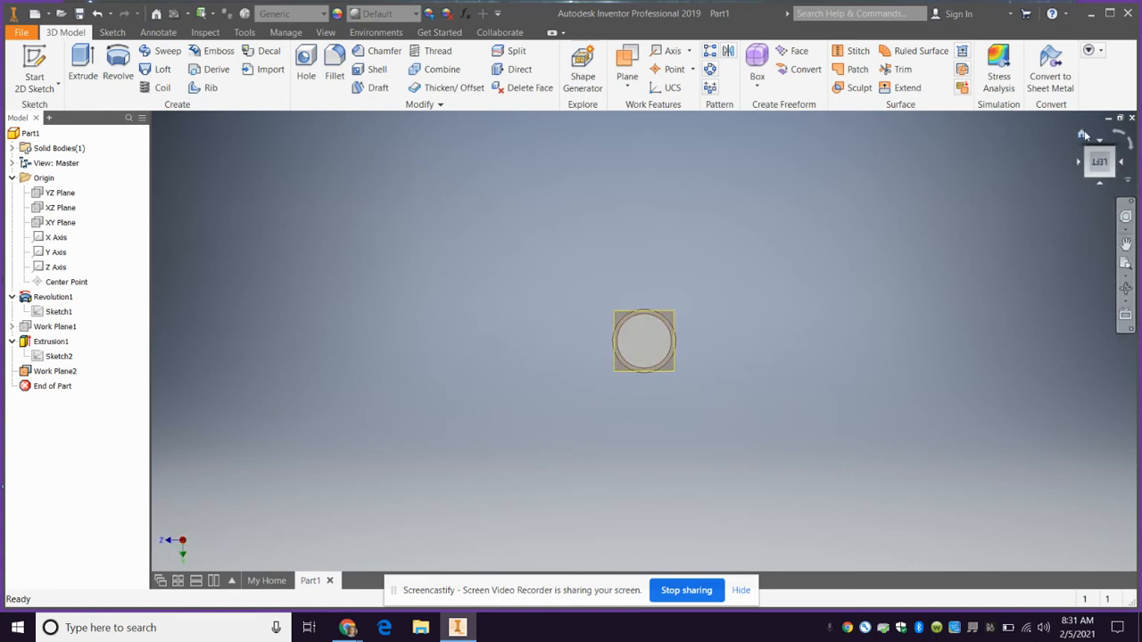
Start a 2D sketch on the offset work plane near the tube's closed end
drag(1096, 158, 1100, 200)
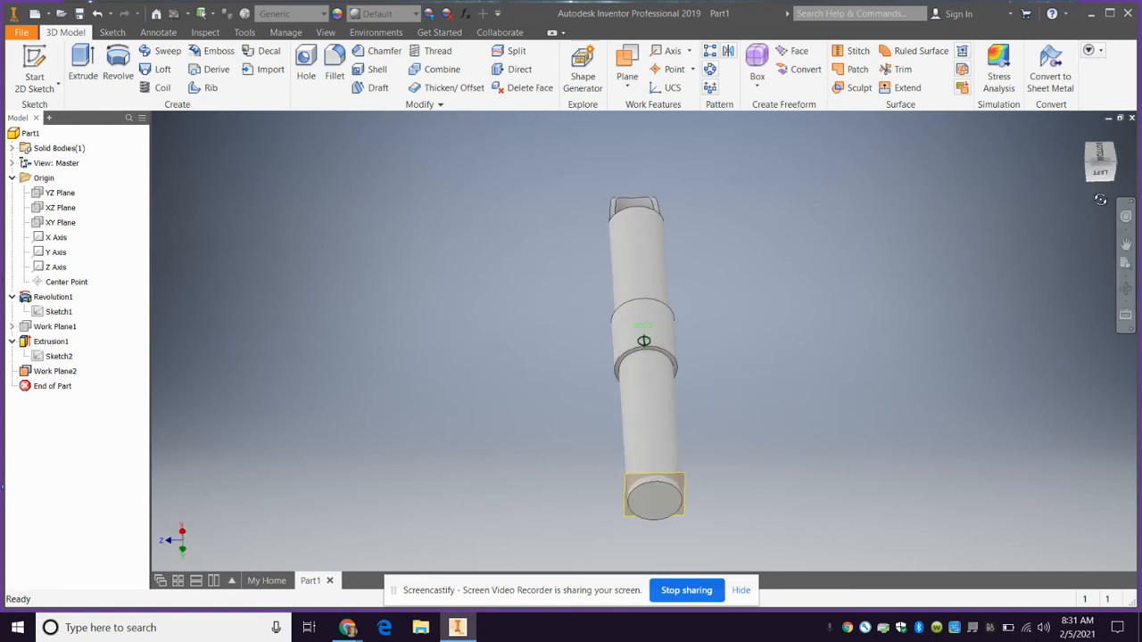
click(1102, 171)
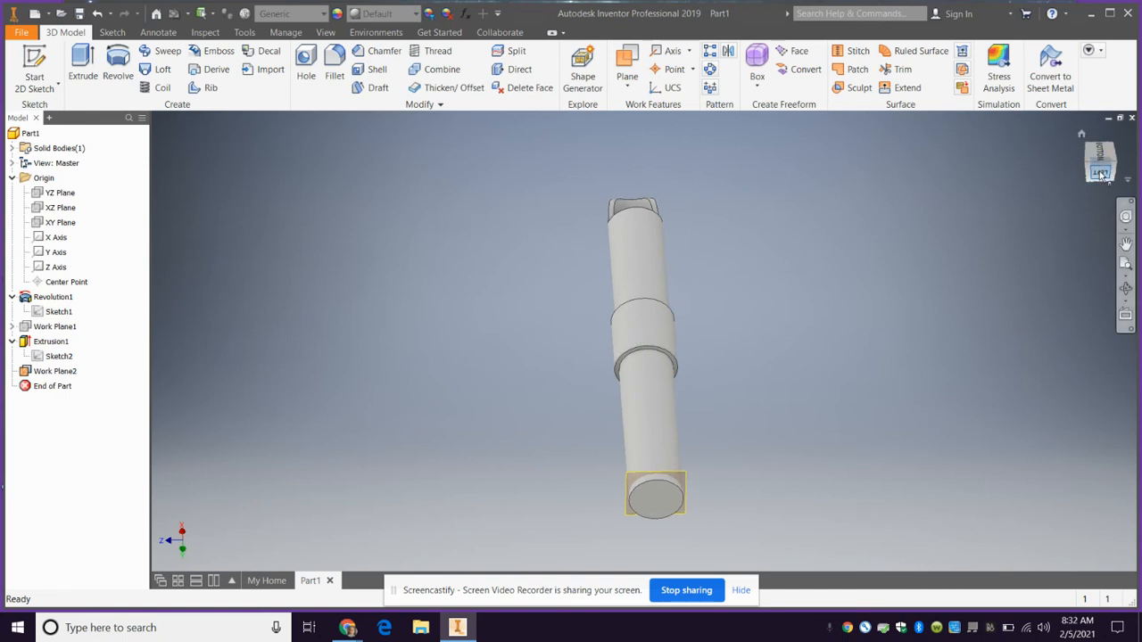
scroll(642, 302, up, 5)
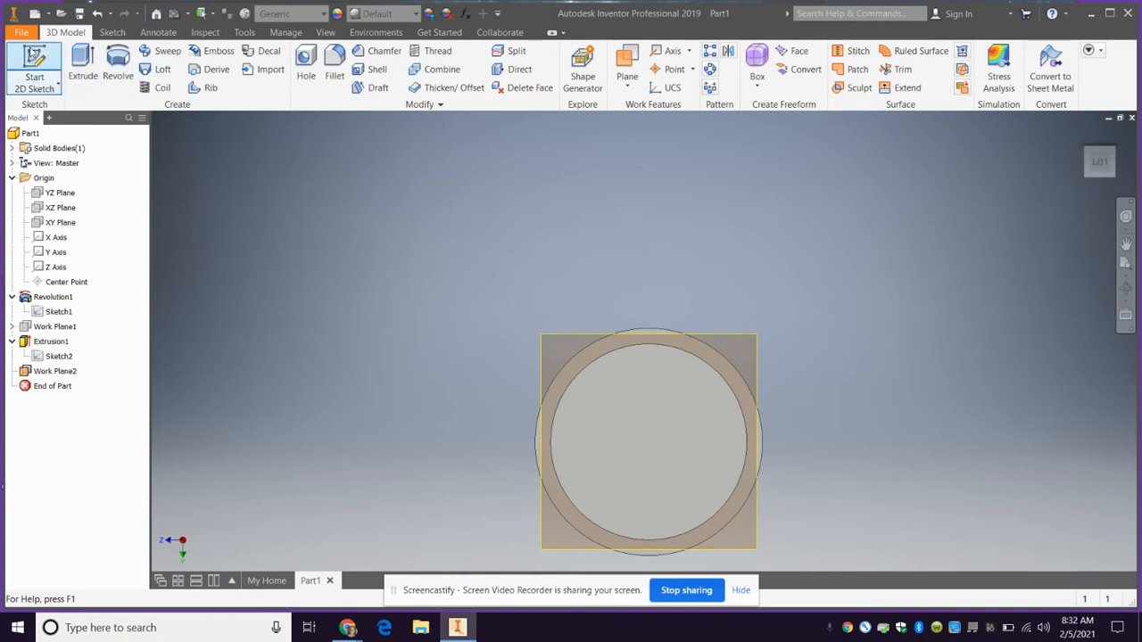
click(27, 58)
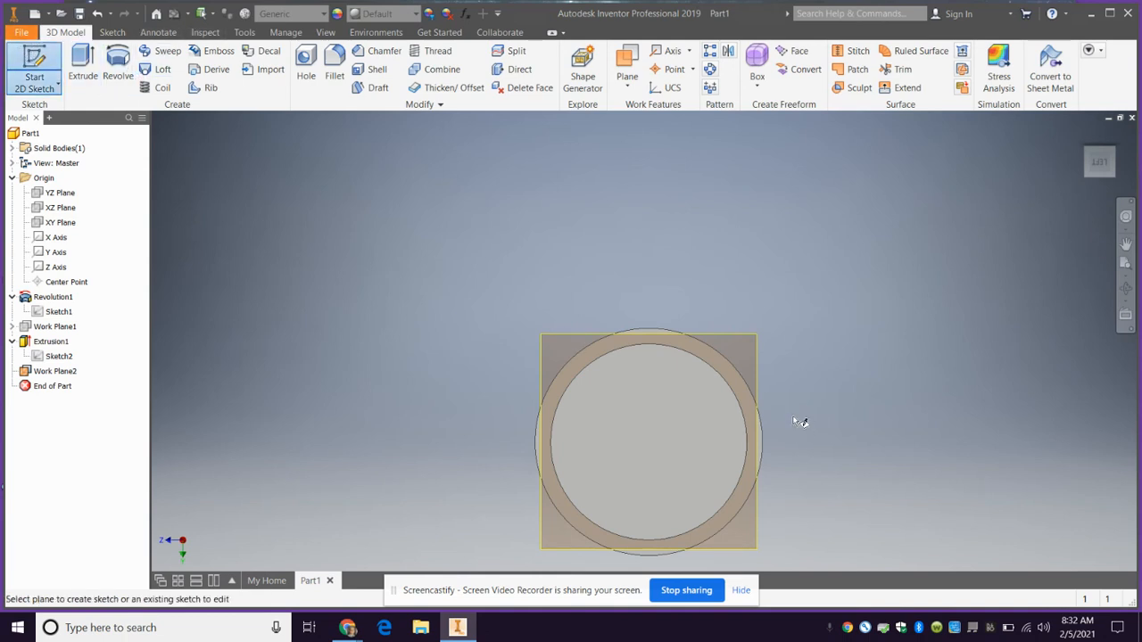
click(718, 330)
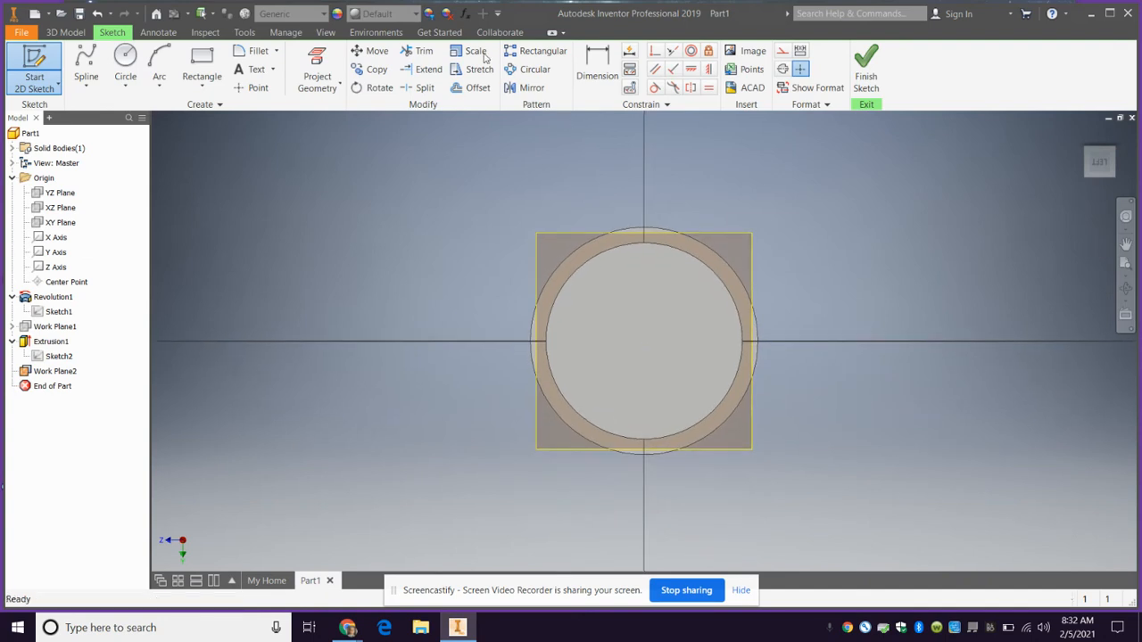
Set the model's visual style to Shaded with Hidden Edges
click(329, 34)
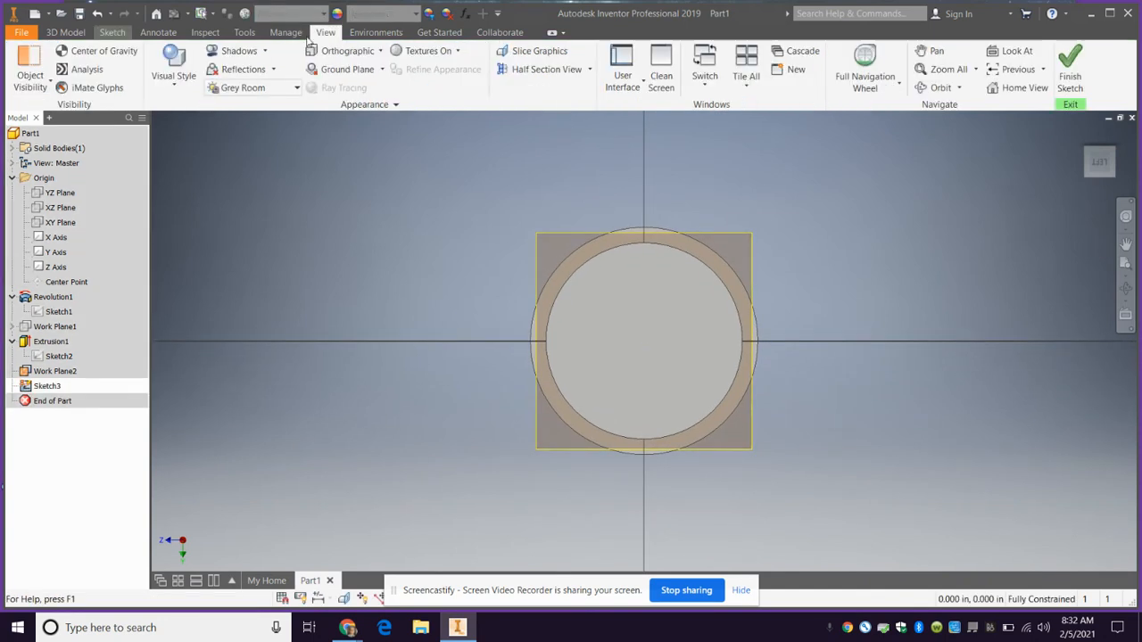
click(173, 70)
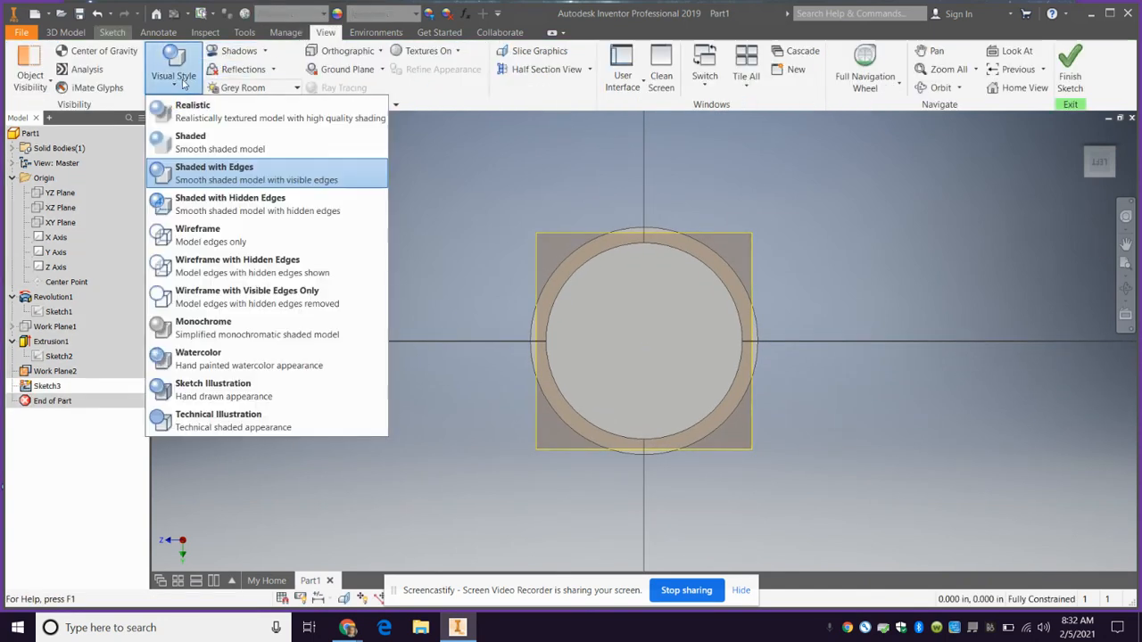
click(189, 205)
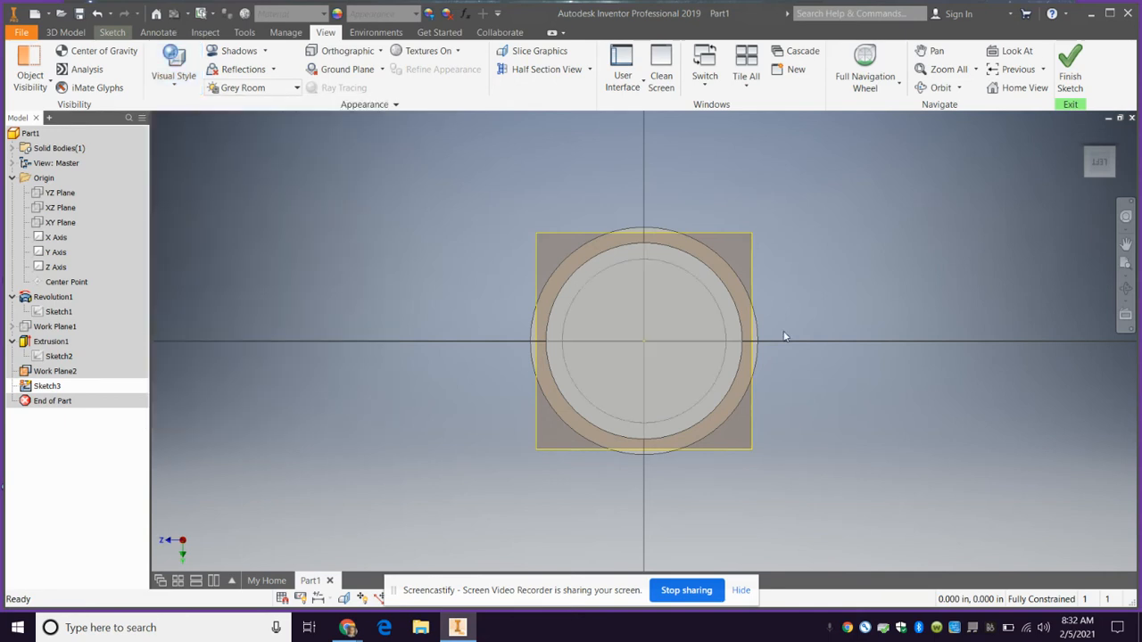
click(59, 33)
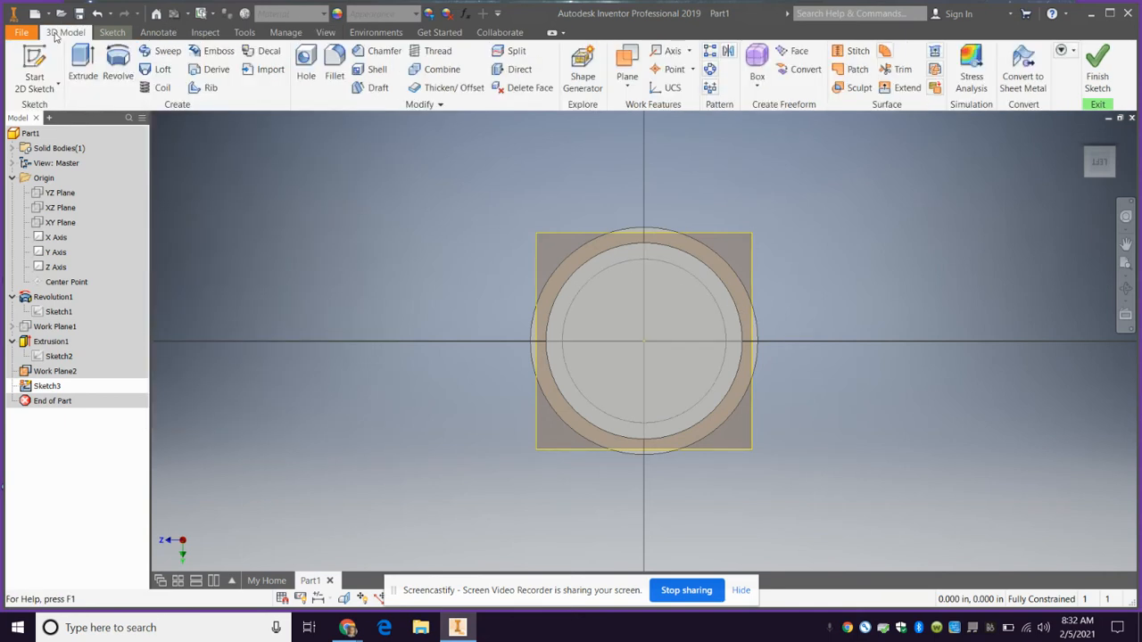
click(45, 80)
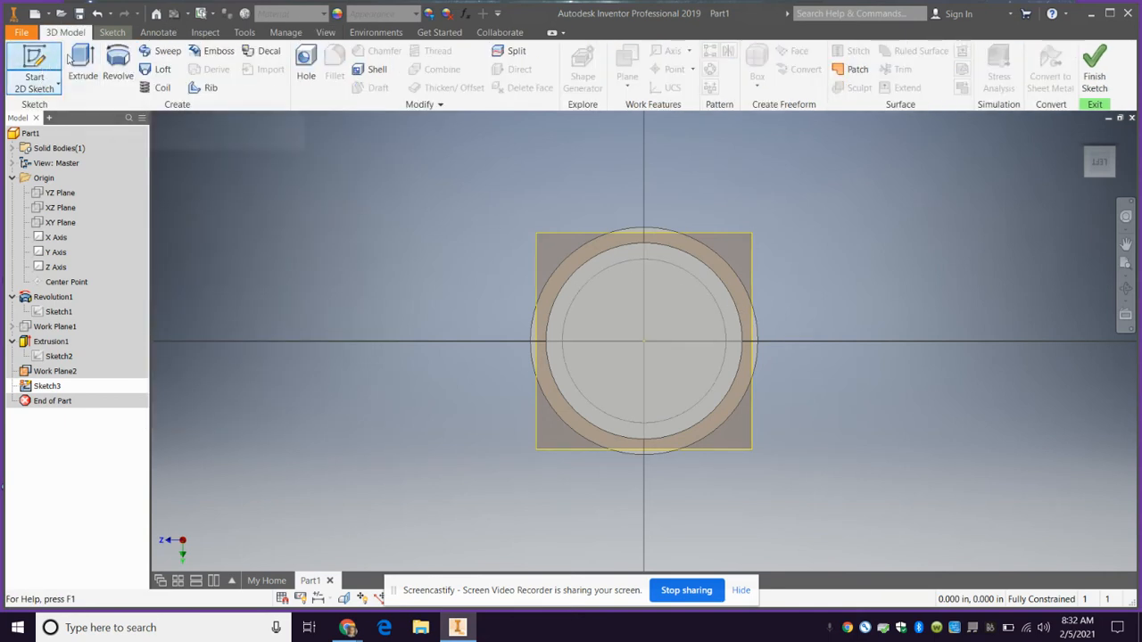
Draw a two-point center rectangle about 0.162 by 0.077 in, centered on the topmost point of the tube's end circle
click(111, 33)
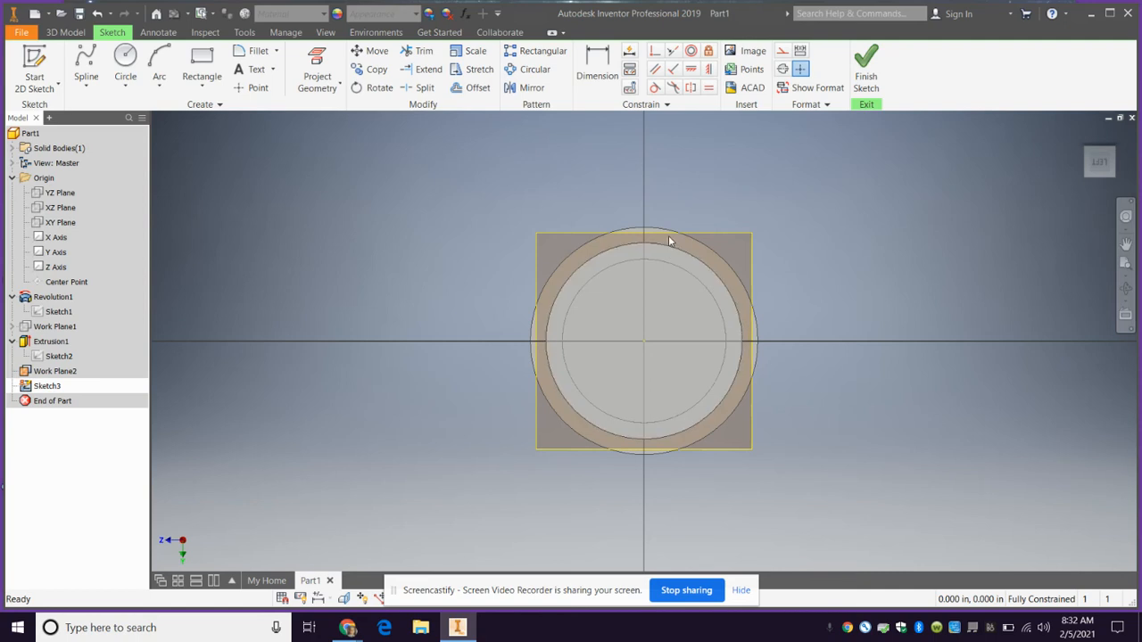
click(202, 83)
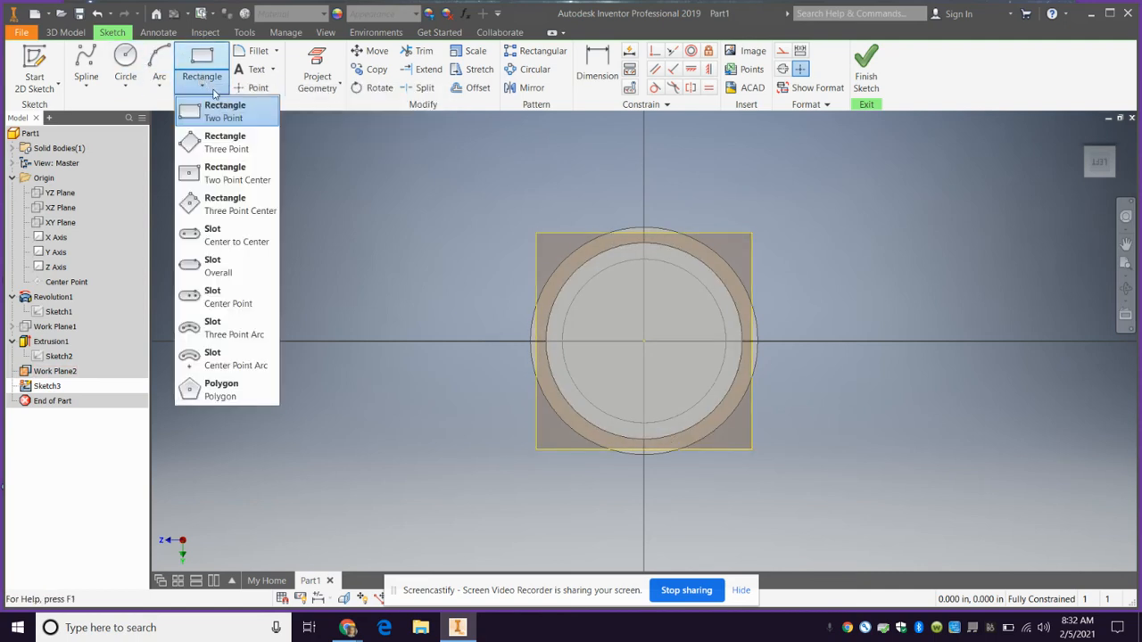
click(224, 182)
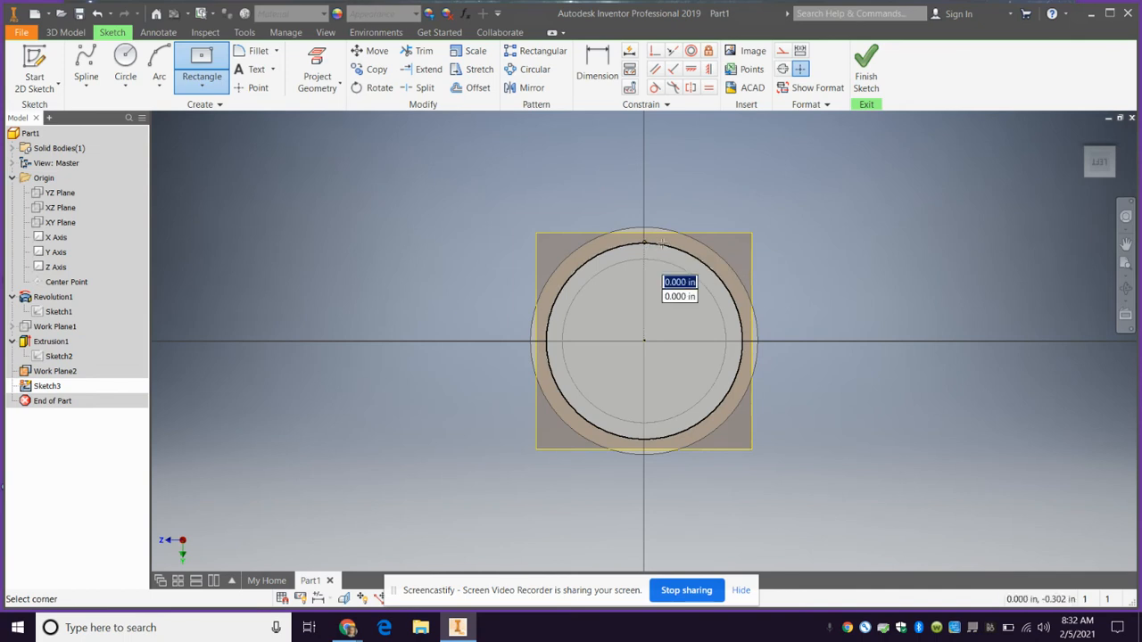
click(644, 243)
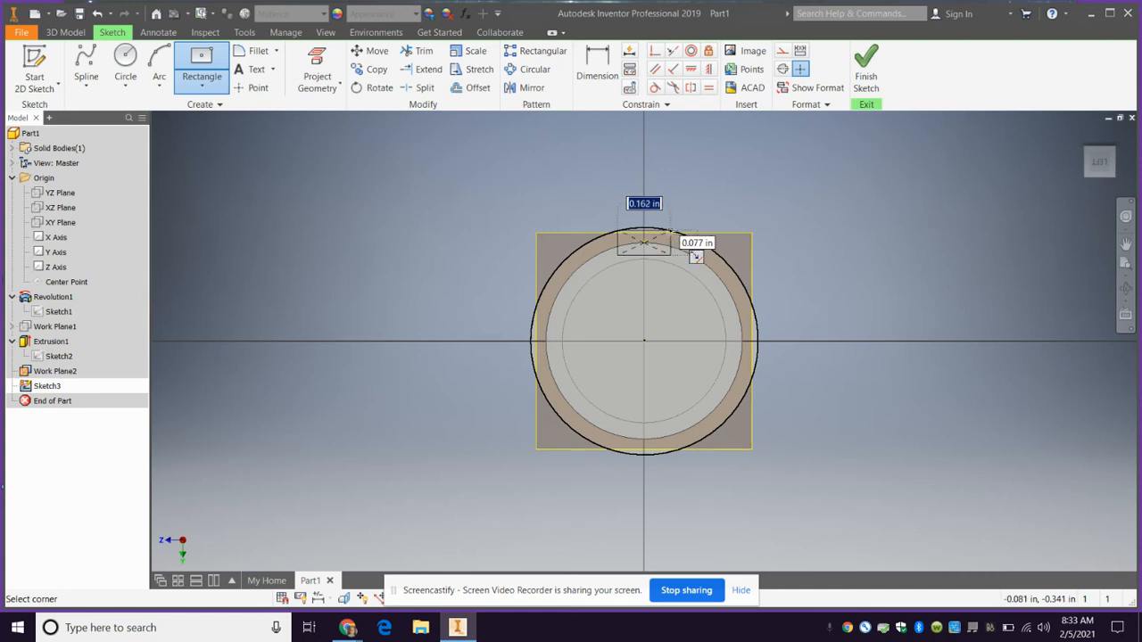
click(671, 255)
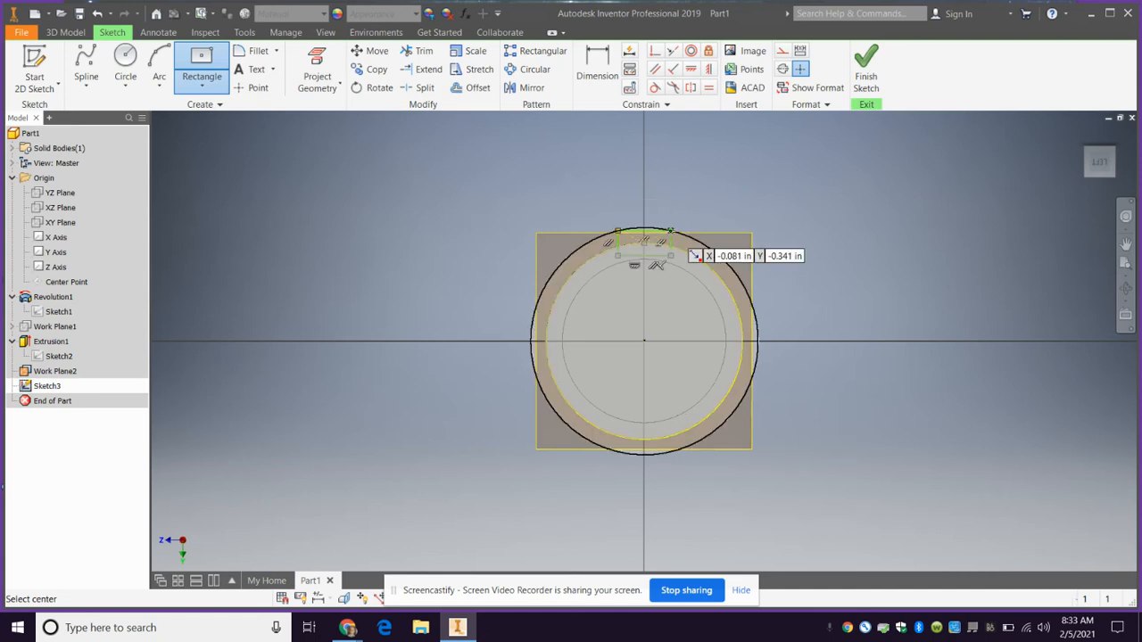
Draw a narrow upright center rectangle about 0.051 by 0.111 in, centered on the topmost point of the larger collar circle
click(204, 61)
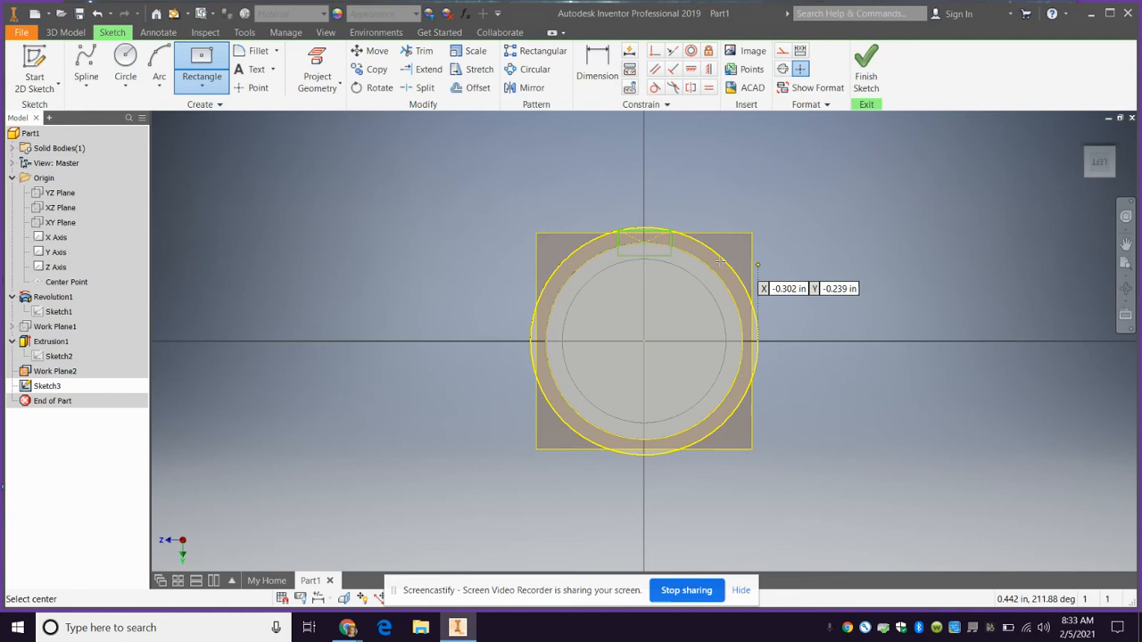
click(644, 230)
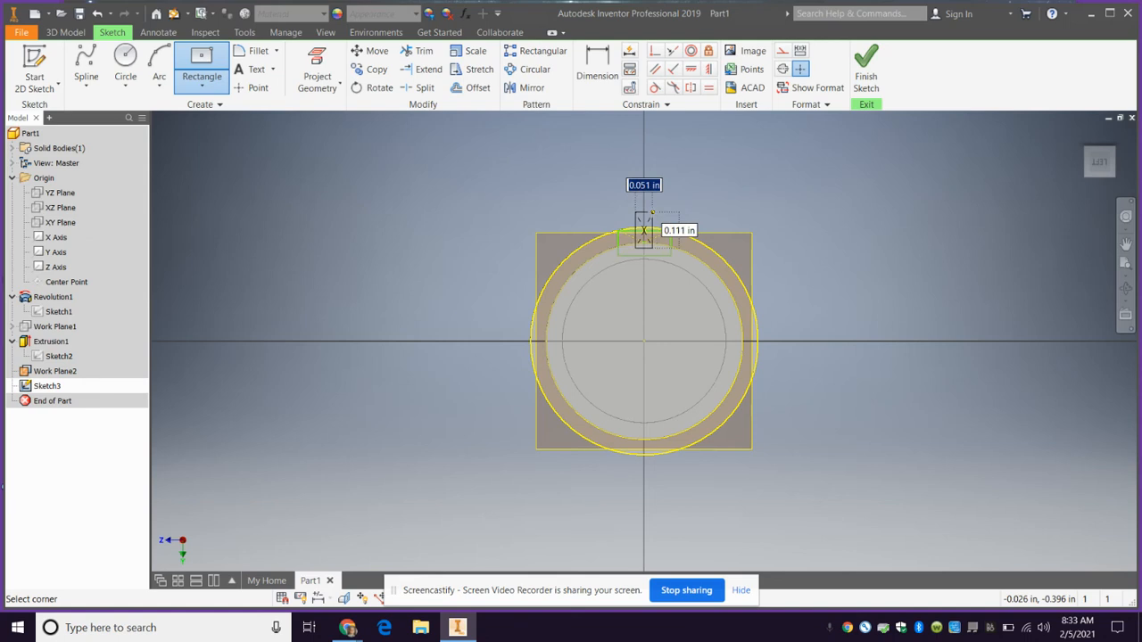
click(652, 212)
Trim the overlapping lines of the two rectangles into a single inverted-T profile and finish the sketch
scroll(651, 242, up, 3)
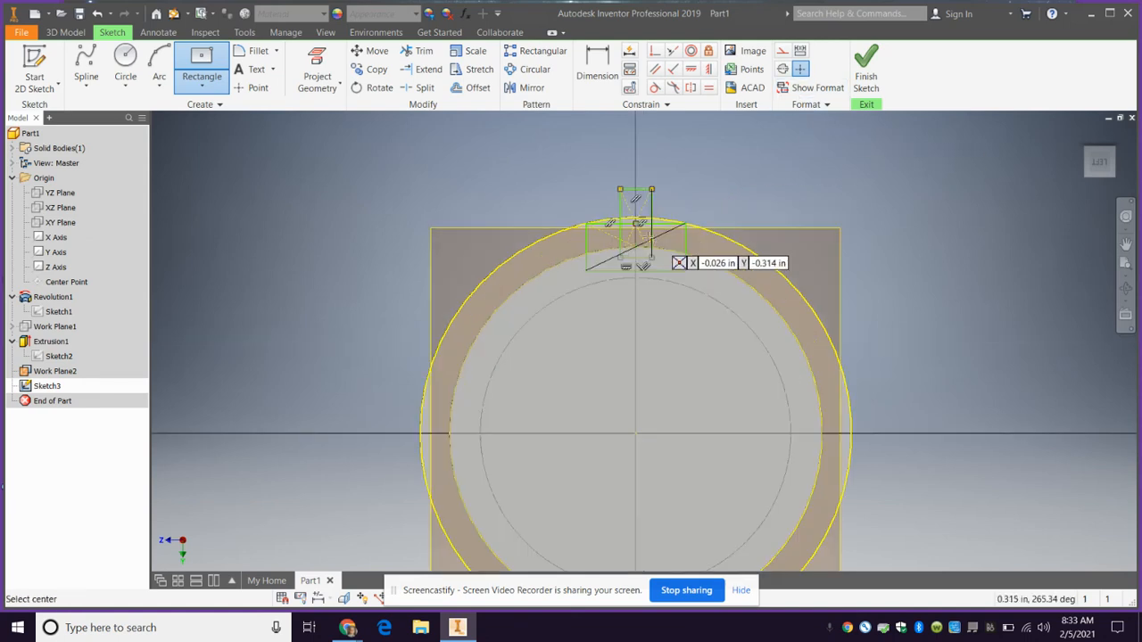
click(419, 51)
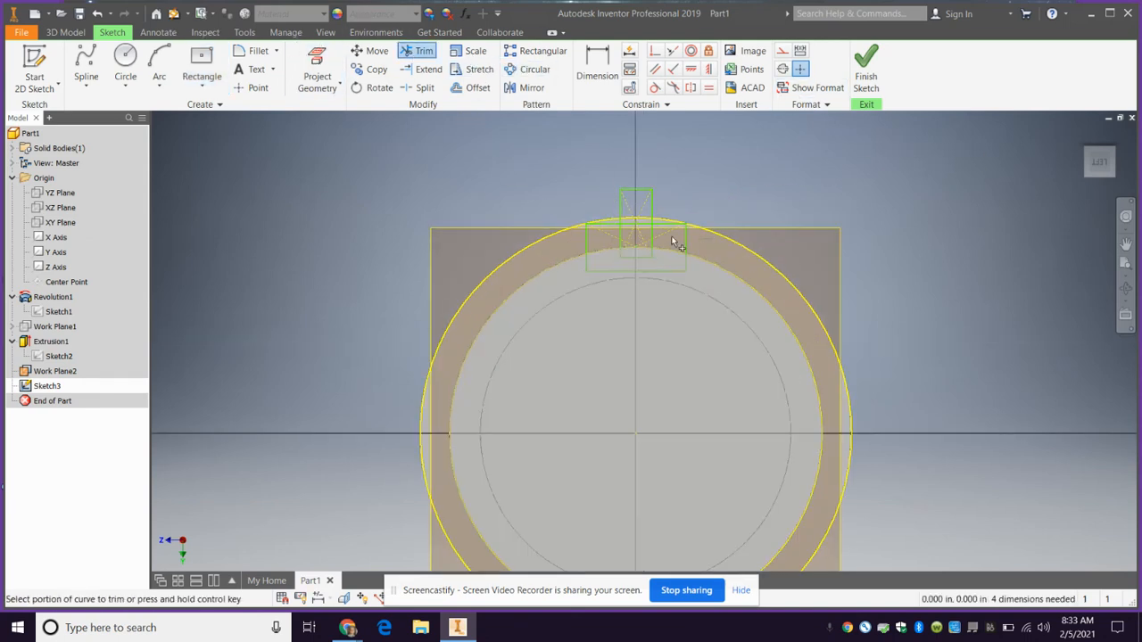
click(622, 242)
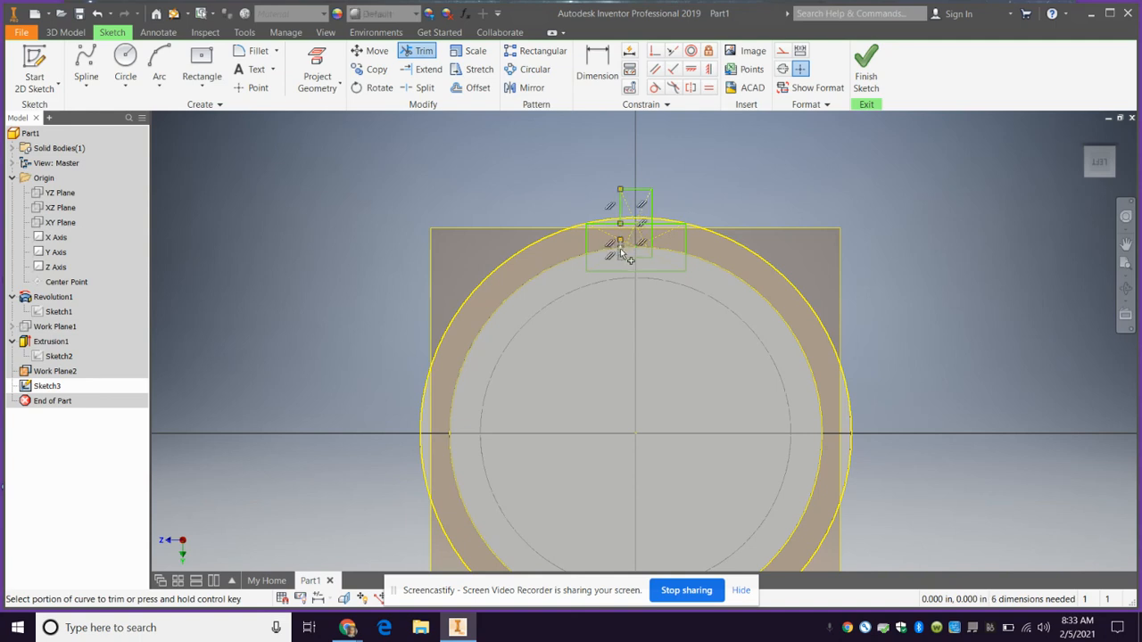
click(637, 260)
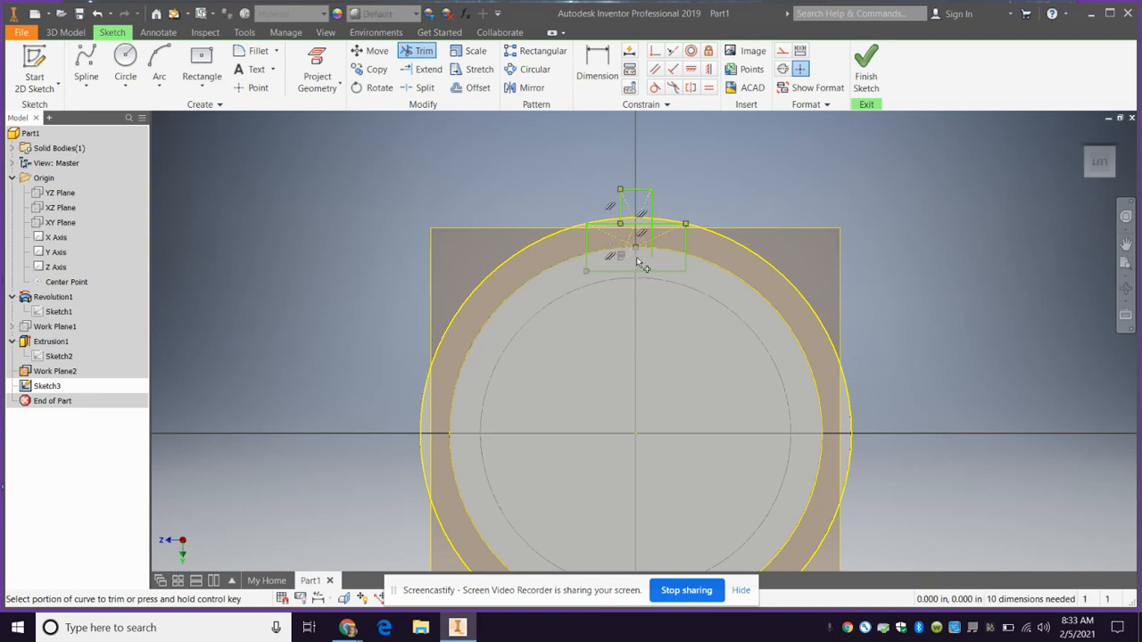
click(652, 254)
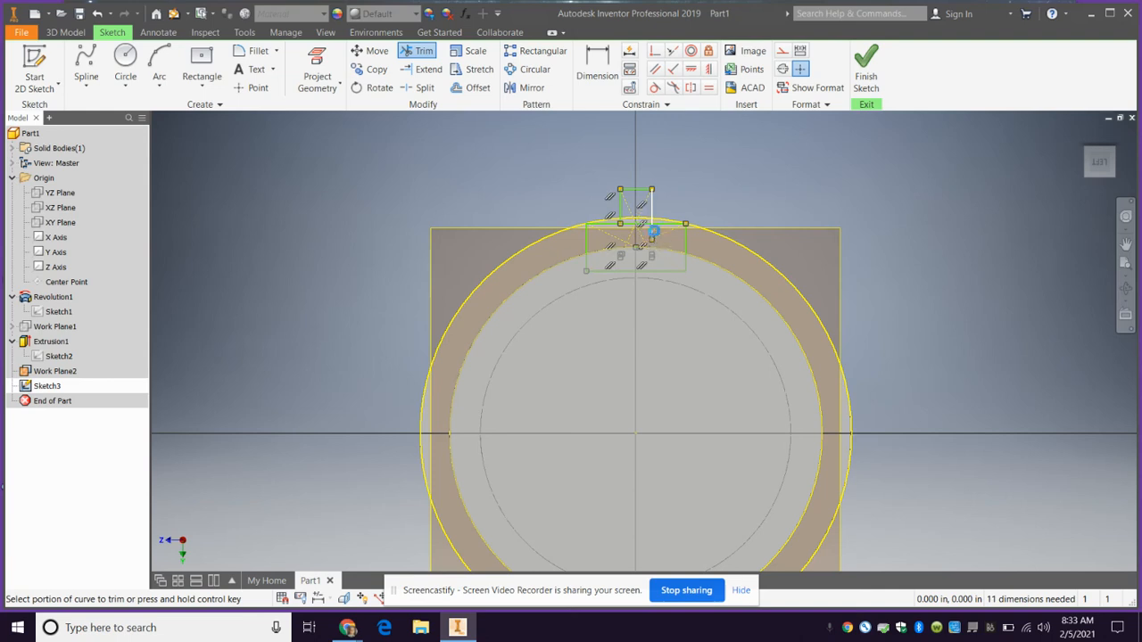
click(637, 225)
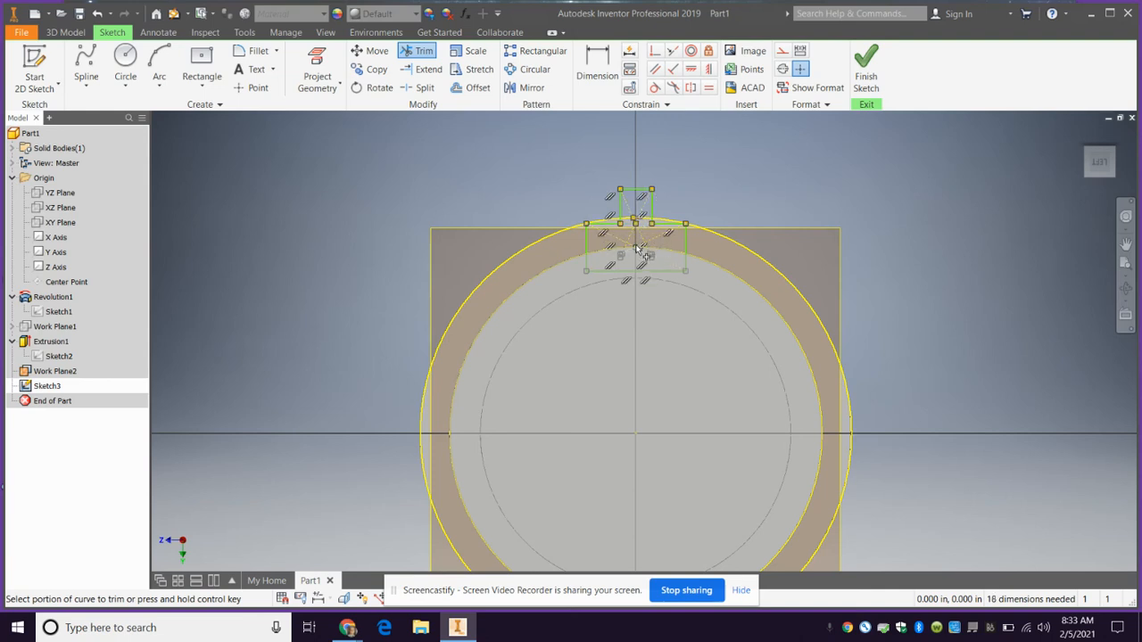
click(629, 252)
click(865, 71)
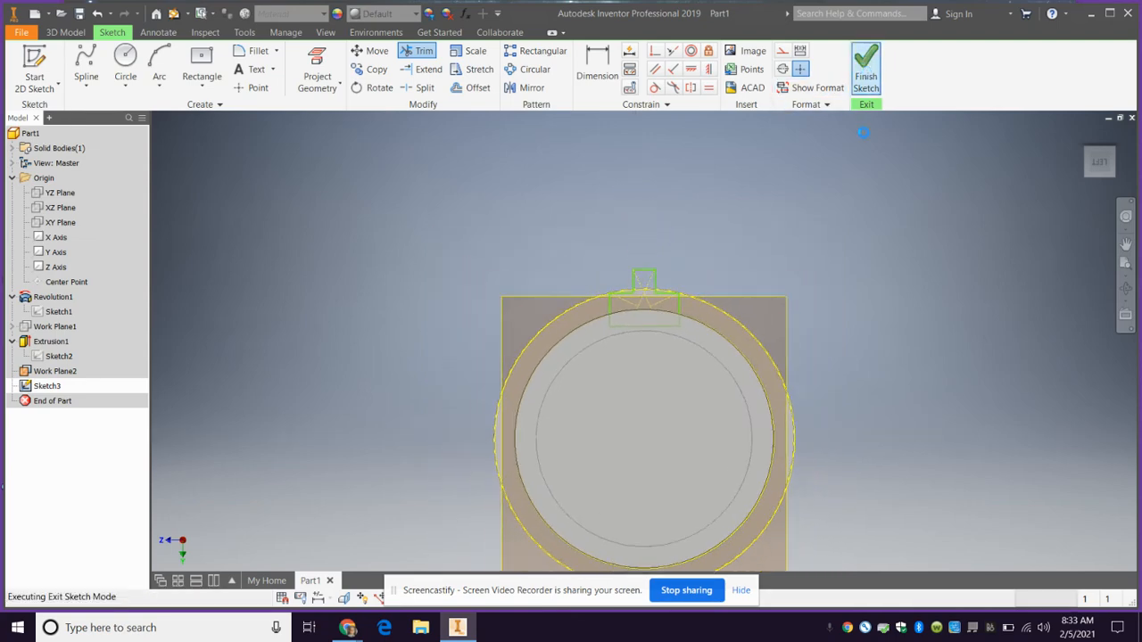
Extrude the inverted-T profile, directing it from the work plane along the tube toward the middle collar
click(1088, 158)
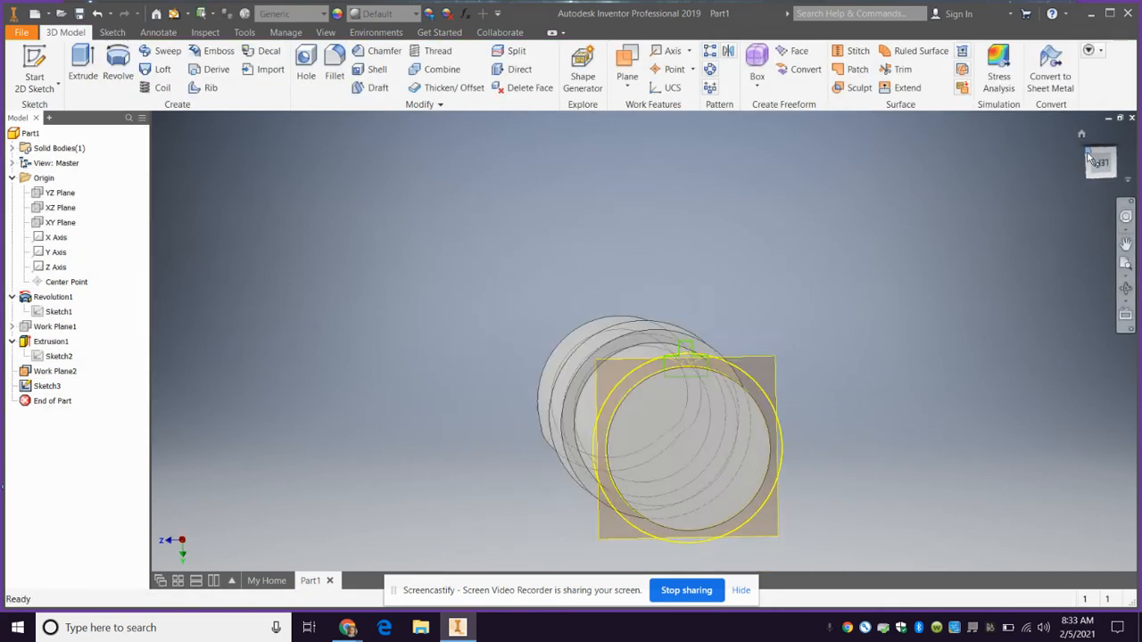
click(82, 66)
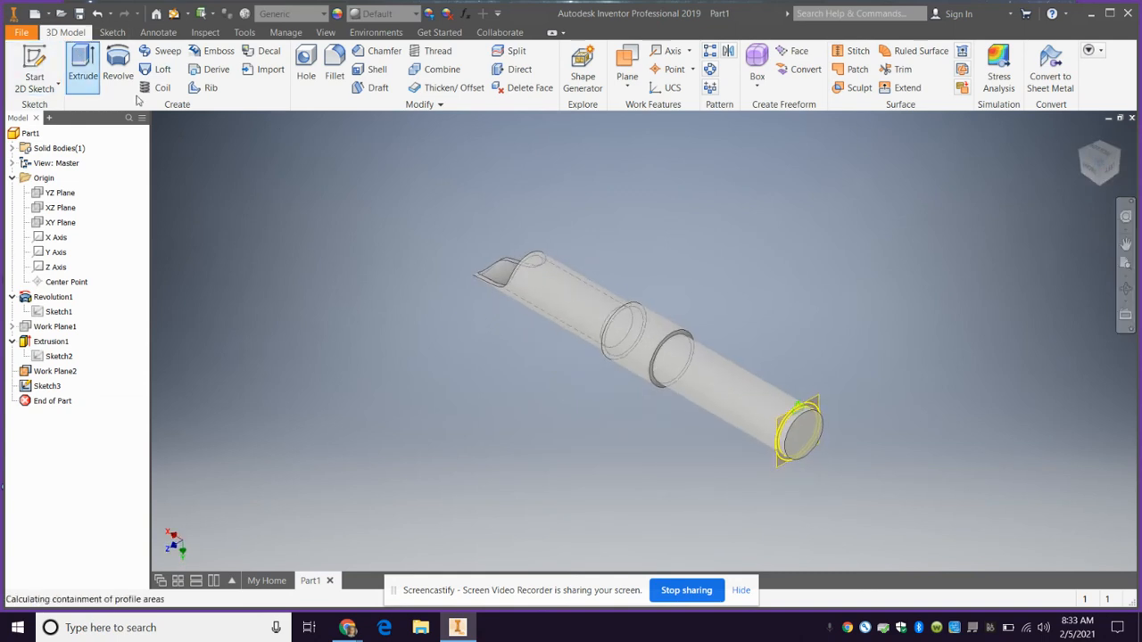
scroll(800, 406, down, 5)
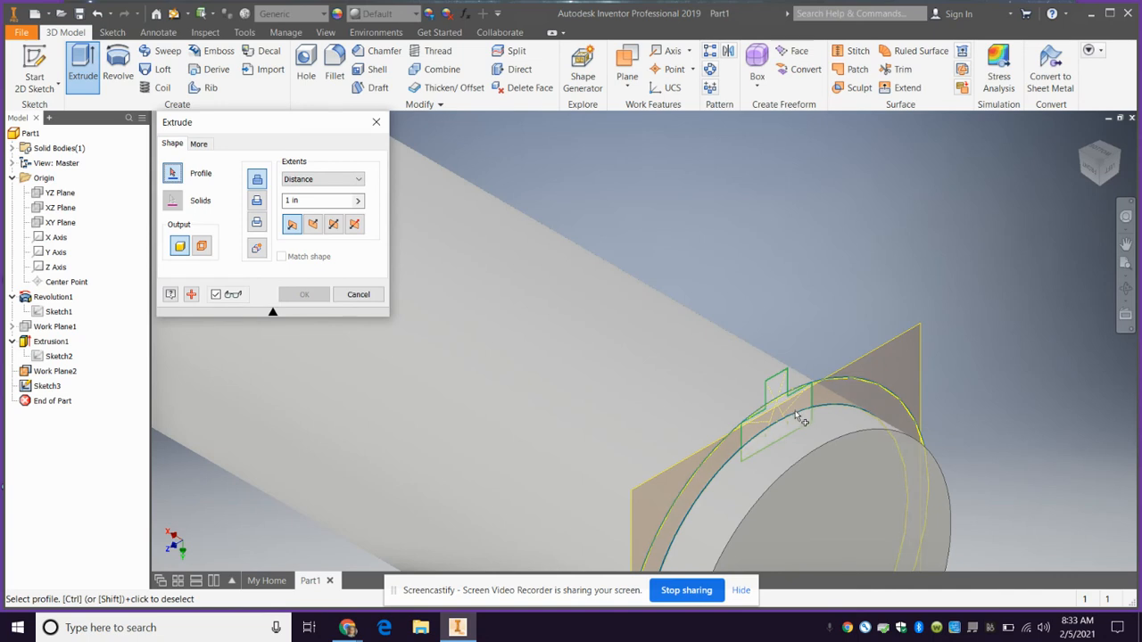
click(796, 413)
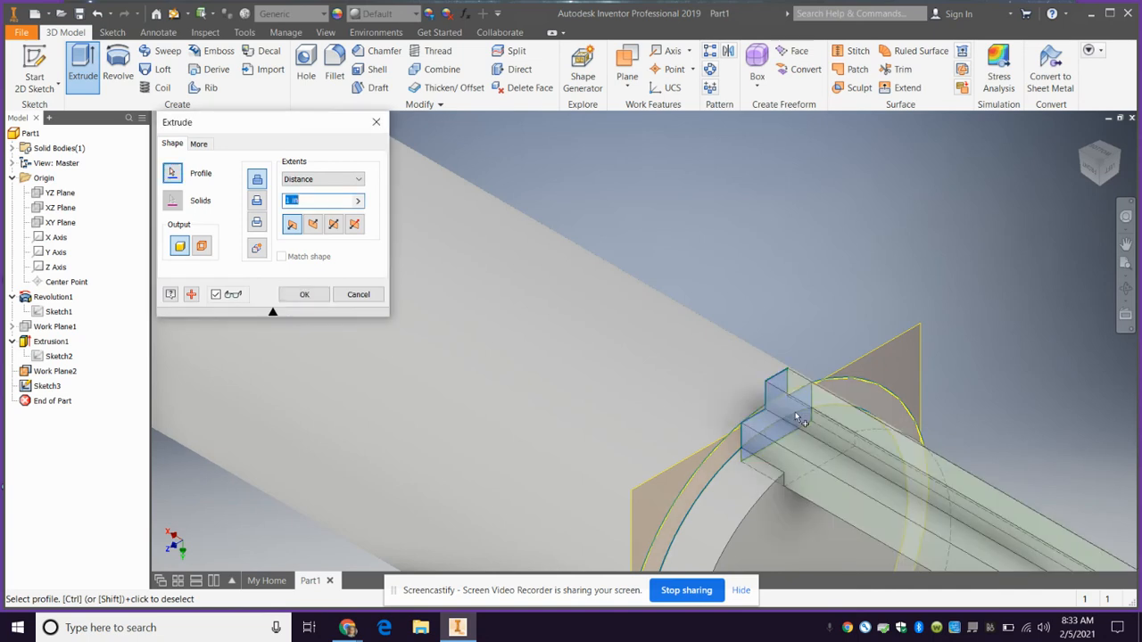
click(332, 225)
scroll(485, 373, up, 5)
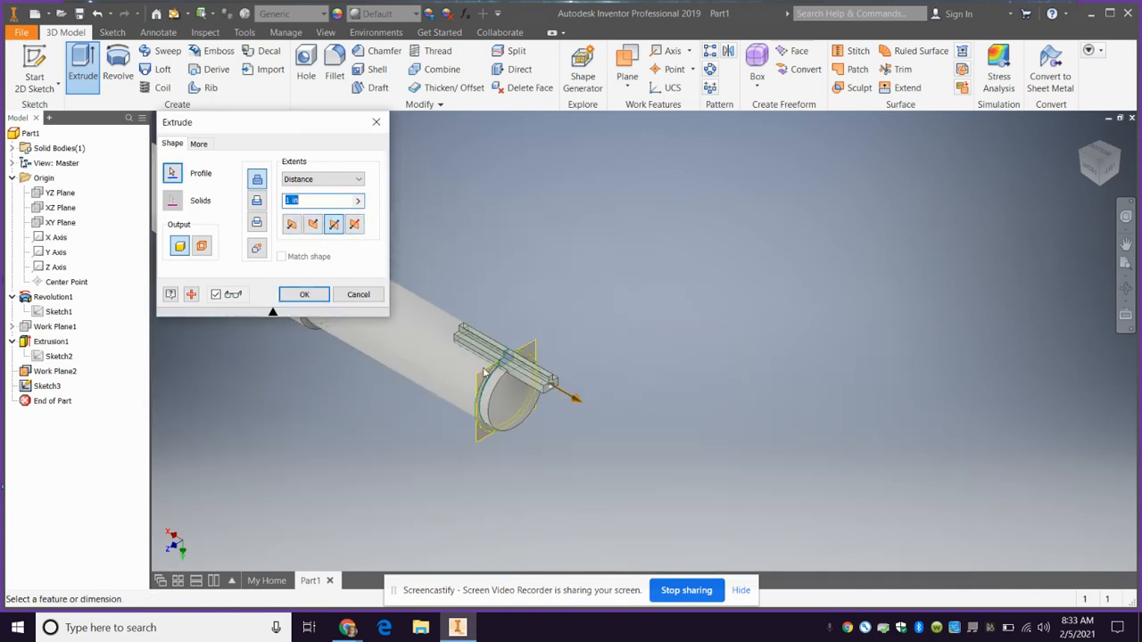
click(293, 225)
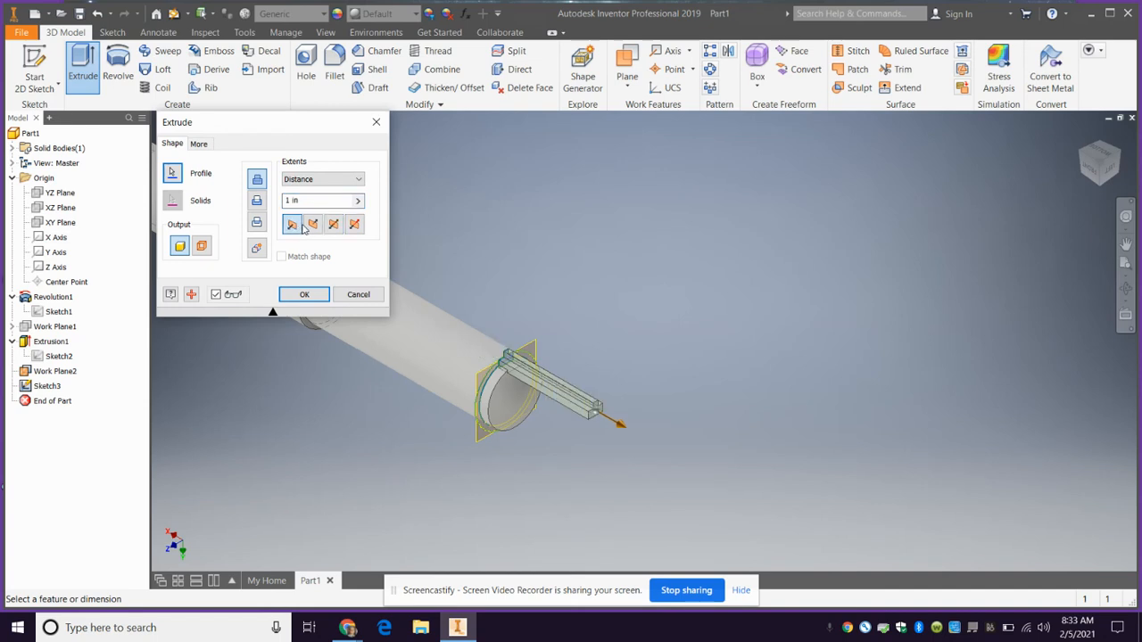
click(313, 224)
scroll(456, 399, up, 5)
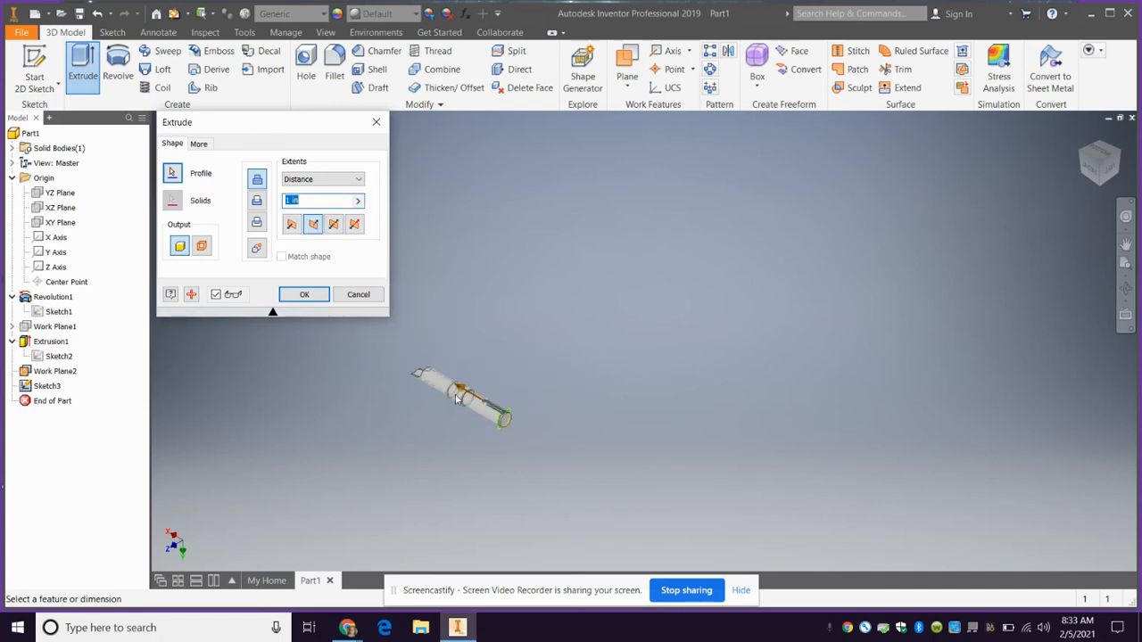
scroll(456, 398, down, 6)
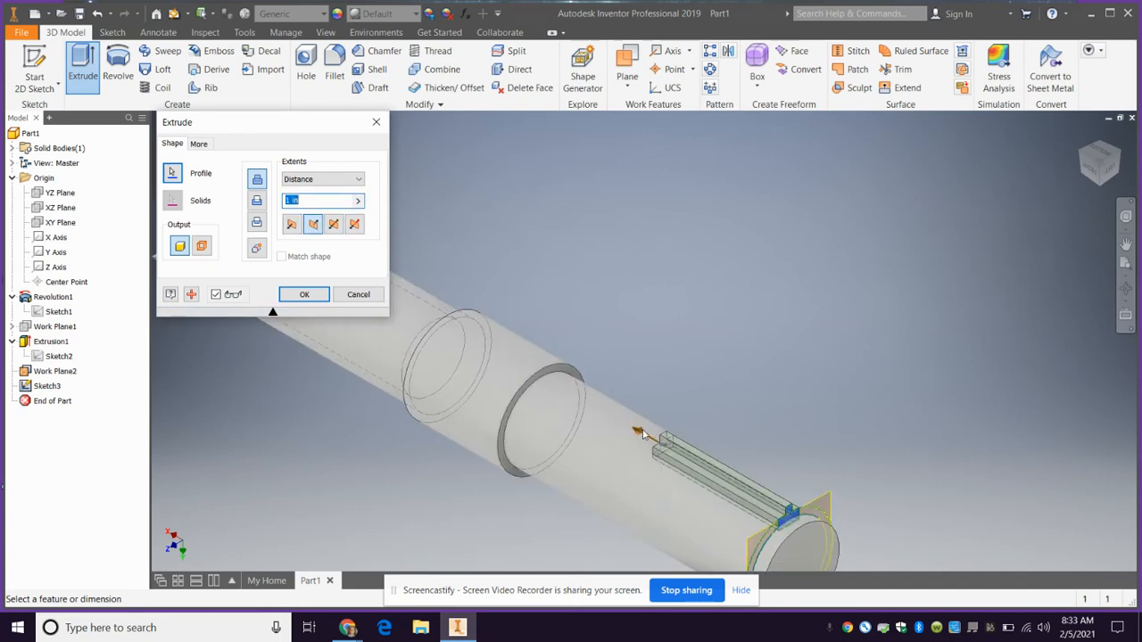
Set the grip rail's extrusion distance to 1.95 in so it reaches the collar, and complete the joined extrusion
drag(642, 434, 524, 363)
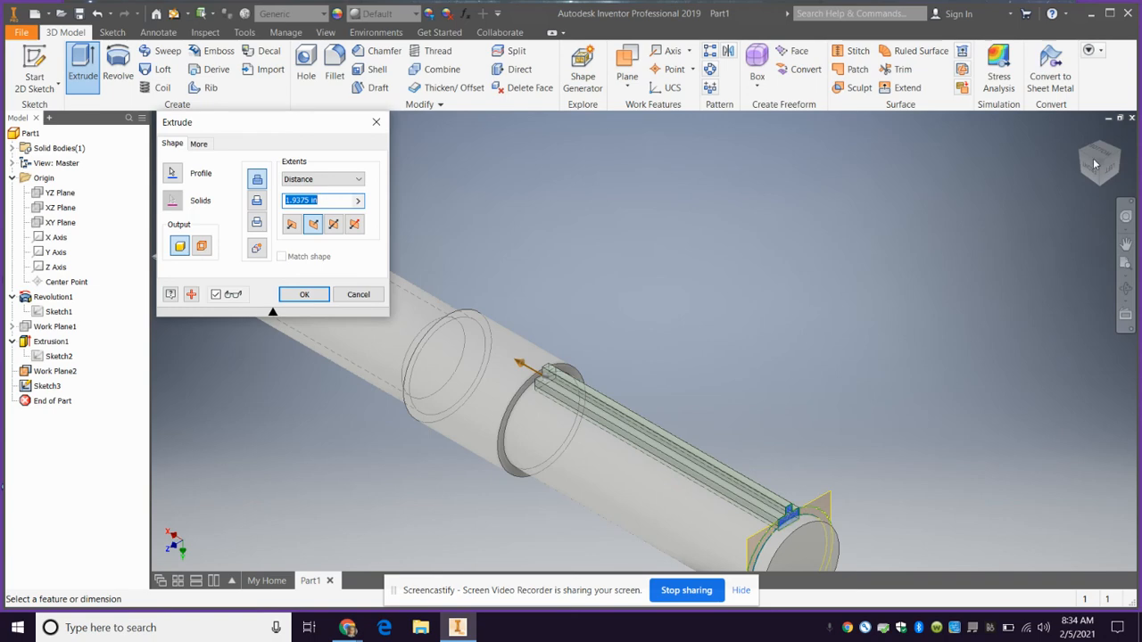
drag(1096, 164, 205, 180)
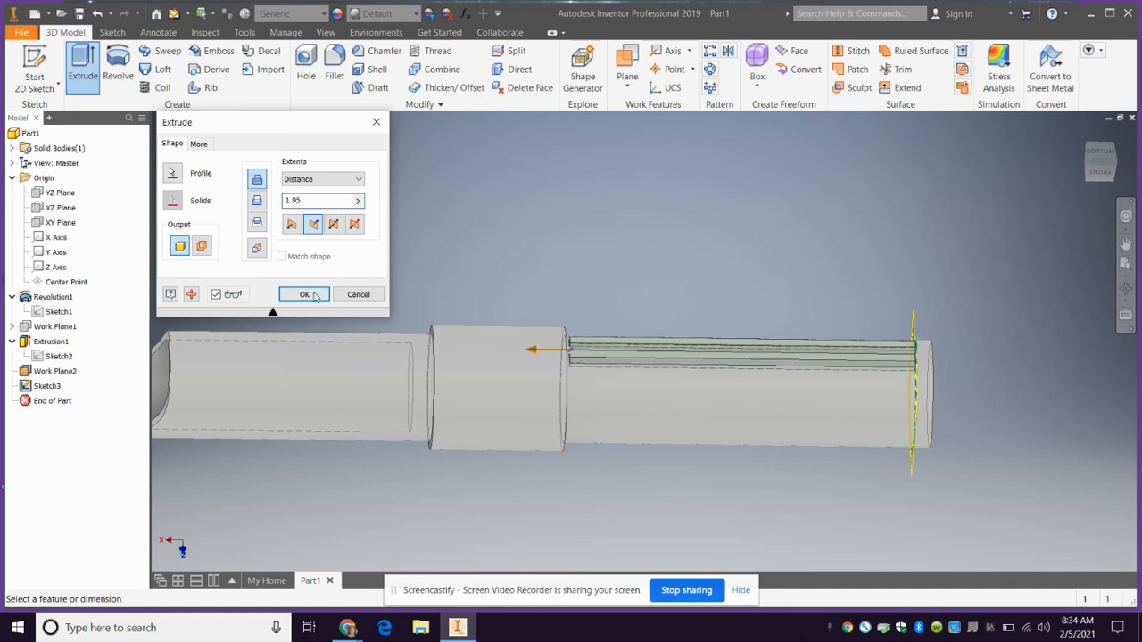
click(304, 294)
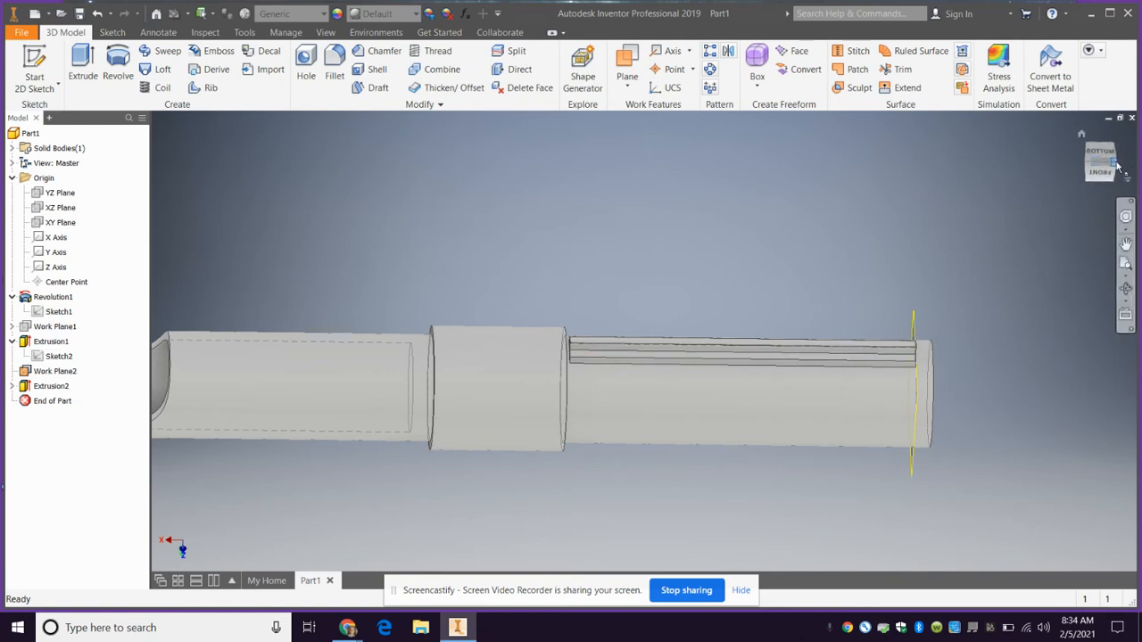
Set the offset of the work plane near the tube's closed end to -.05 in
drag(1119, 167, 990, 216)
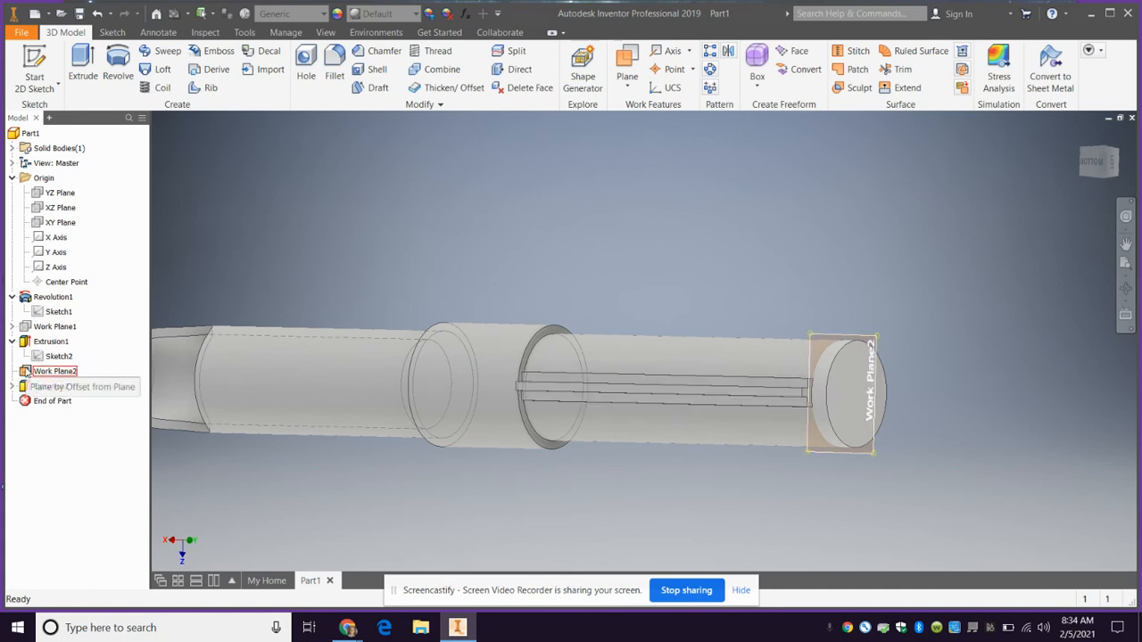
double_click(27, 373)
text(-.05)
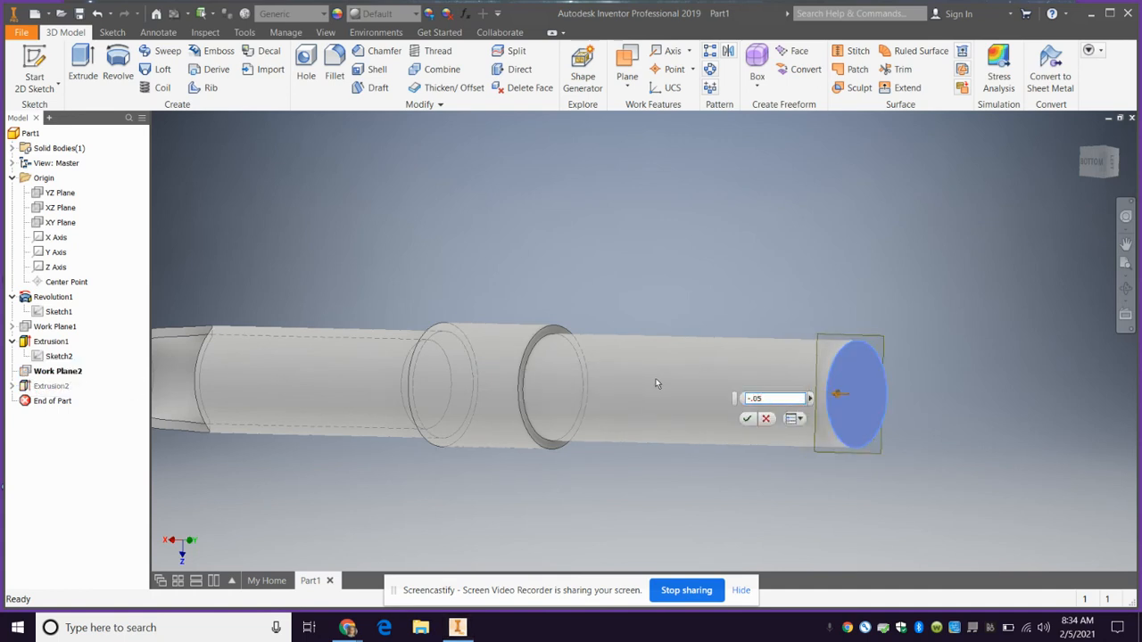
key(Return)
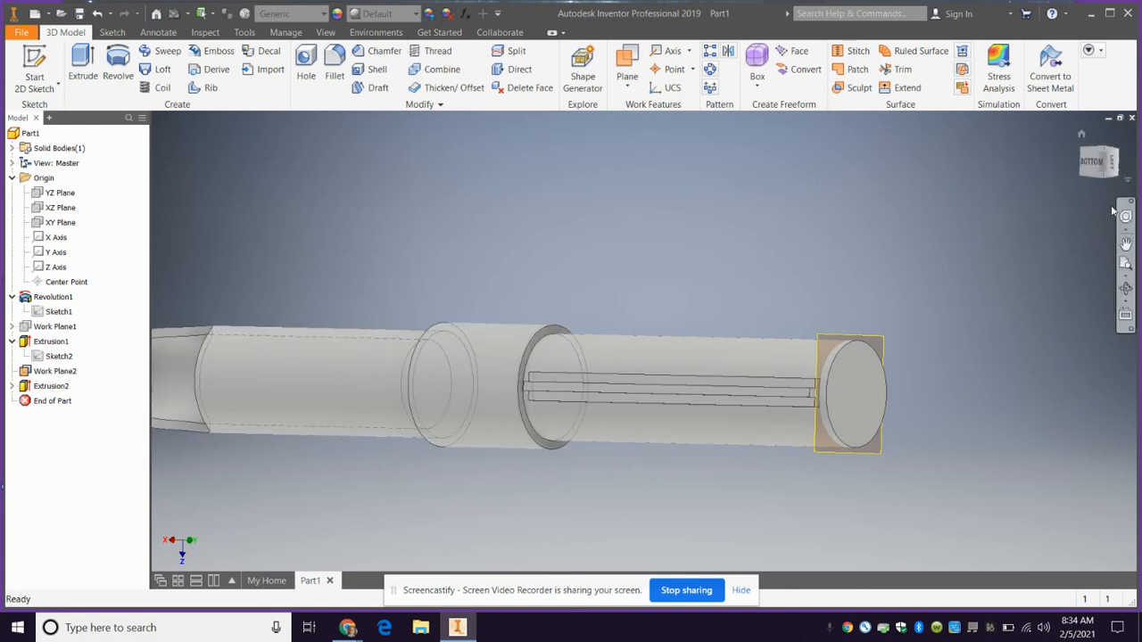
Set the grip rail's extrusion distance to 2.0 in
drag(1104, 184, 1124, 64)
double_click(51, 386)
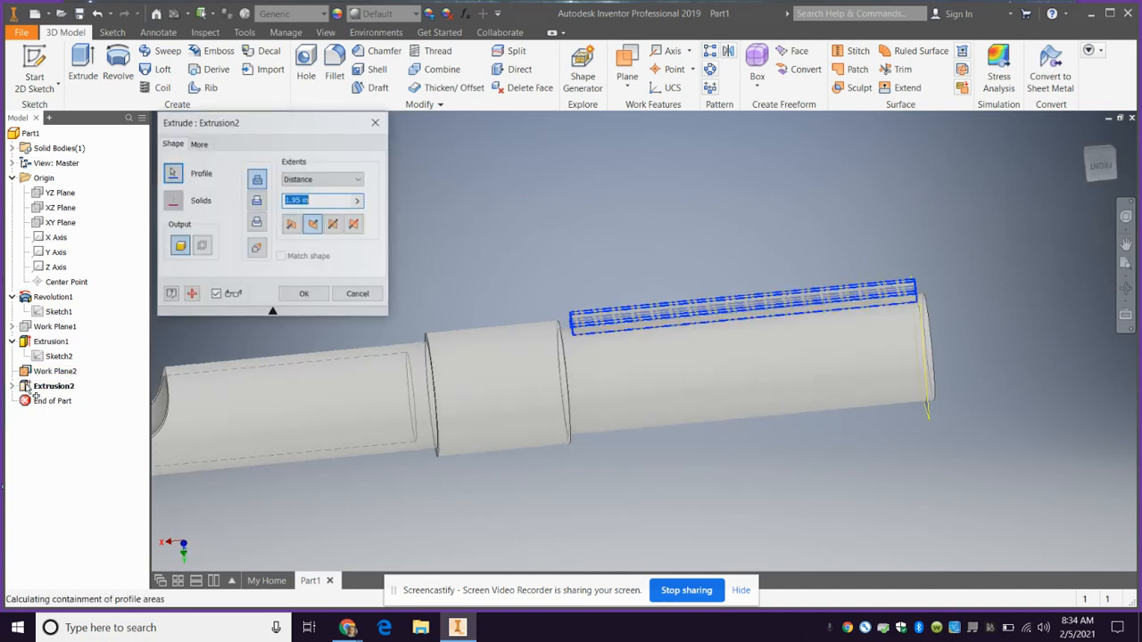
click(300, 202)
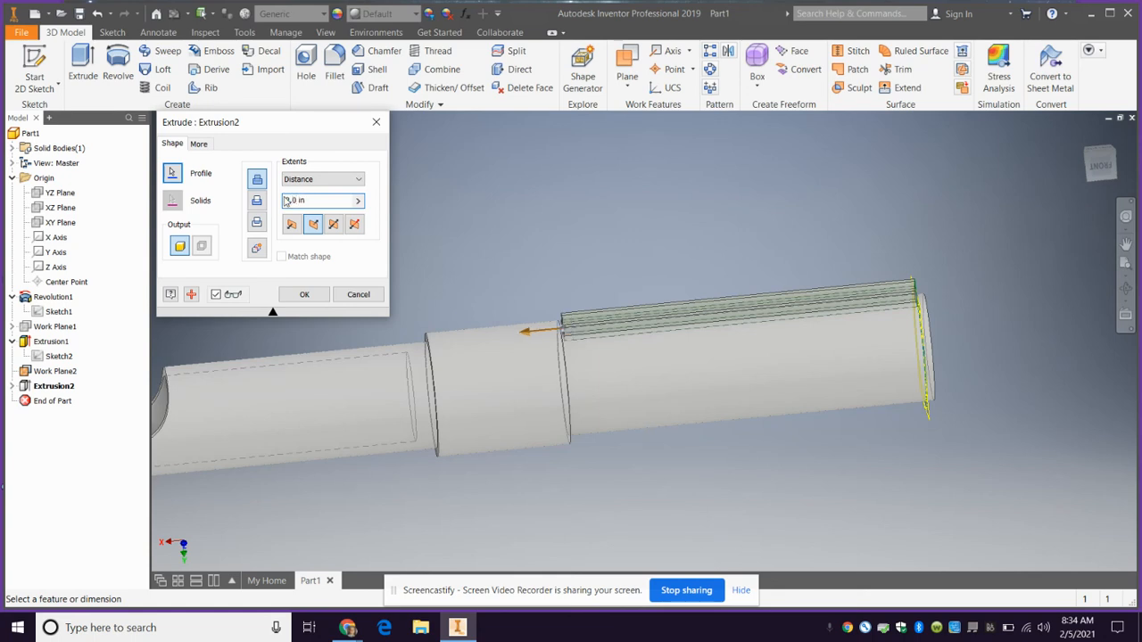
key(Return)
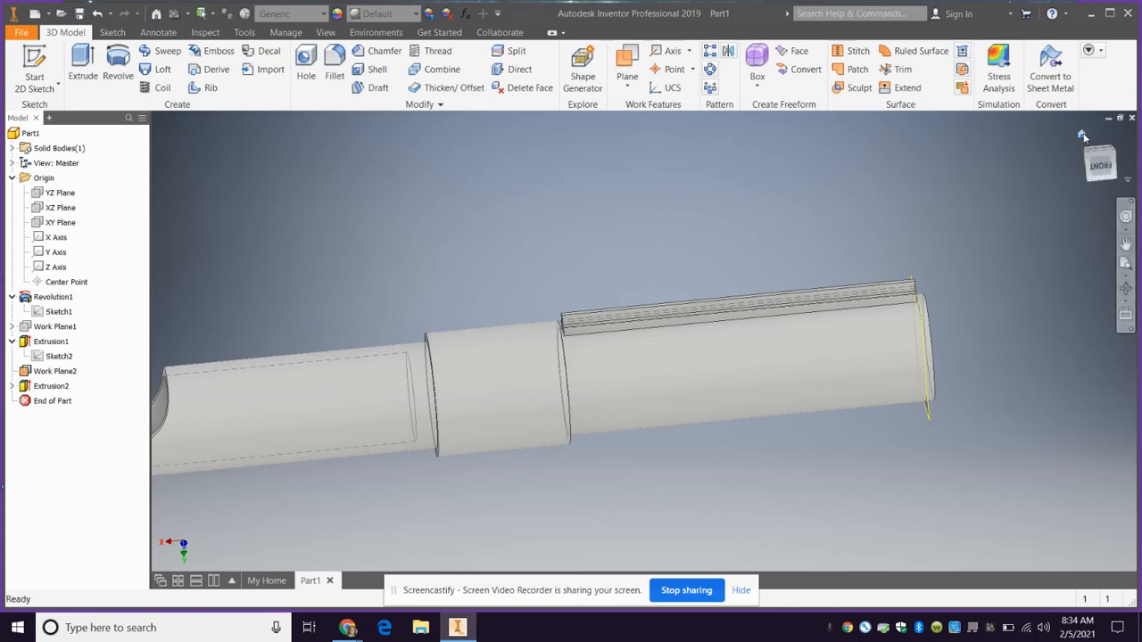
Start a constant fillet on the outer edge of the grip rail's wide base and set its radius to 0.02 in
click(1081, 134)
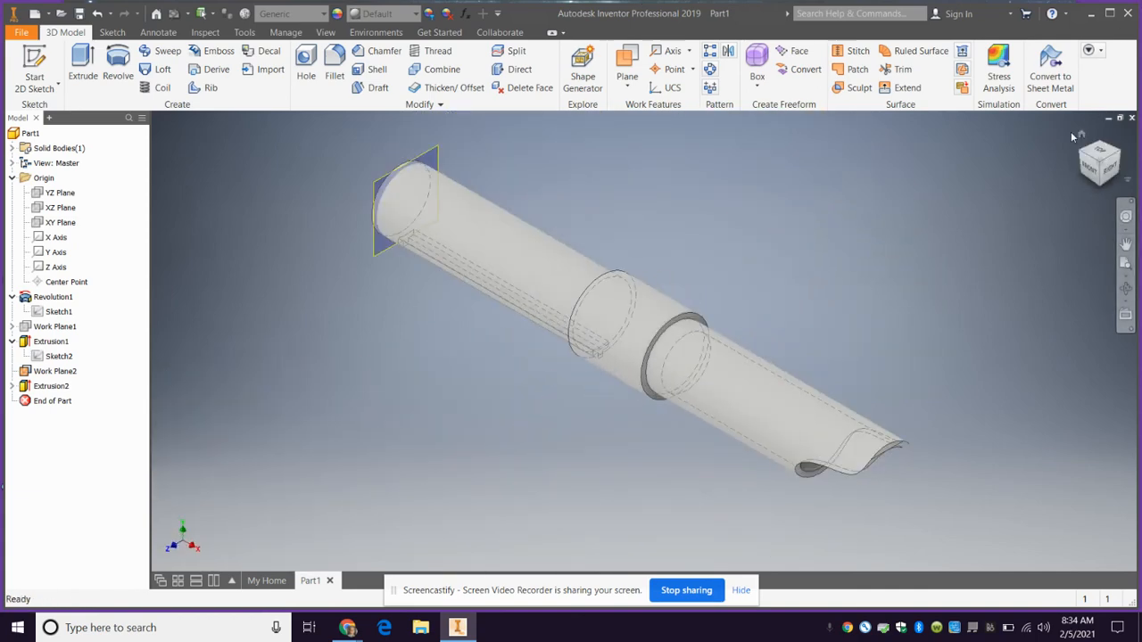
mouse_move(1100, 186)
mouse_down()
mouse_move(571, 267)
mouse_move(155, 288)
mouse_move(172, 289)
mouse_move(186, 337)
mouse_up()
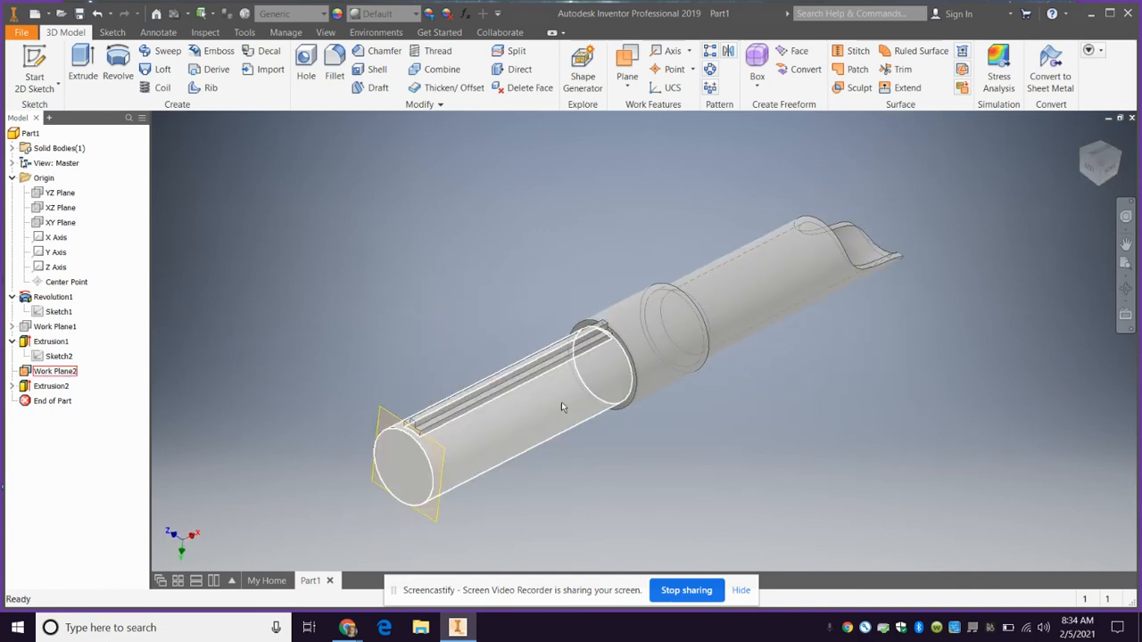
scroll(561, 406, down, 5)
scroll(401, 346, up, 4)
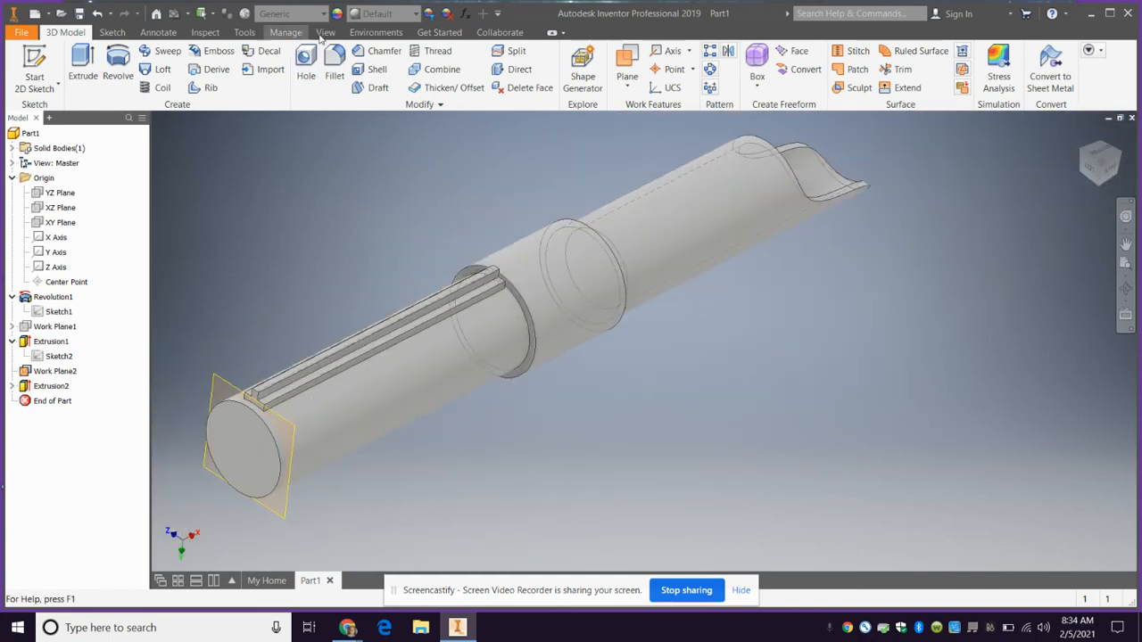
click(335, 60)
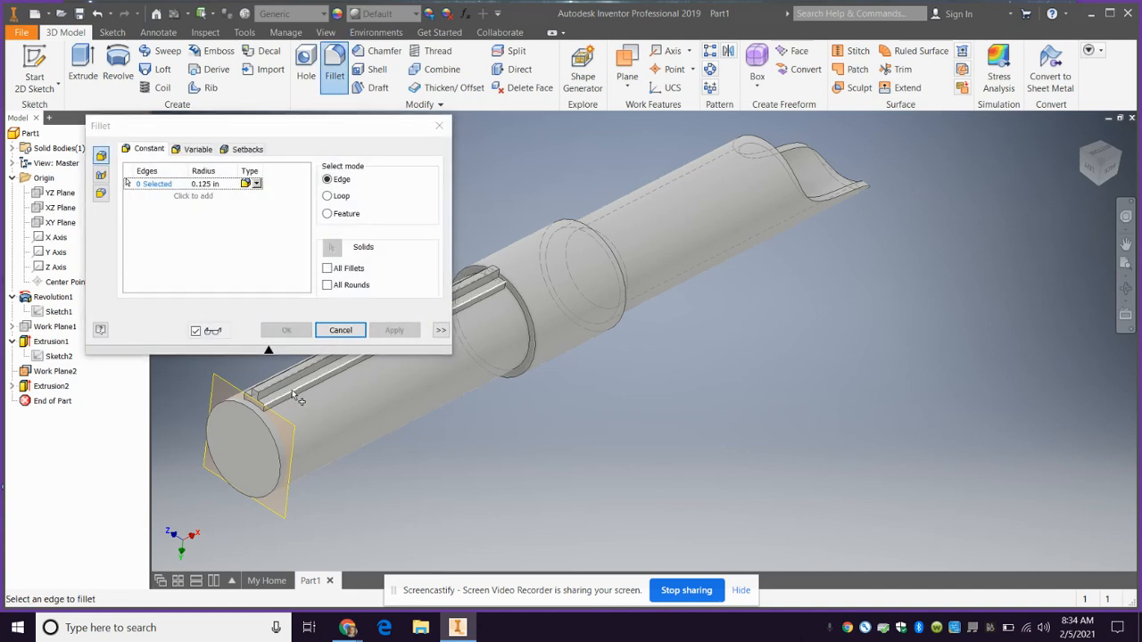
click(297, 395)
click(205, 183)
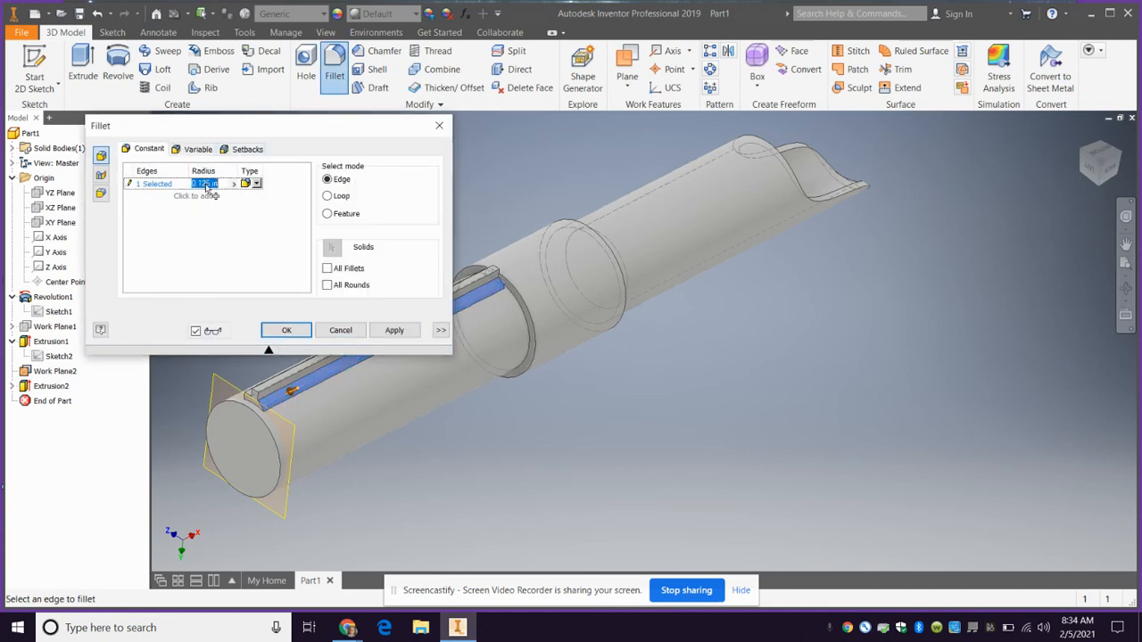
click(204, 183)
double_click(212, 183)
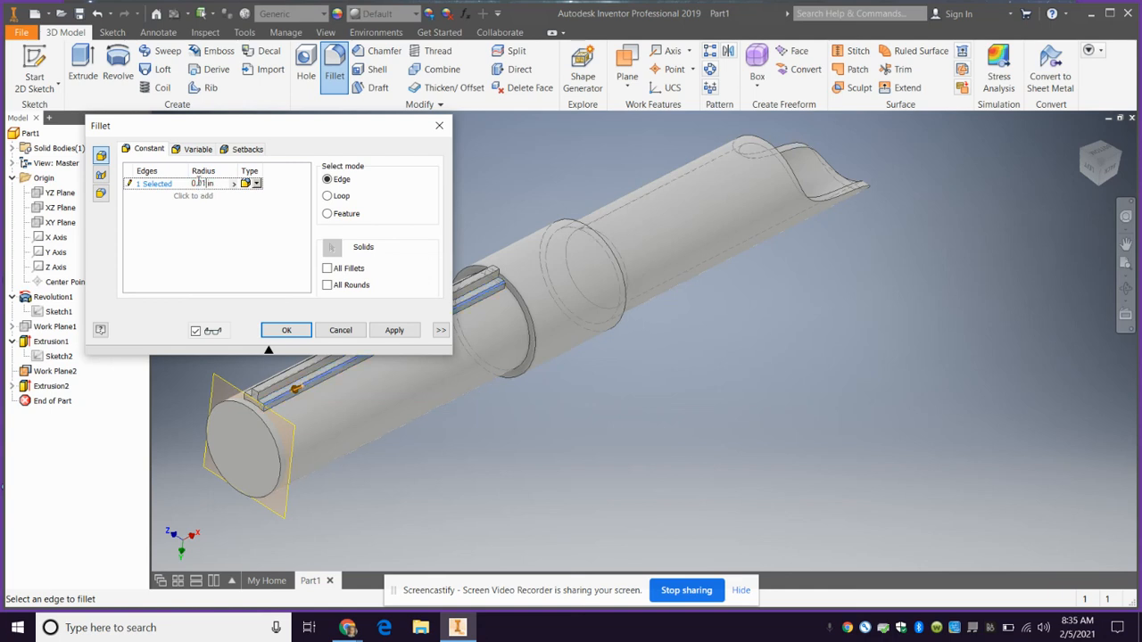
text(2)
Add both upper edges of the rail's stem and the opposite base edge to the fillet, and apply it
click(274, 391)
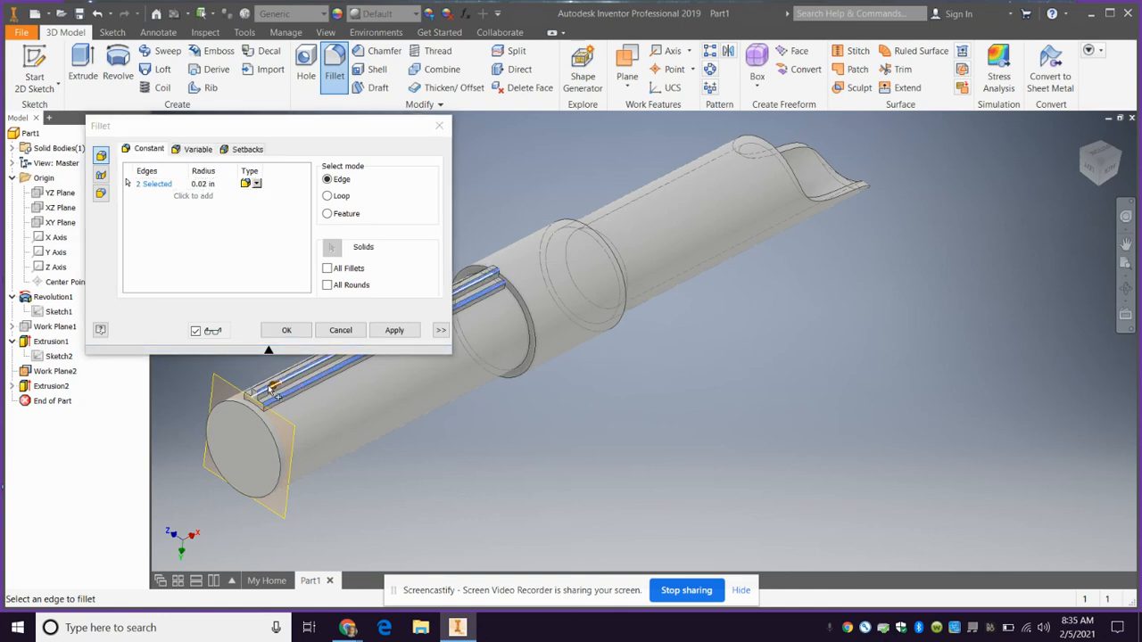
click(268, 388)
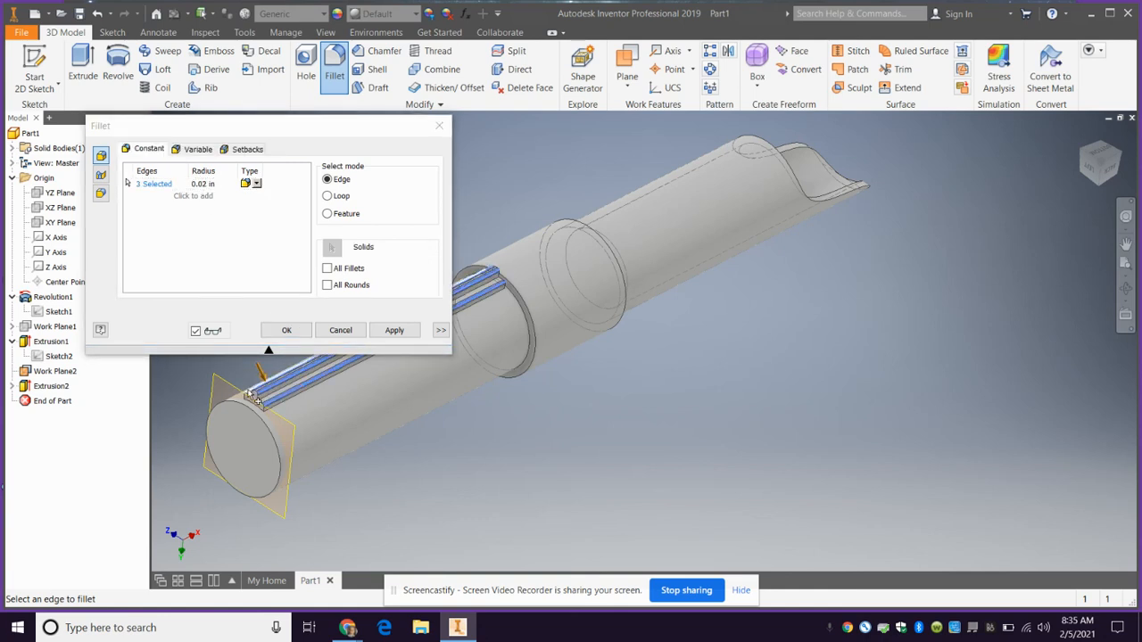
click(1085, 156)
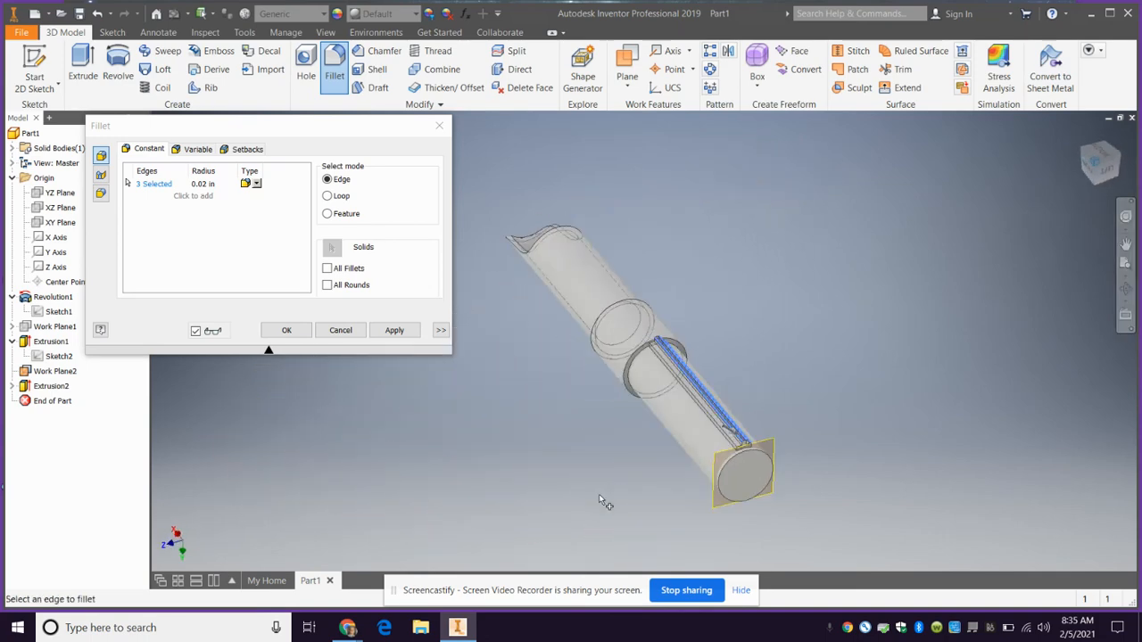
scroll(759, 446, up, 5)
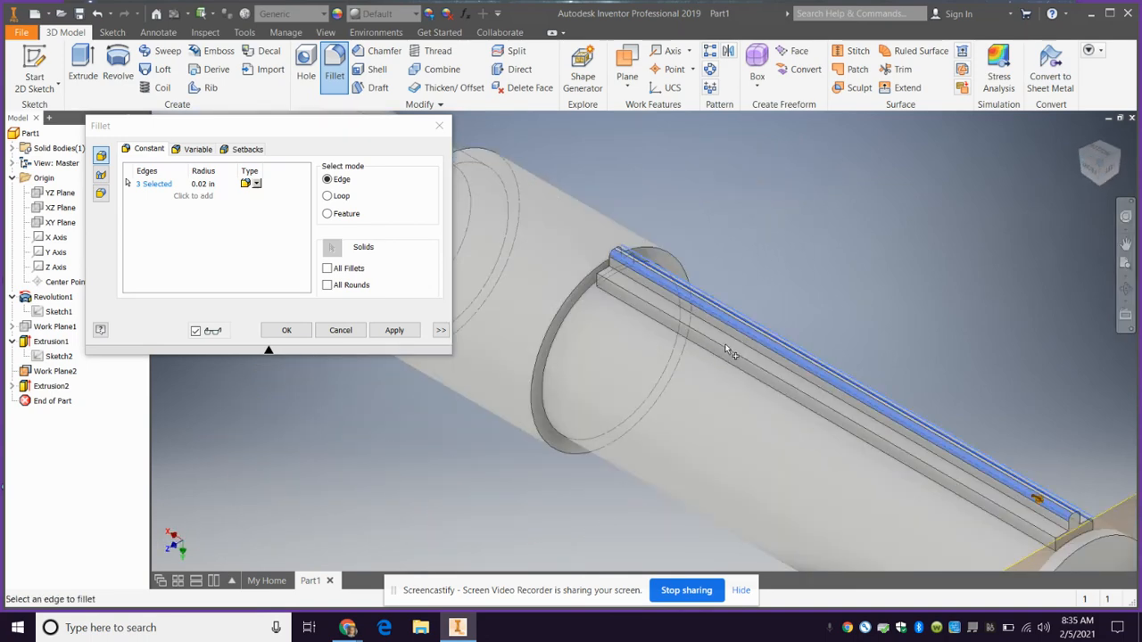
click(730, 353)
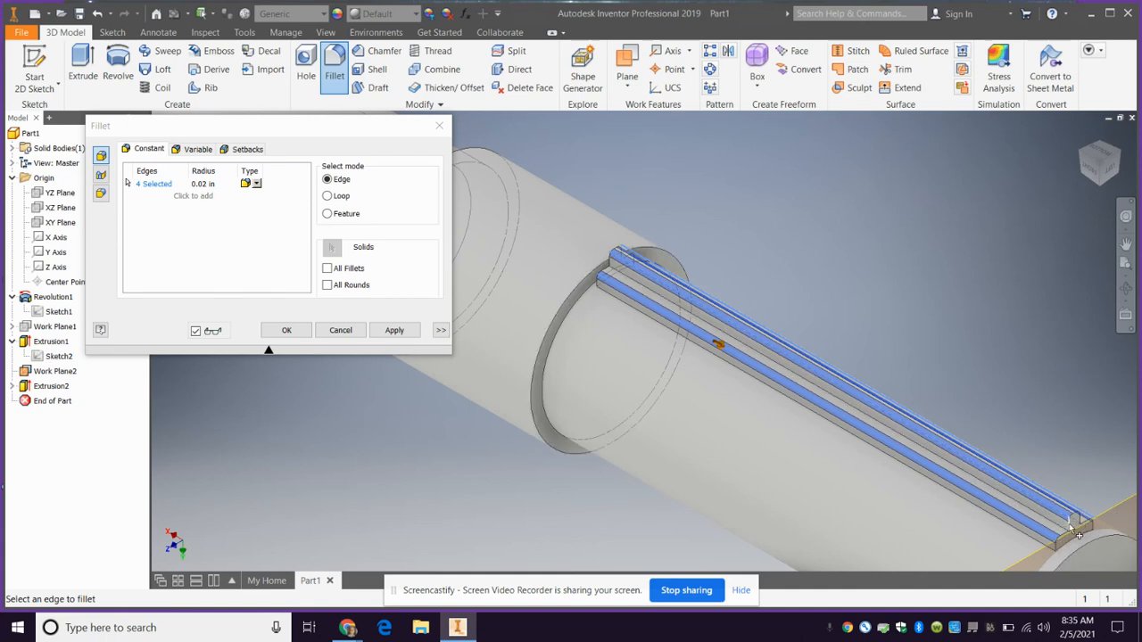
click(396, 330)
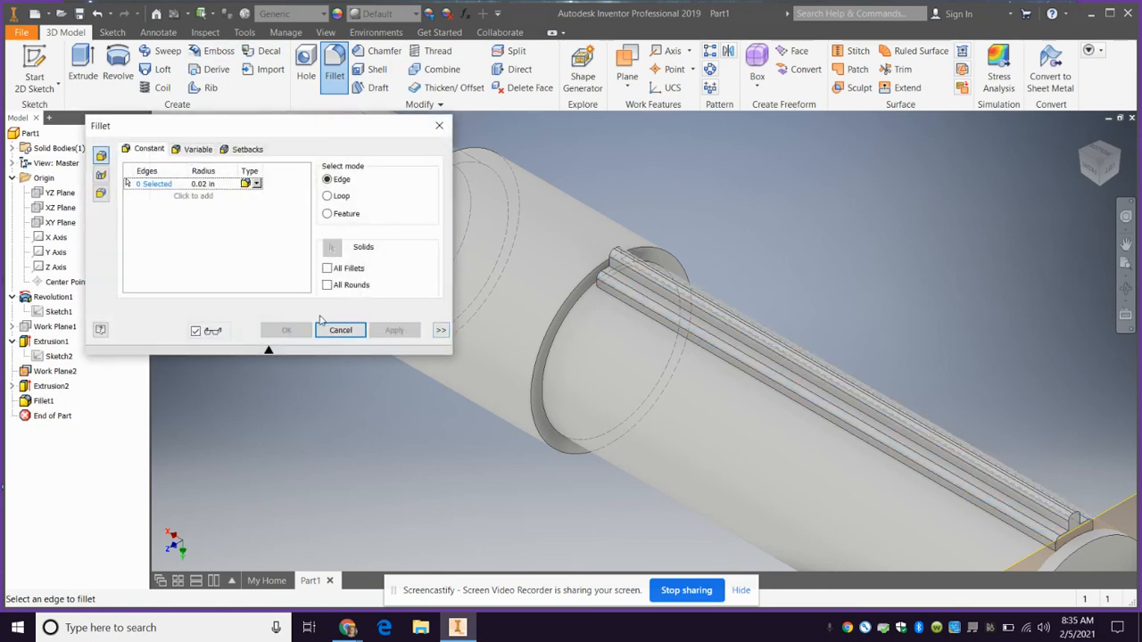
click(343, 330)
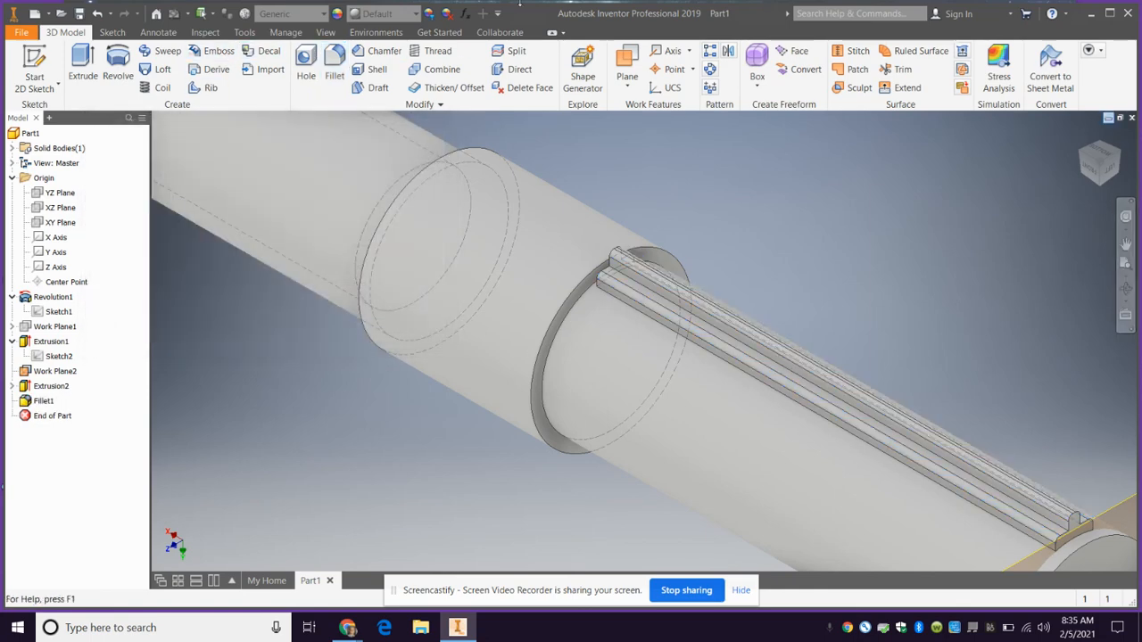
Set the model's visual style to Shaded with Edges
click(325, 33)
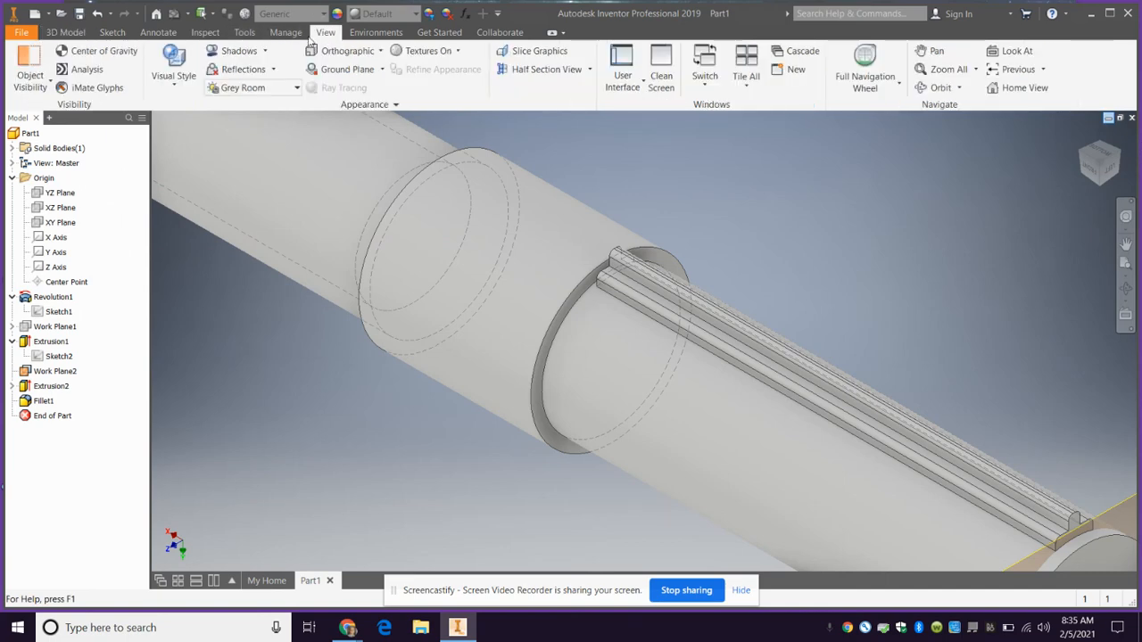
click(173, 64)
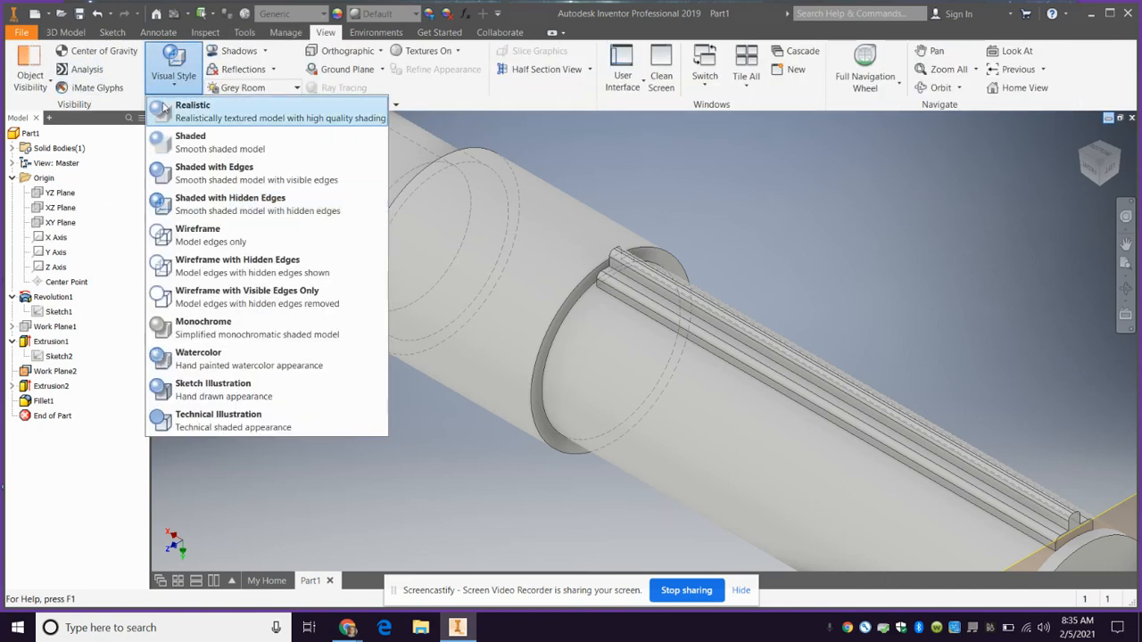
click(222, 182)
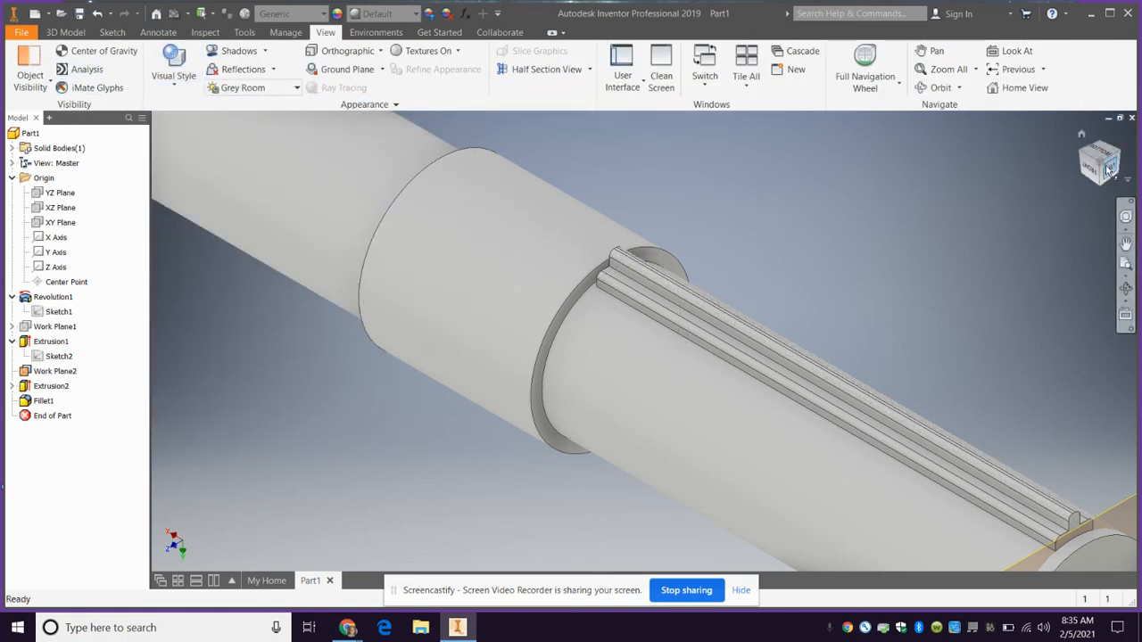
Set up a circular pattern of the rail extrusion and its fillet around the tube's axis with 8 occurrences over 360 deg
drag(1101, 148, 1026, 471)
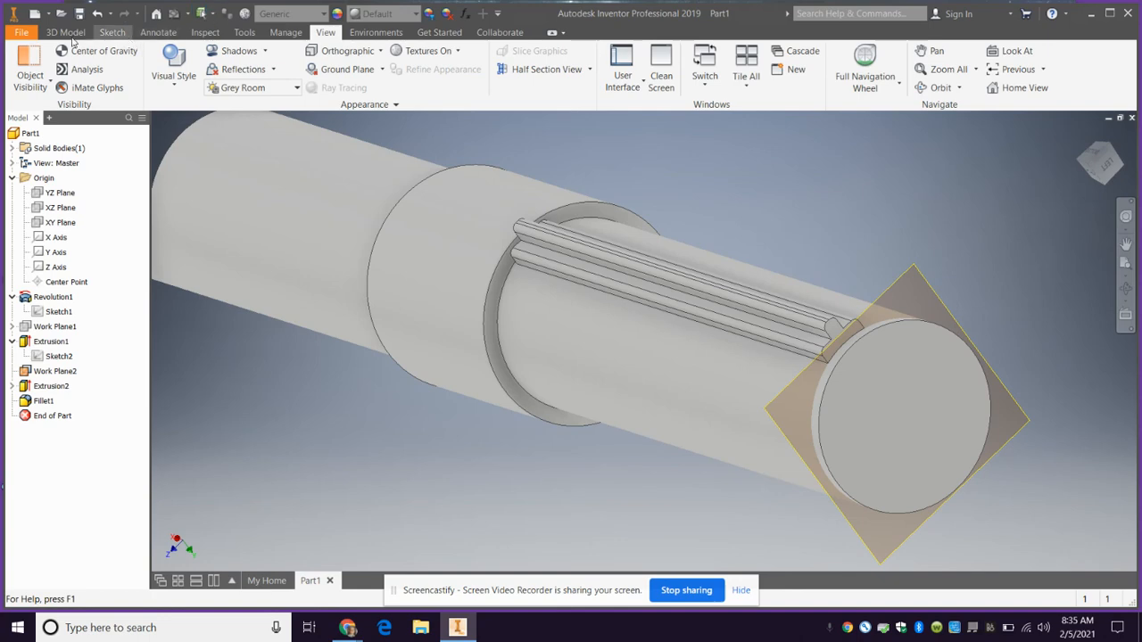
click(64, 34)
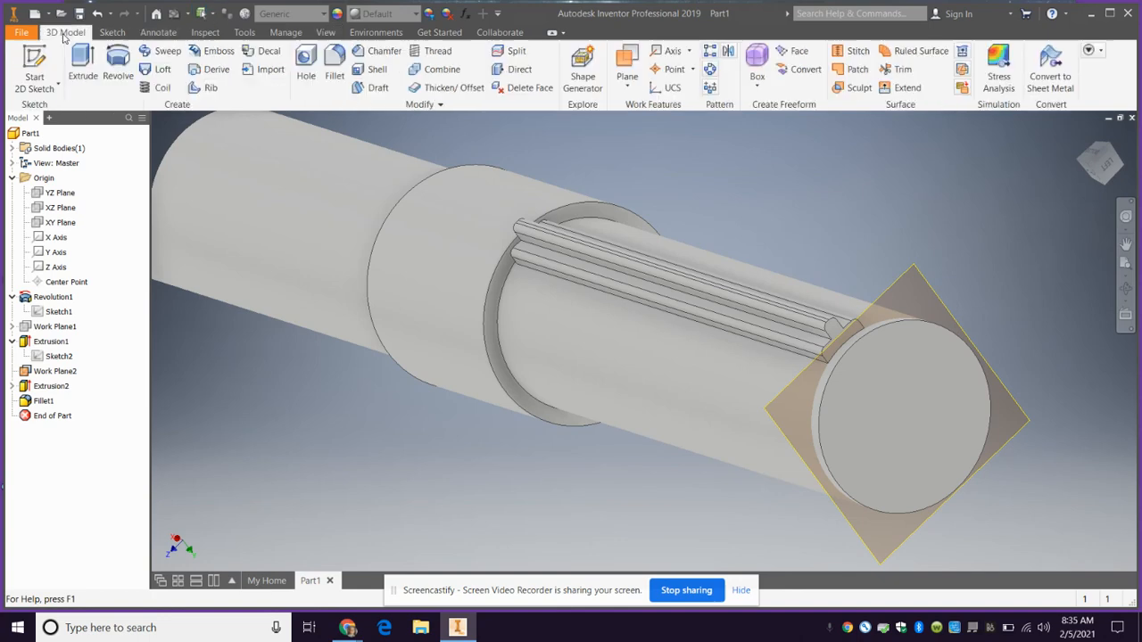
click(710, 72)
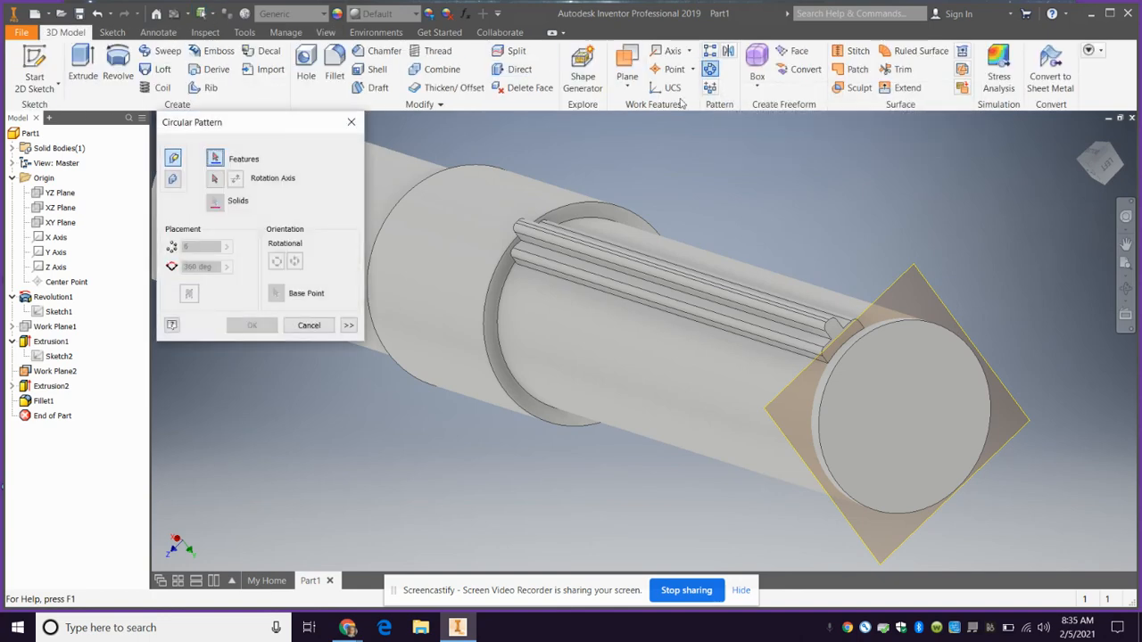
click(595, 271)
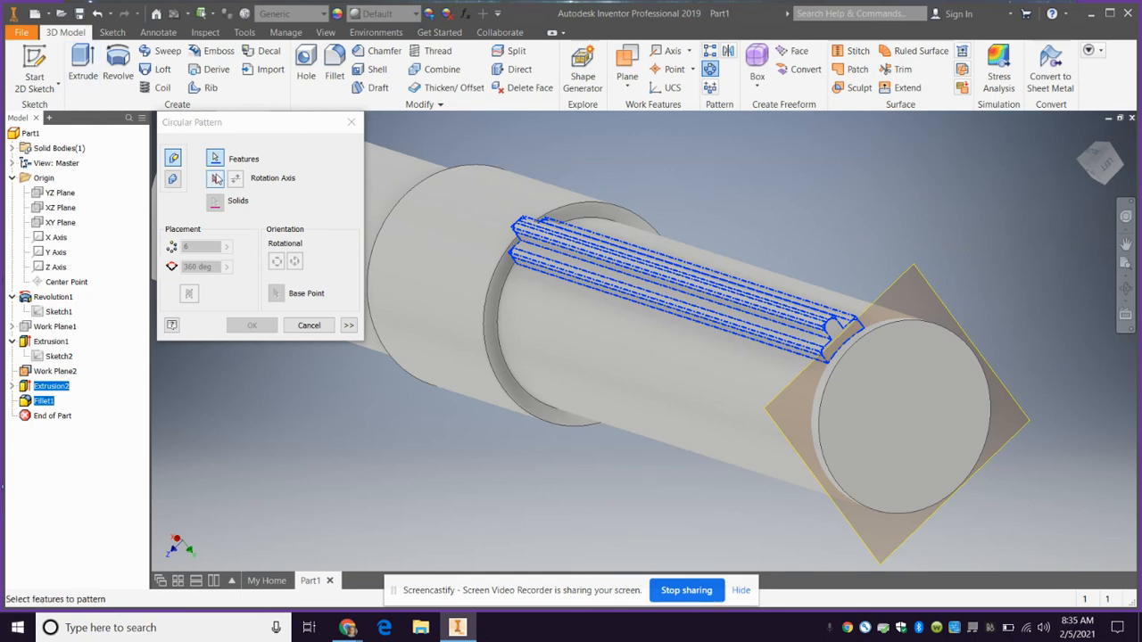
click(43, 402)
click(214, 178)
click(665, 391)
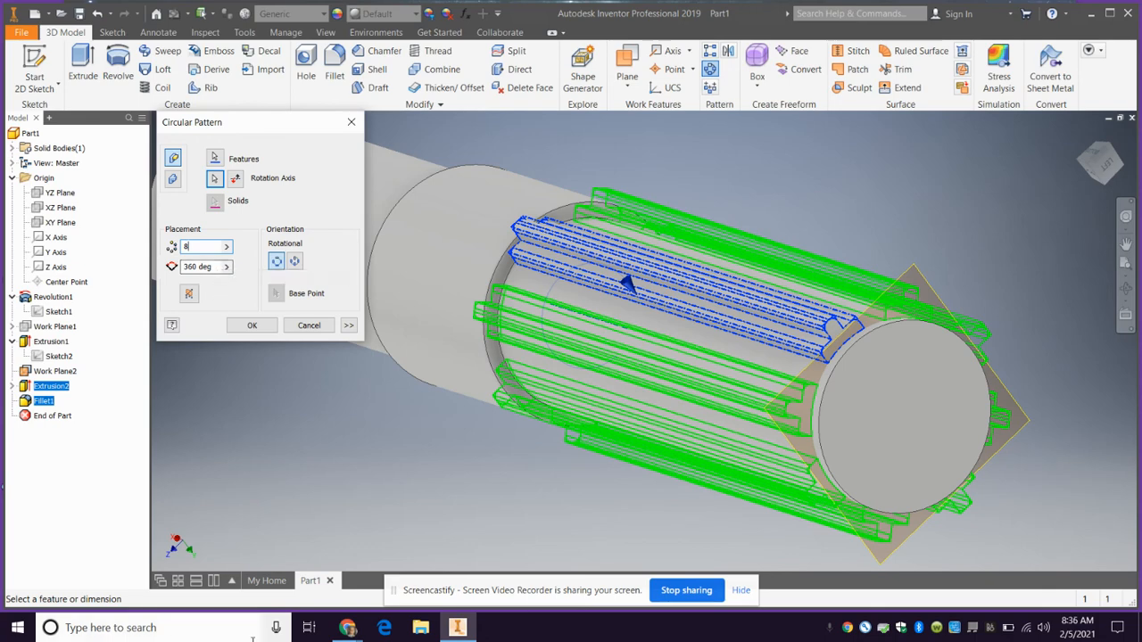
Check the grip rails against the lightsaber reference image in Chrome, and return to Inventor to complete the circular pattern
mouse_move(347, 624)
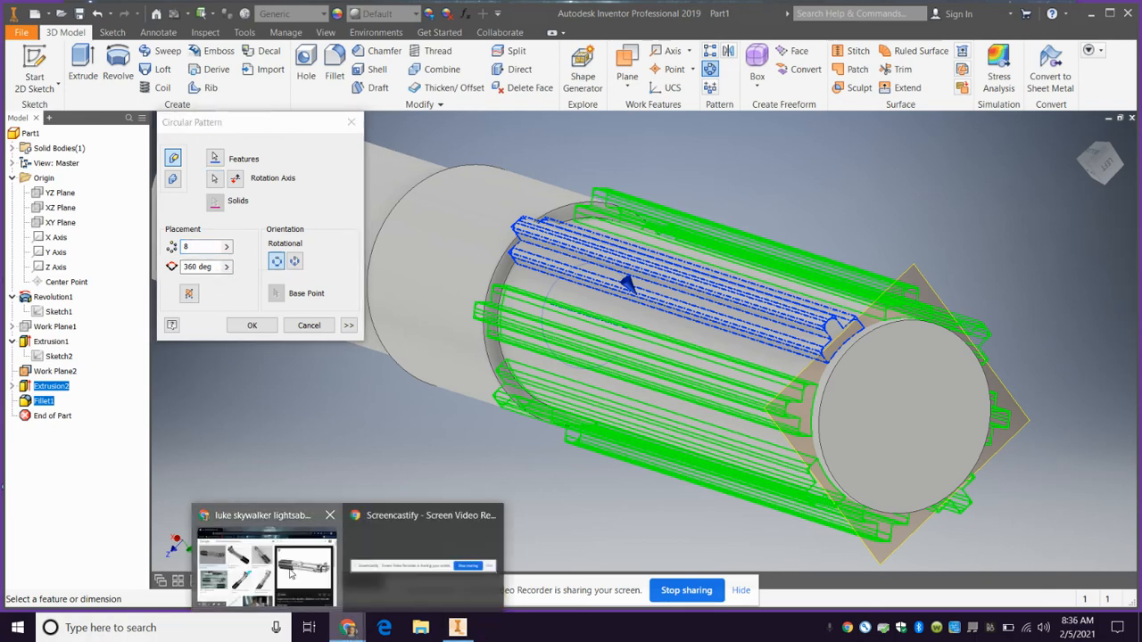
click(292, 575)
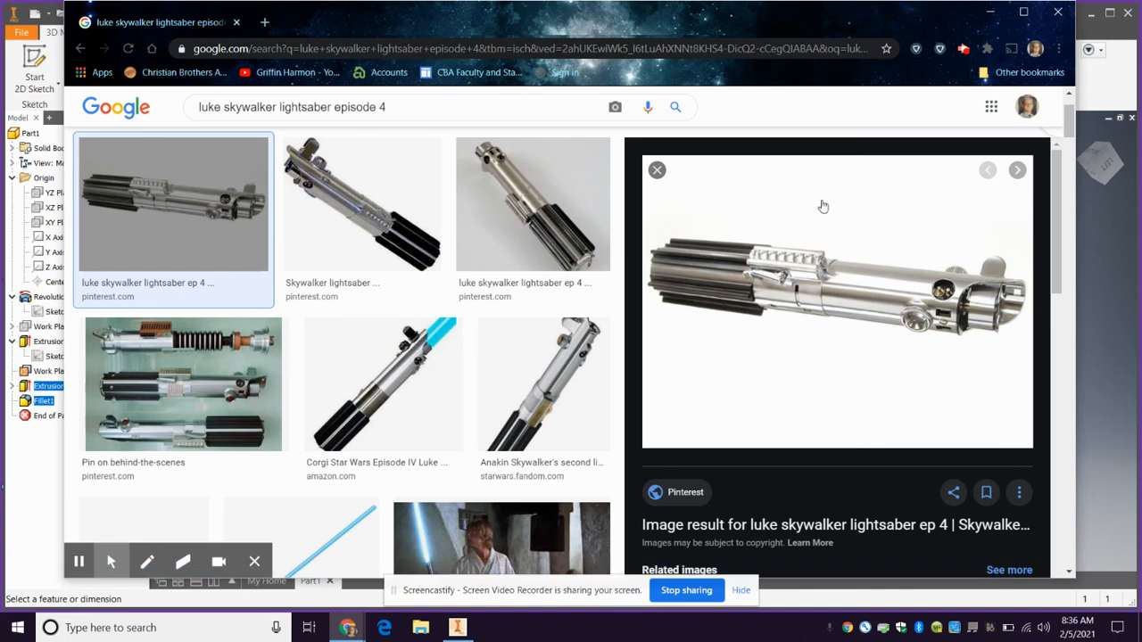
click(1130, 65)
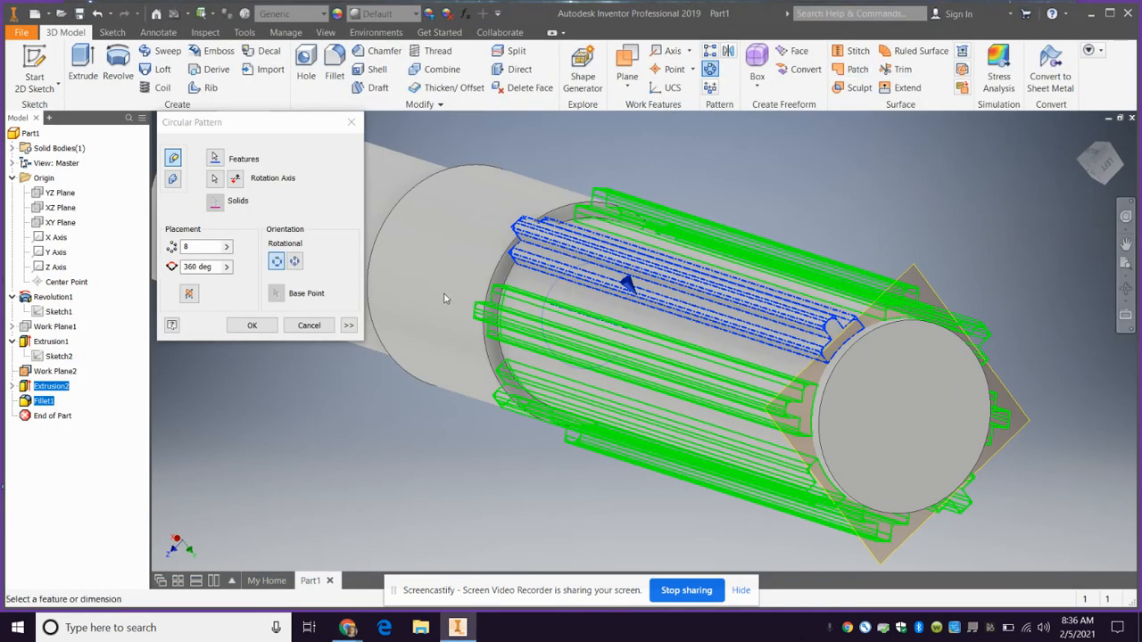
click(251, 325)
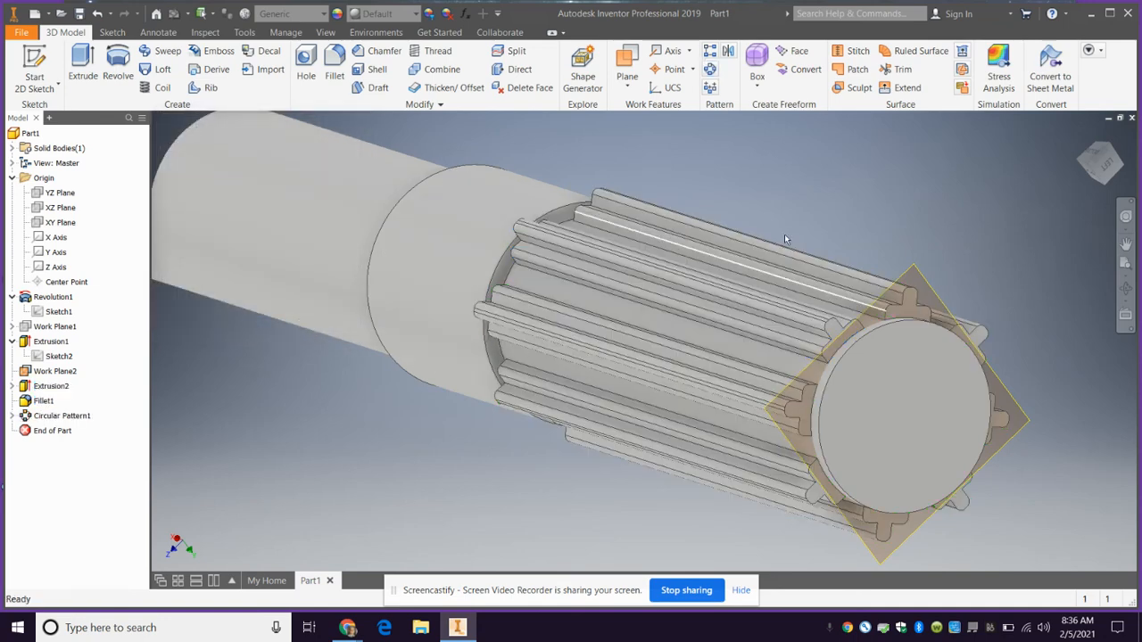
click(1082, 134)
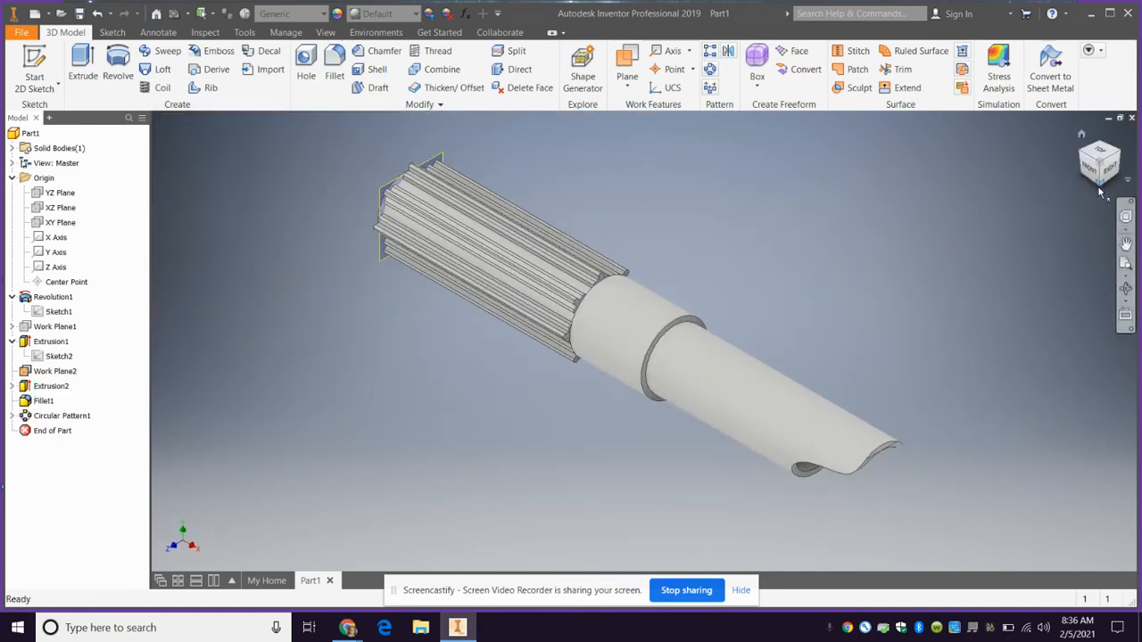
drag(1100, 186, 159, 429)
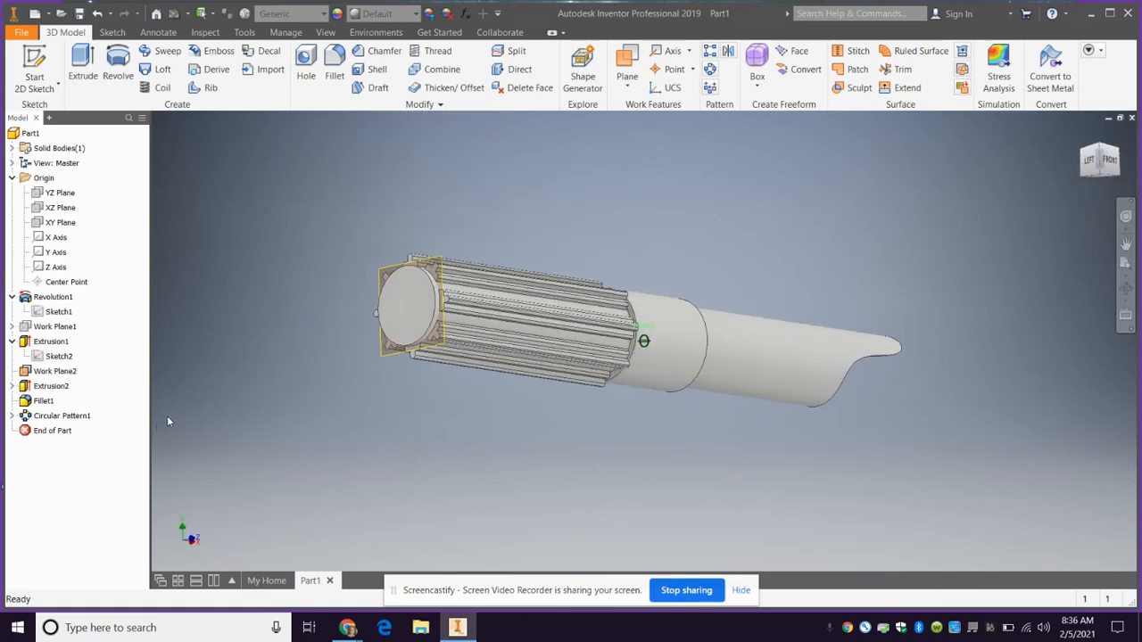
drag(958, 430, 908, 434)
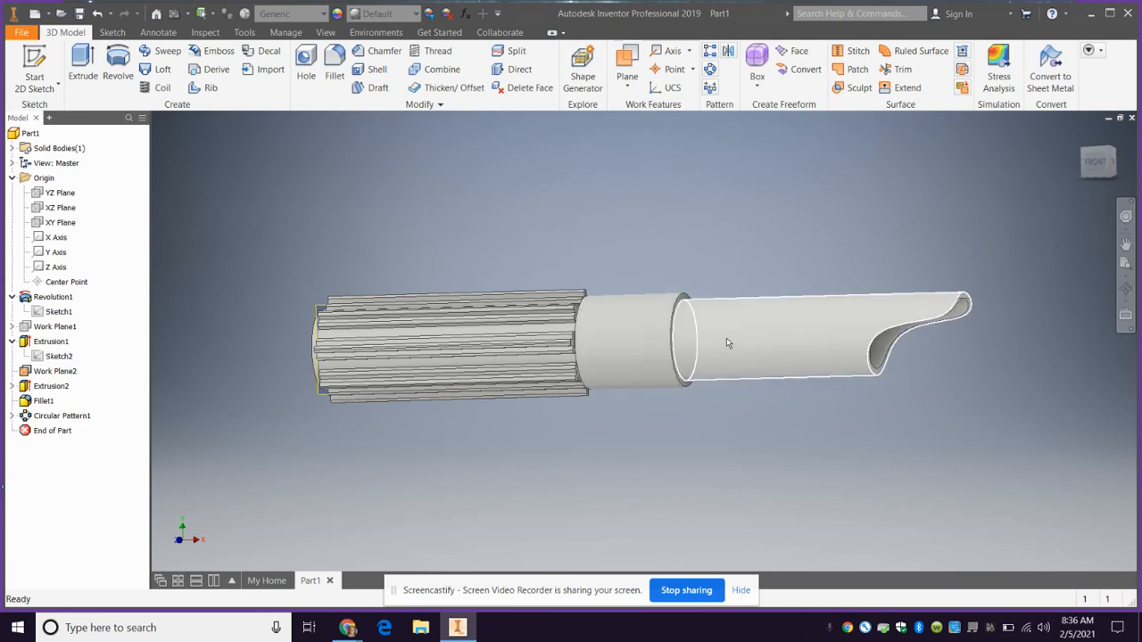
Chamfer the outer circular edge of the tube's closed end with a distance of 0.03 in
click(1083, 157)
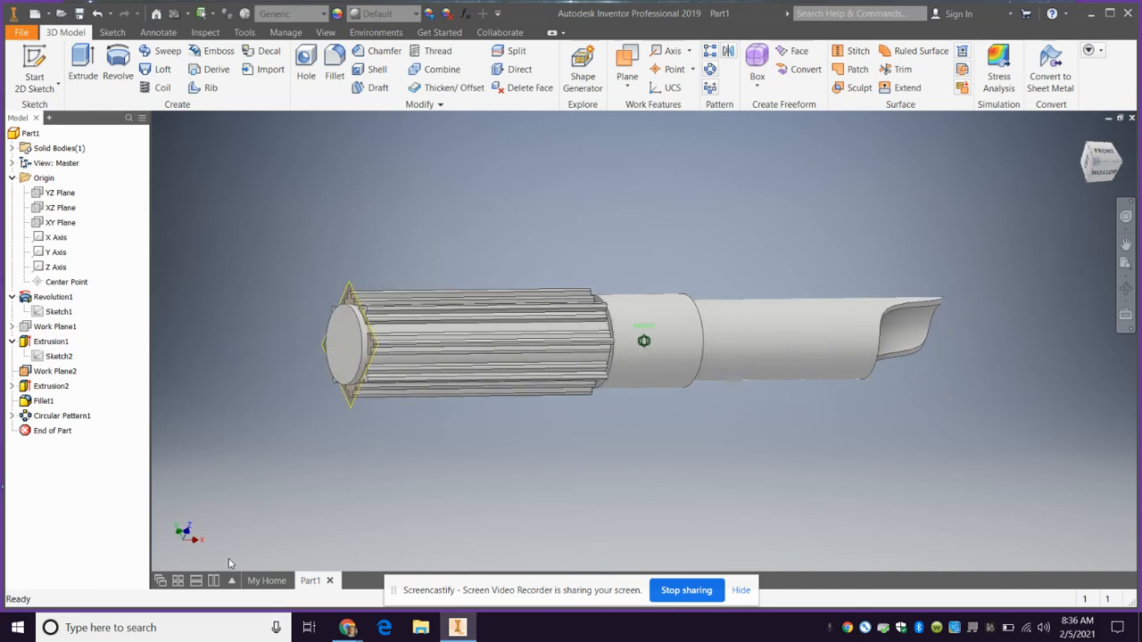
shift+middle_drag(228, 564, 1133, 437)
drag(1131, 433, 1120, 427)
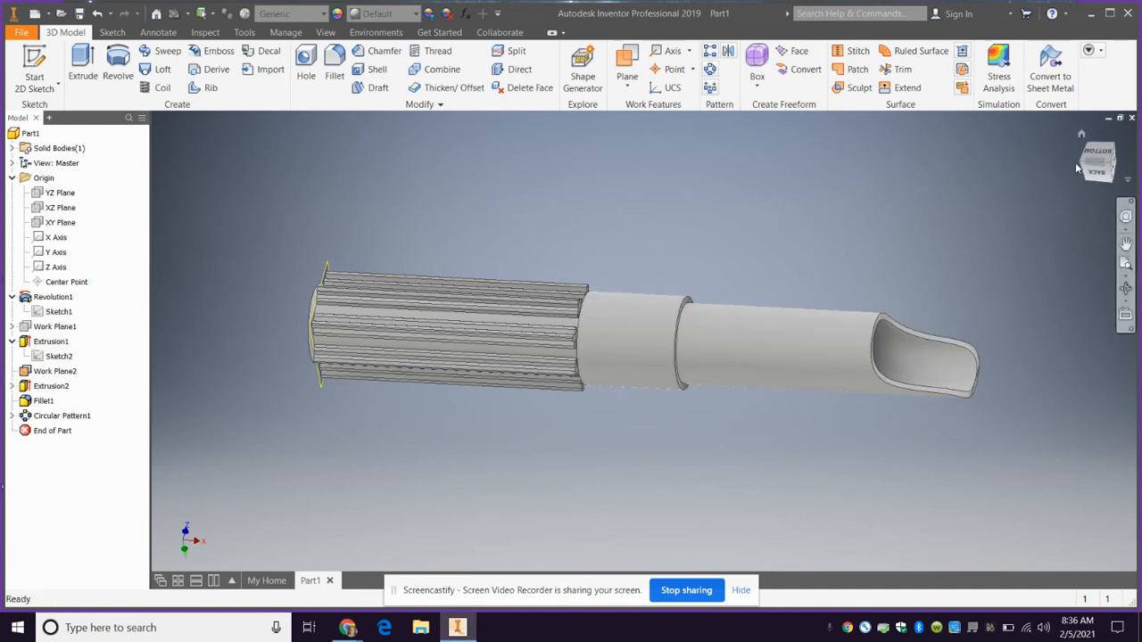
drag(1079, 166, 1104, 143)
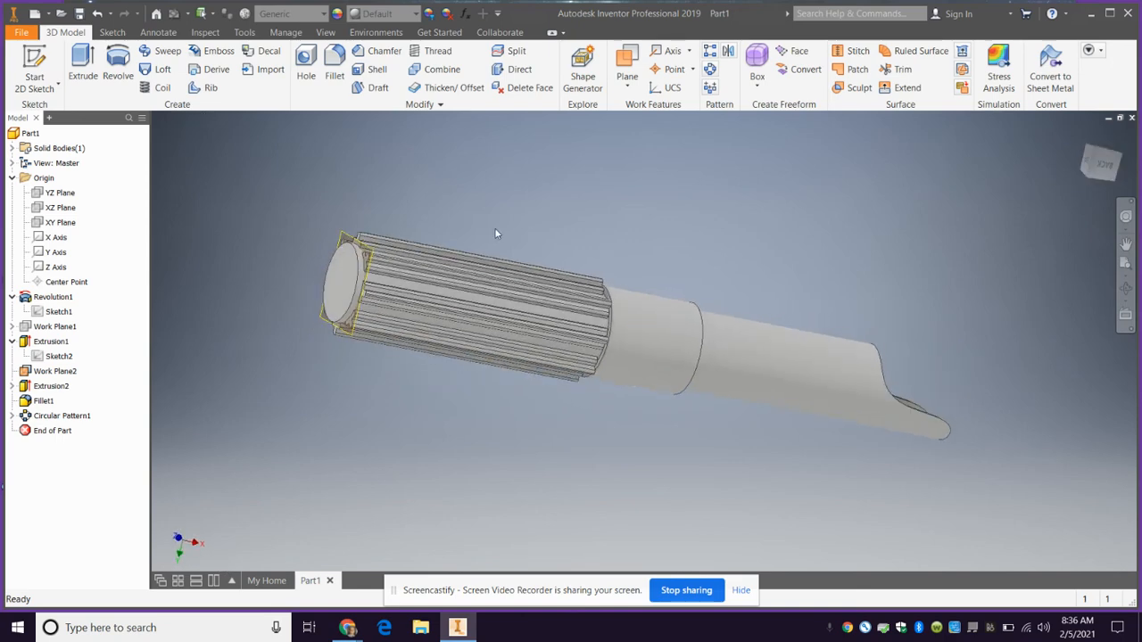
scroll(346, 254, up, 5)
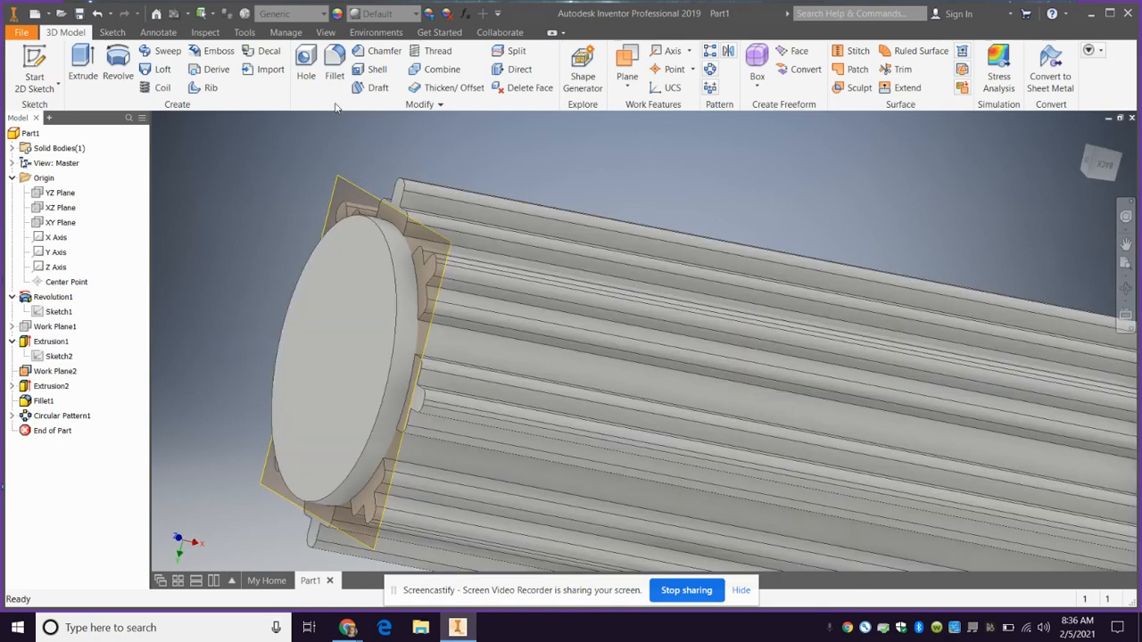
click(374, 53)
drag(351, 127, 770, 111)
click(381, 236)
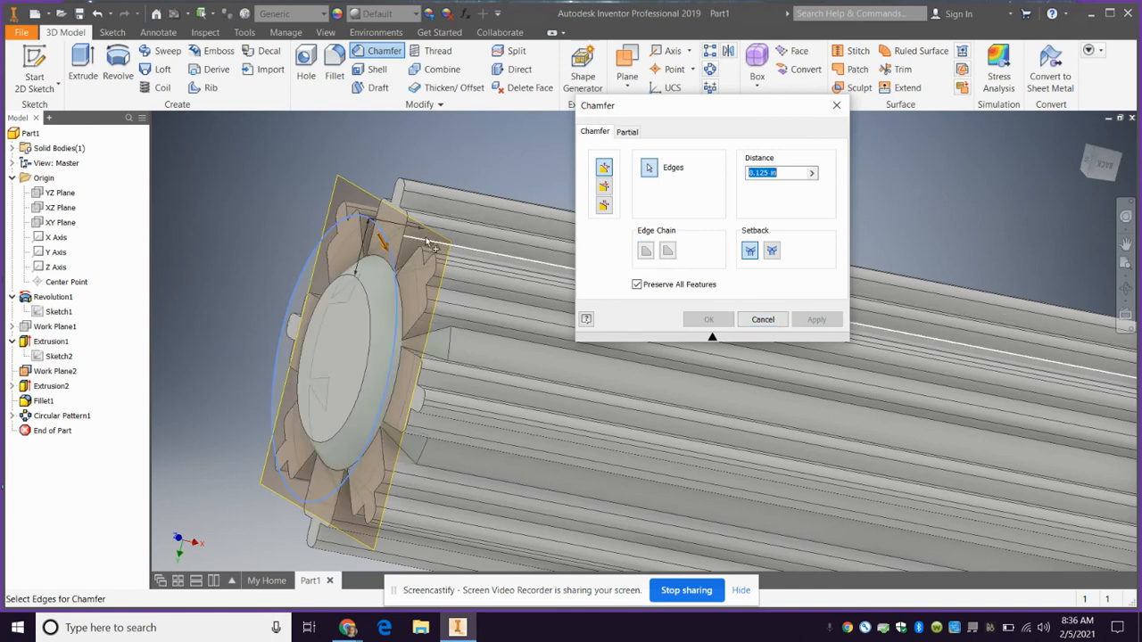
text(.0)
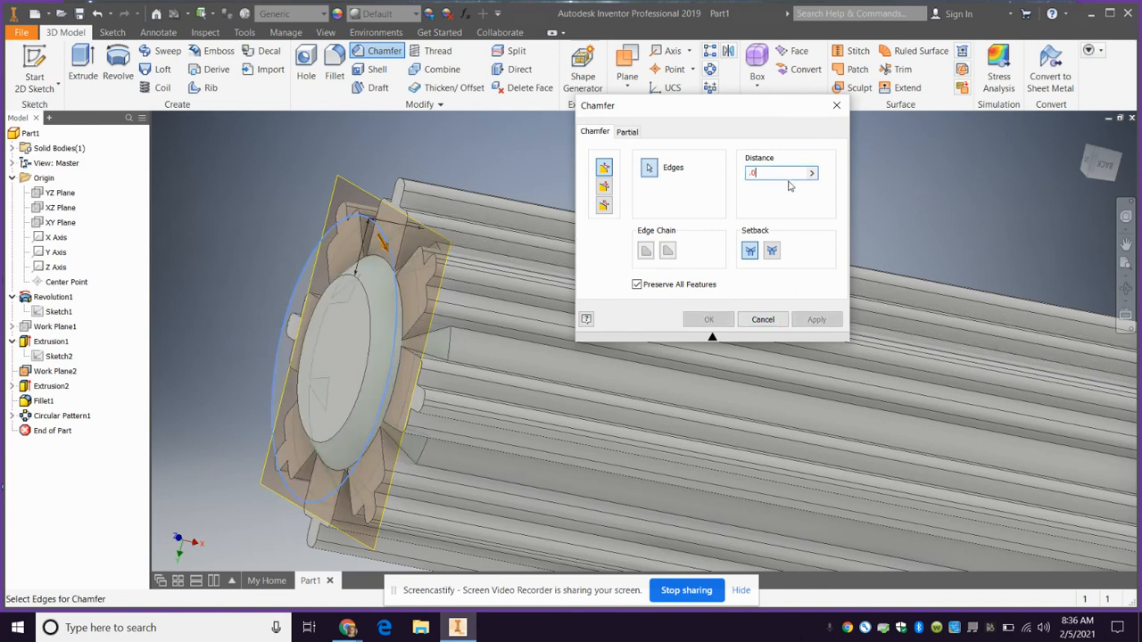
text(3)
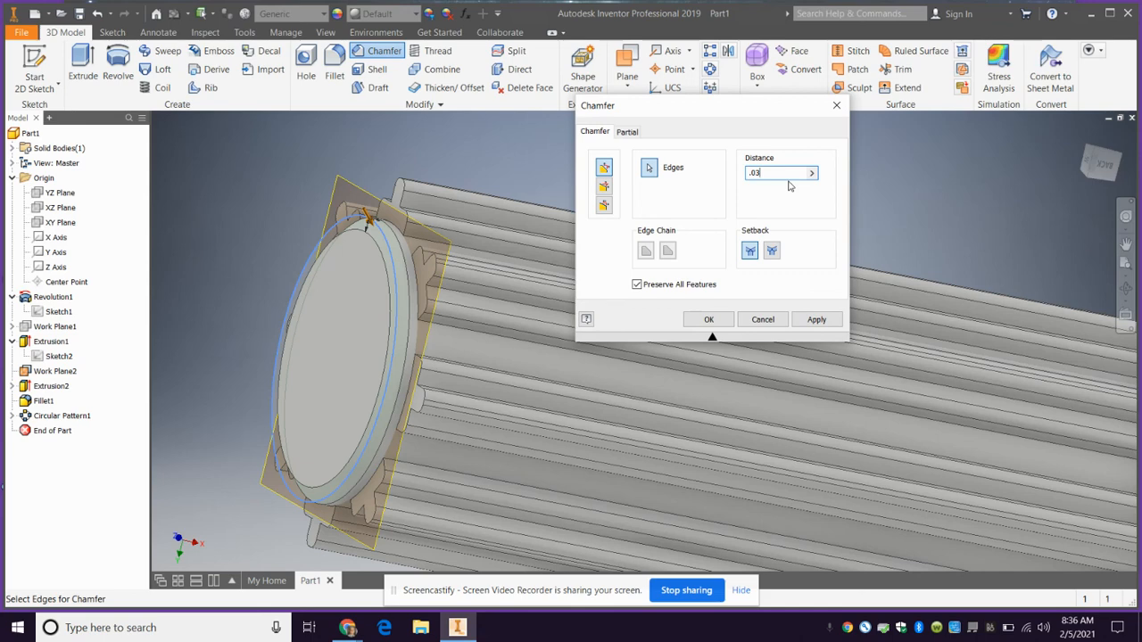
click(801, 323)
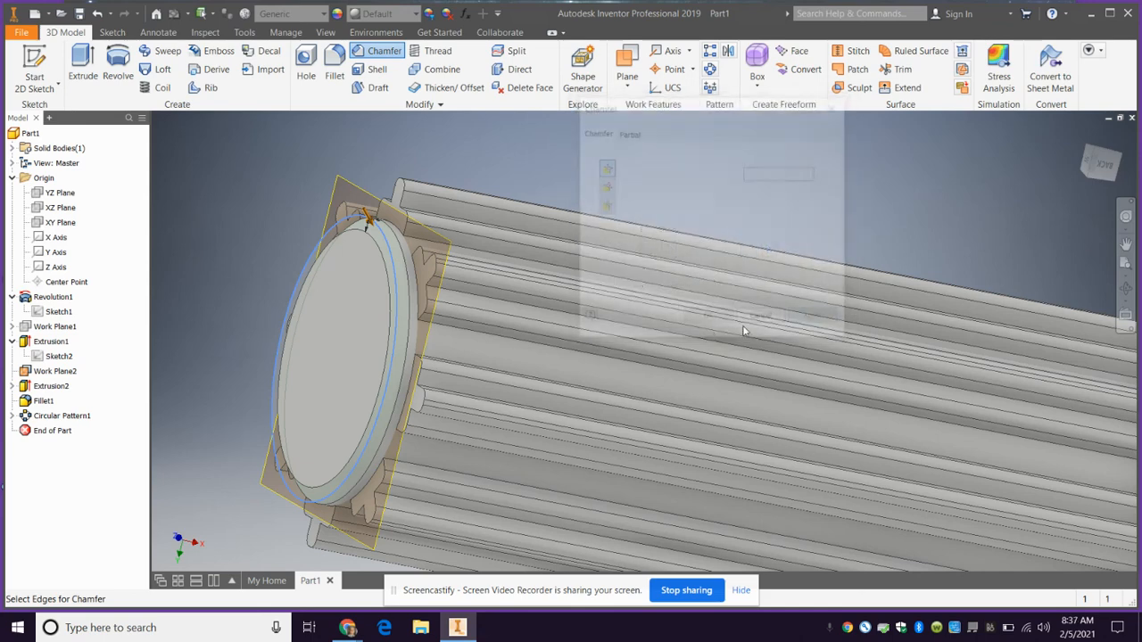
click(761, 319)
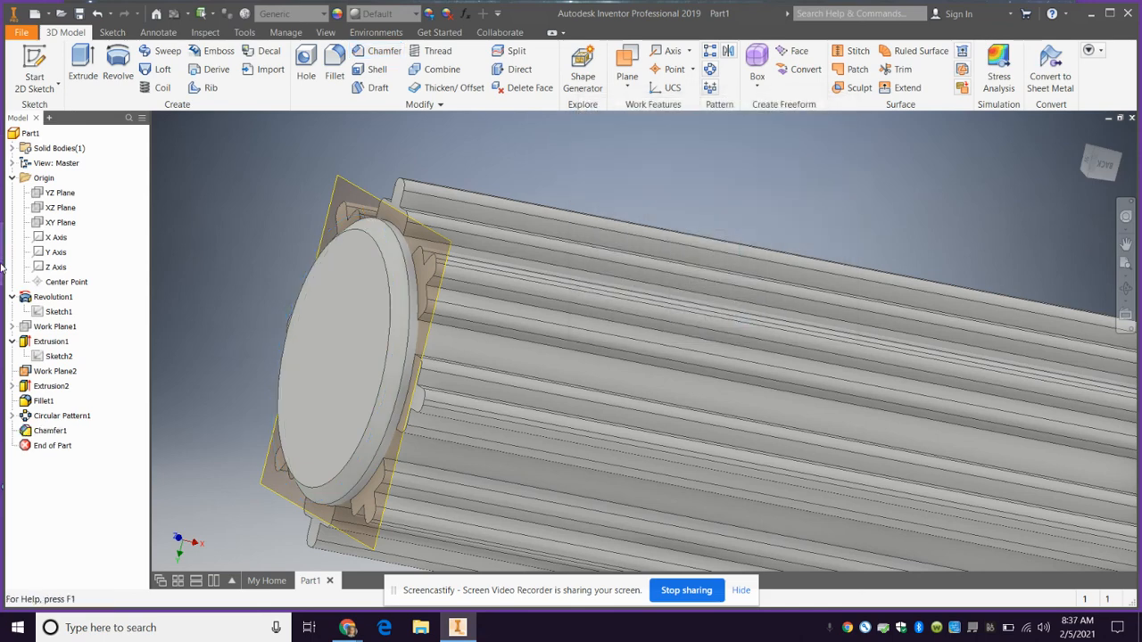
Hide Work Plane2 at the closed end of the hilt
right_click(52, 371)
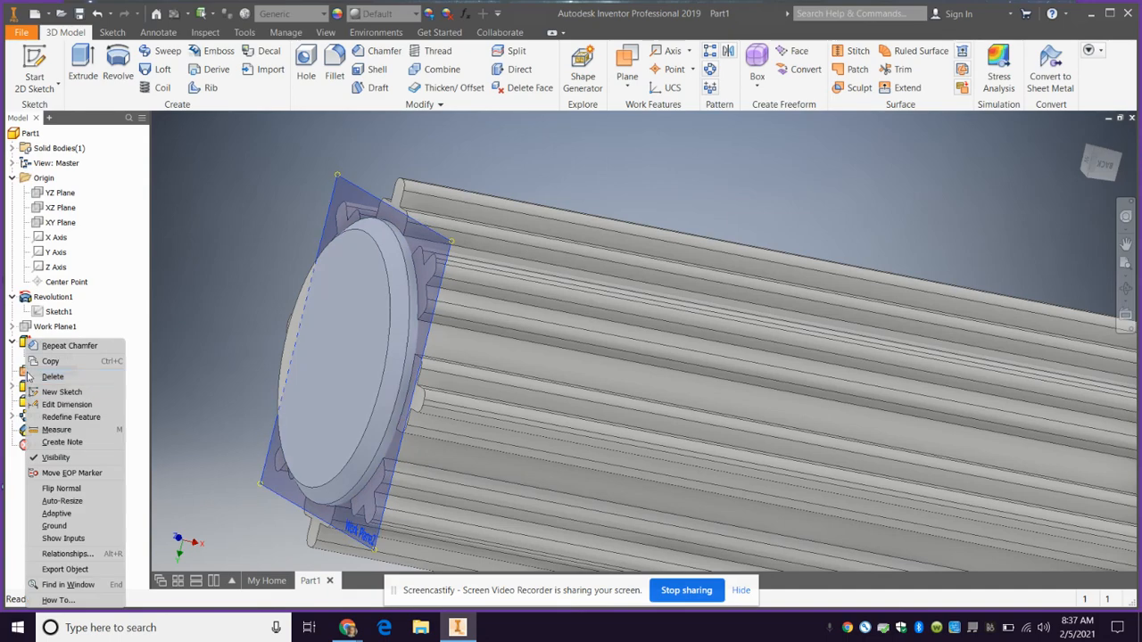
click(55, 457)
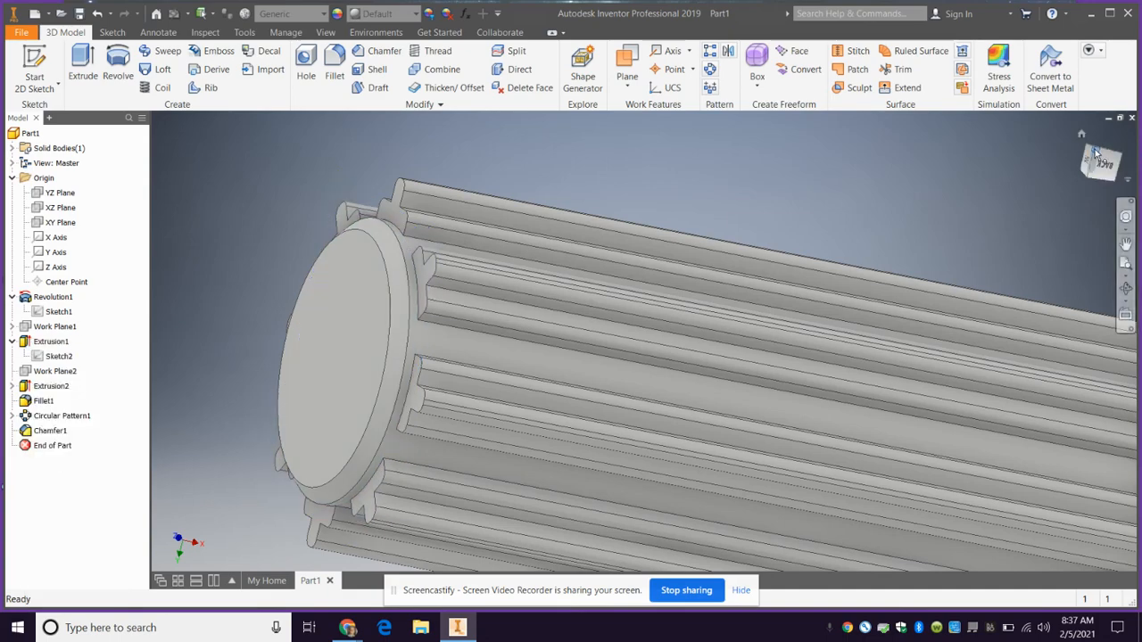
mouse_move(1094, 149)
mouse_down()
mouse_move(1010, 149)
mouse_move(1047, 162)
mouse_move(1093, 147)
mouse_move(1088, 133)
mouse_up()
click(1082, 135)
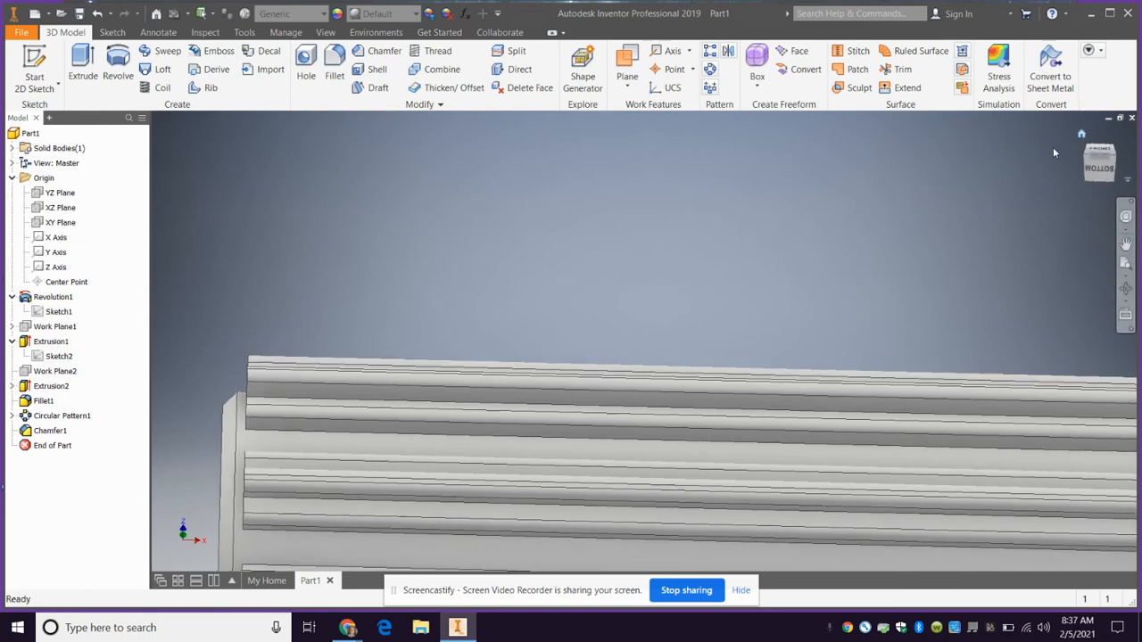